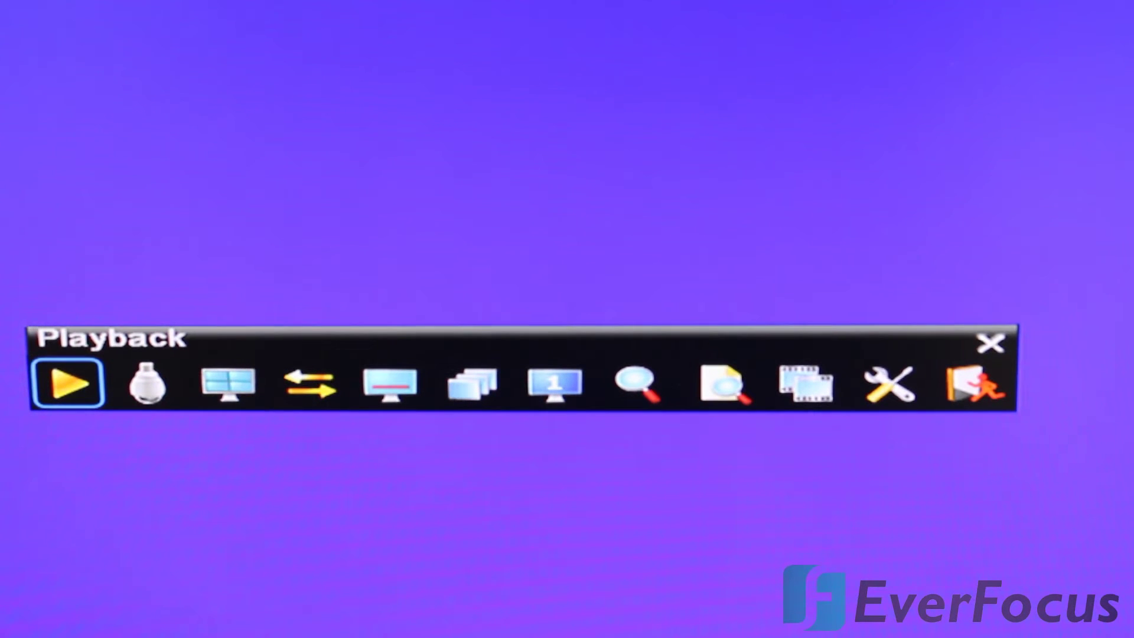
Step through the toolbar's PTZ, Layout, Channel, Display and Sequence functions
click(147, 382)
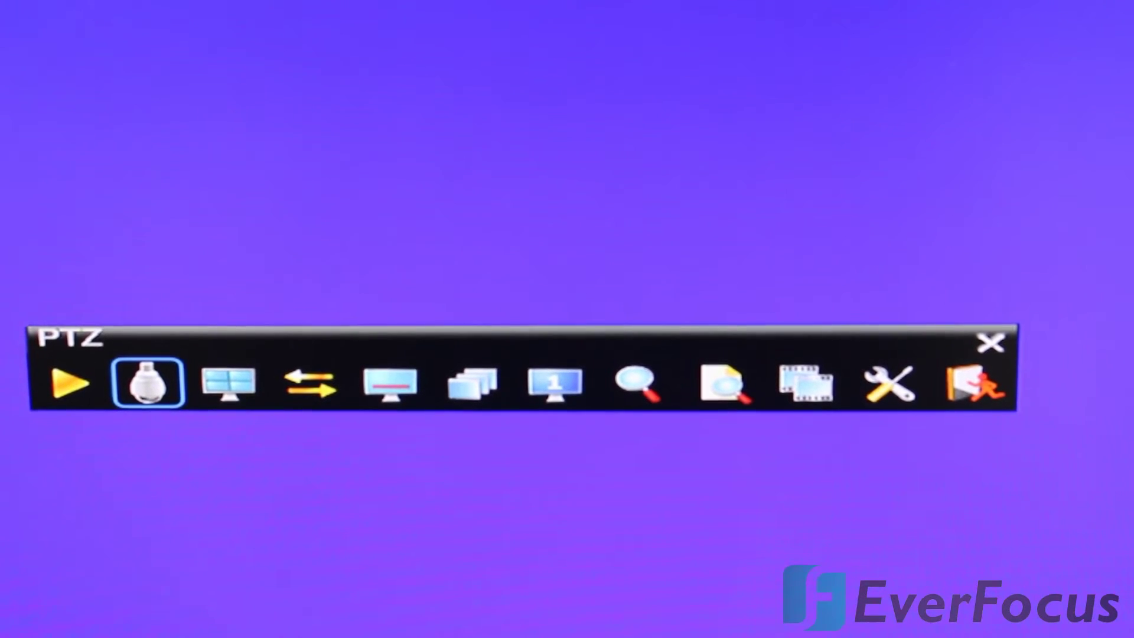
click(228, 384)
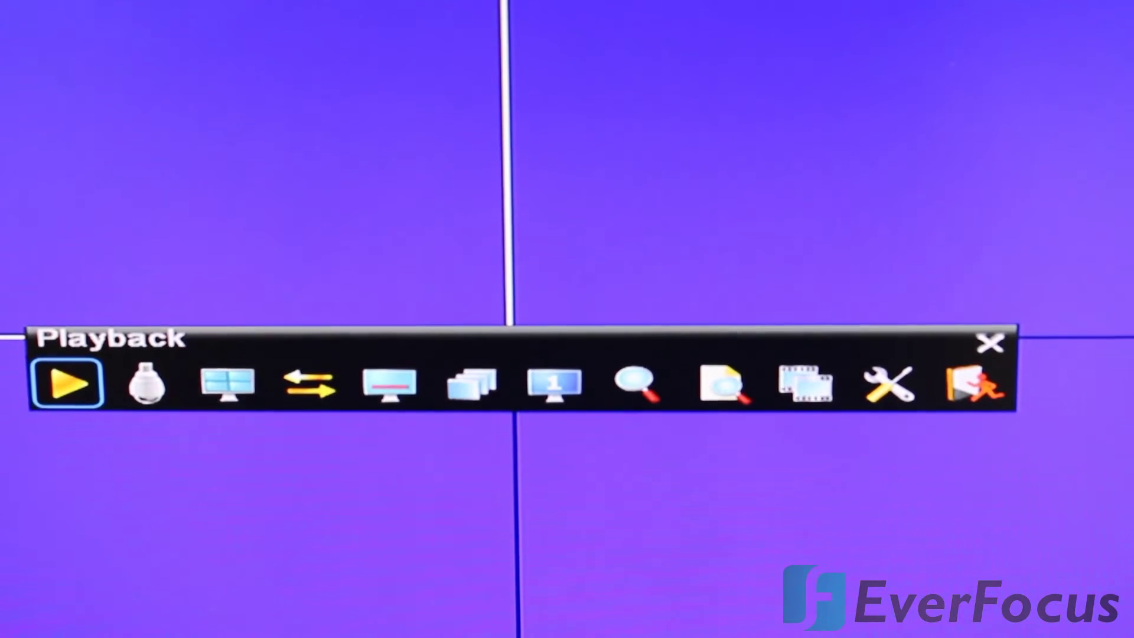
key(Right)
key(Right)
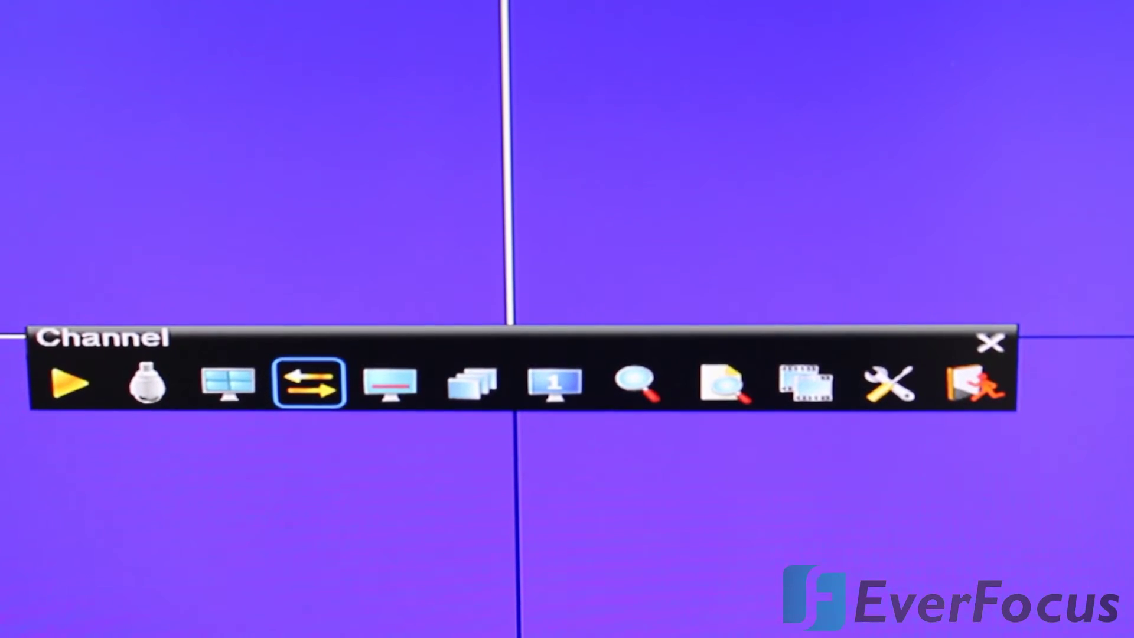
key(Right)
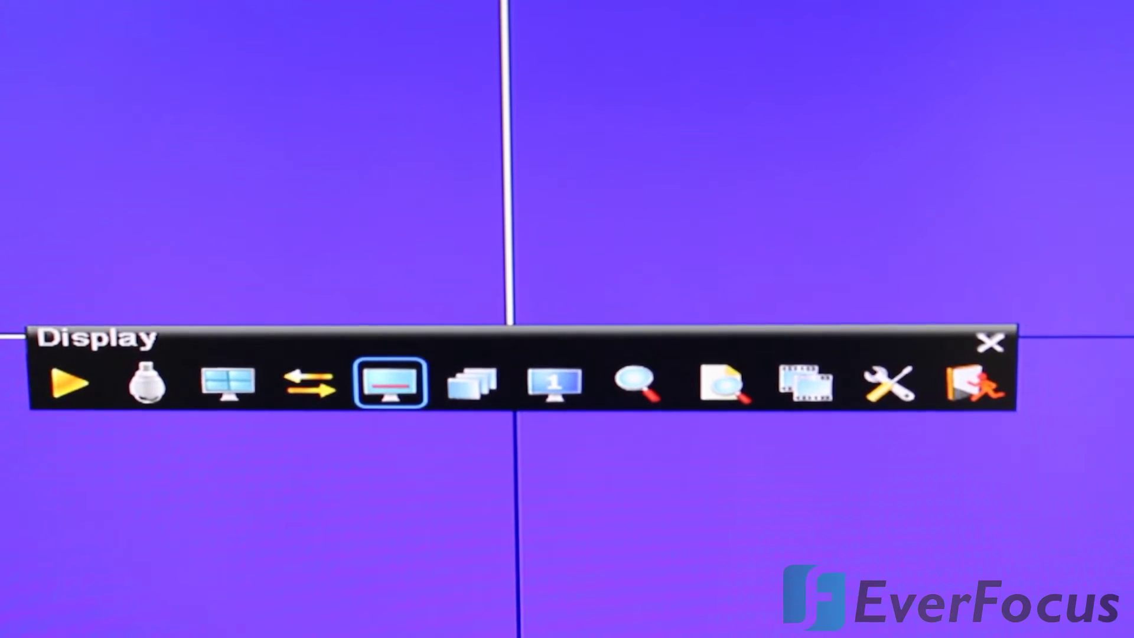
key(Right)
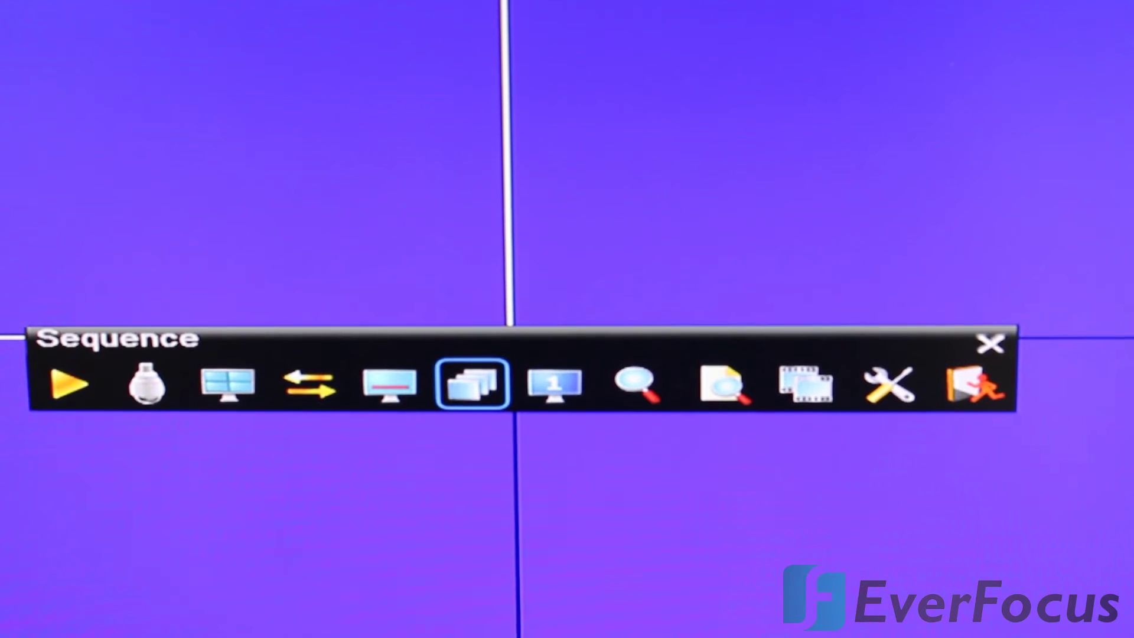
key(Right)
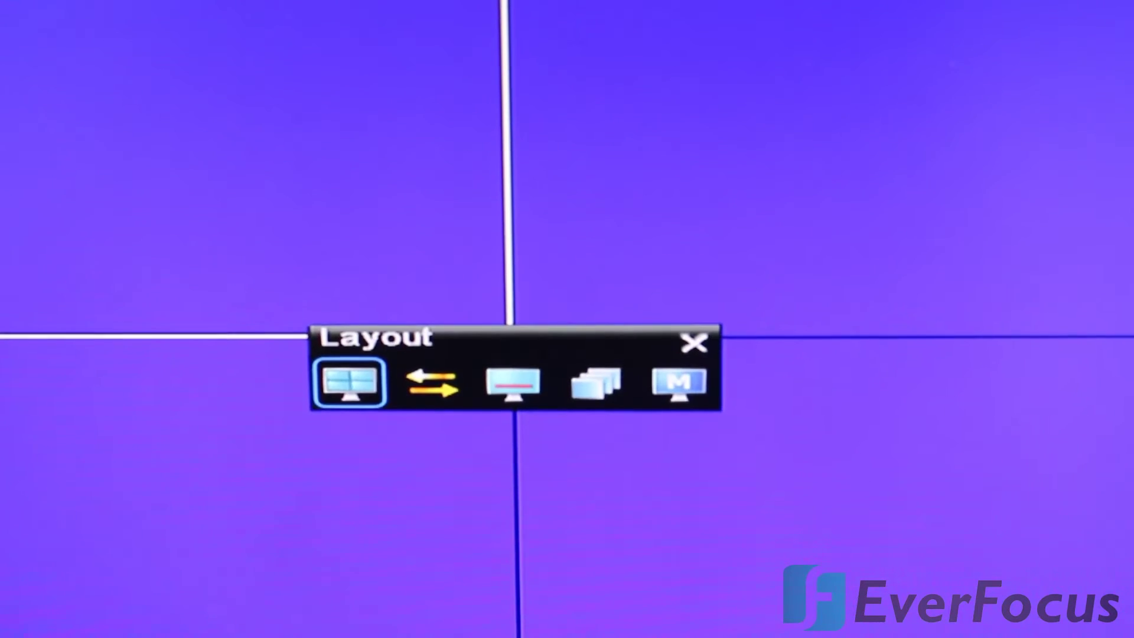
key(Right)
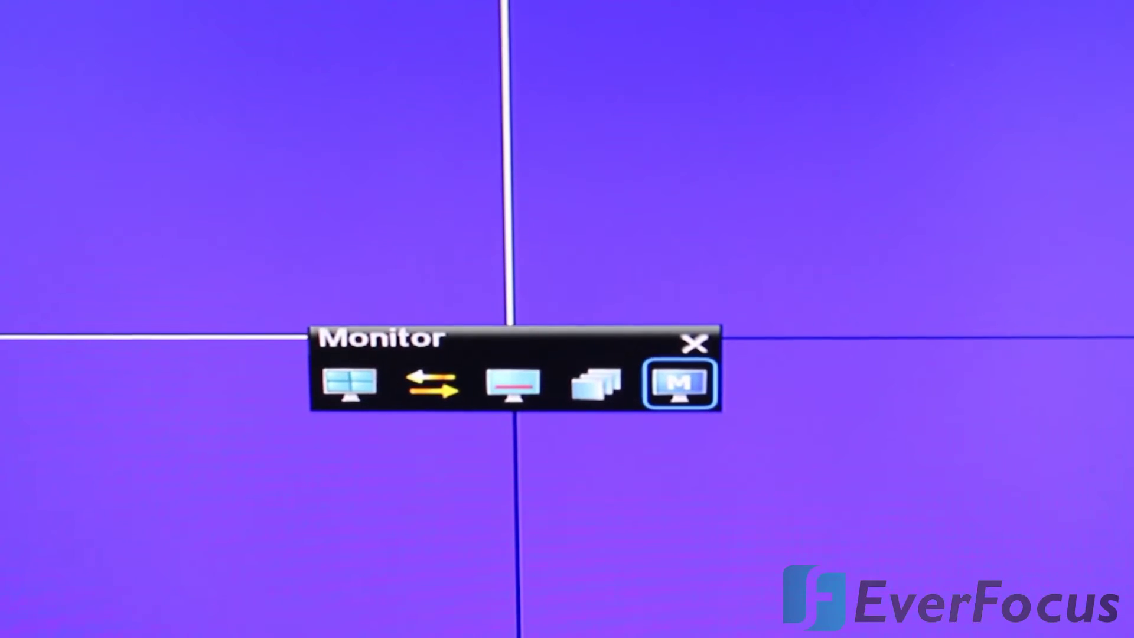
Bring up the main function toolbar and move through Zoom, Search and Copy to Configuration
key(Return)
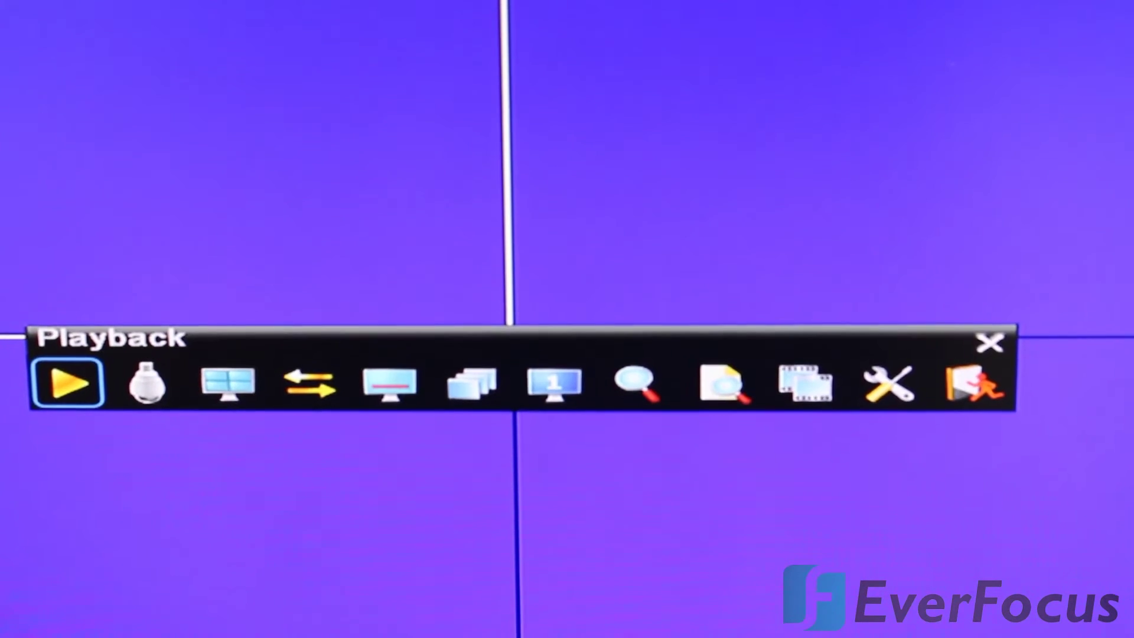
key(Right)
key(Right)
key(Right)
key(Right)
key(Right)
key(Right)
key(Right)
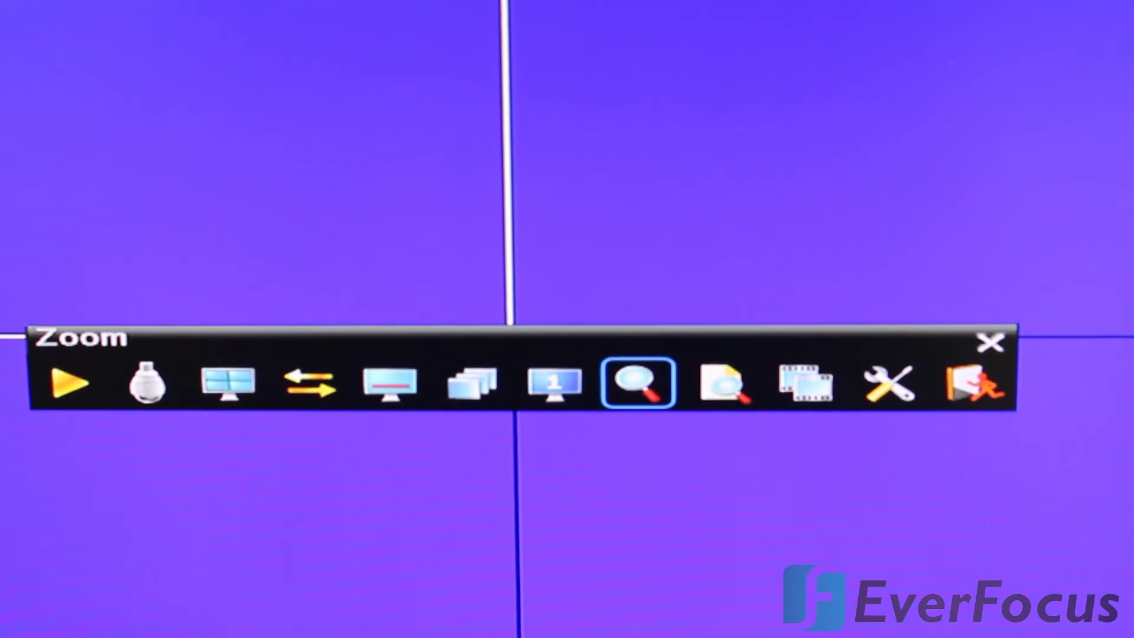
key(Right)
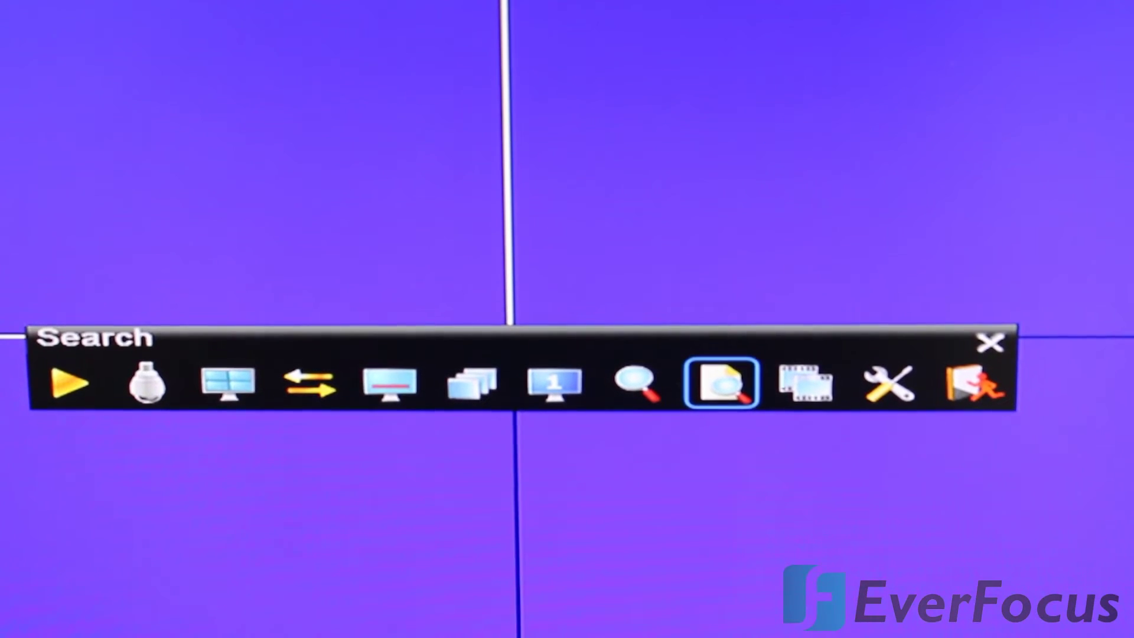
key(Right)
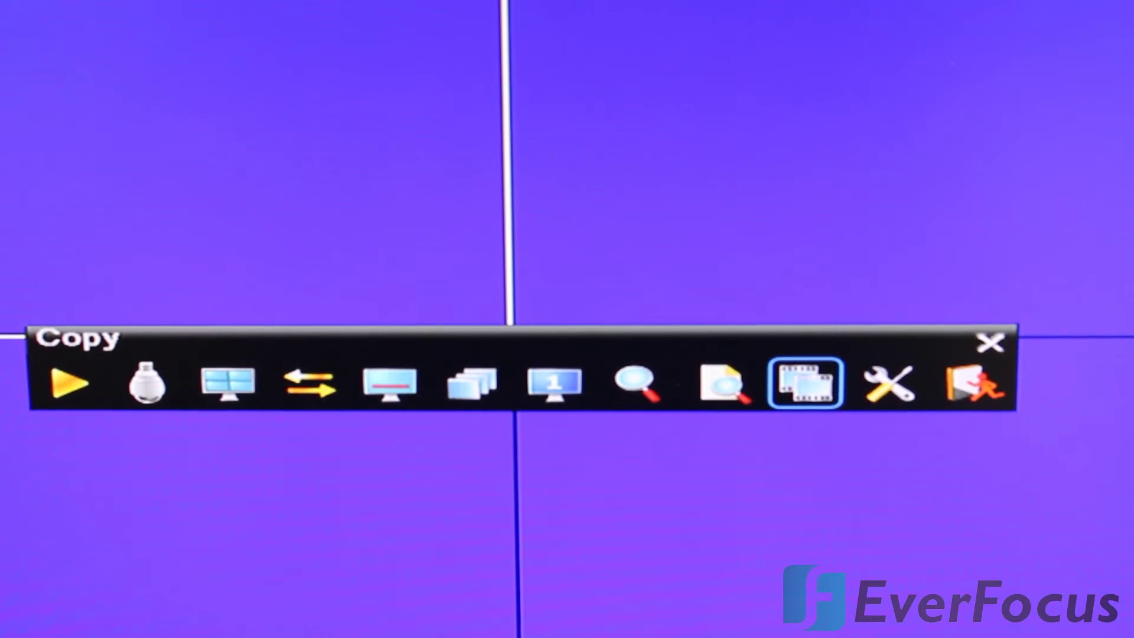
key(Right)
key(Right)
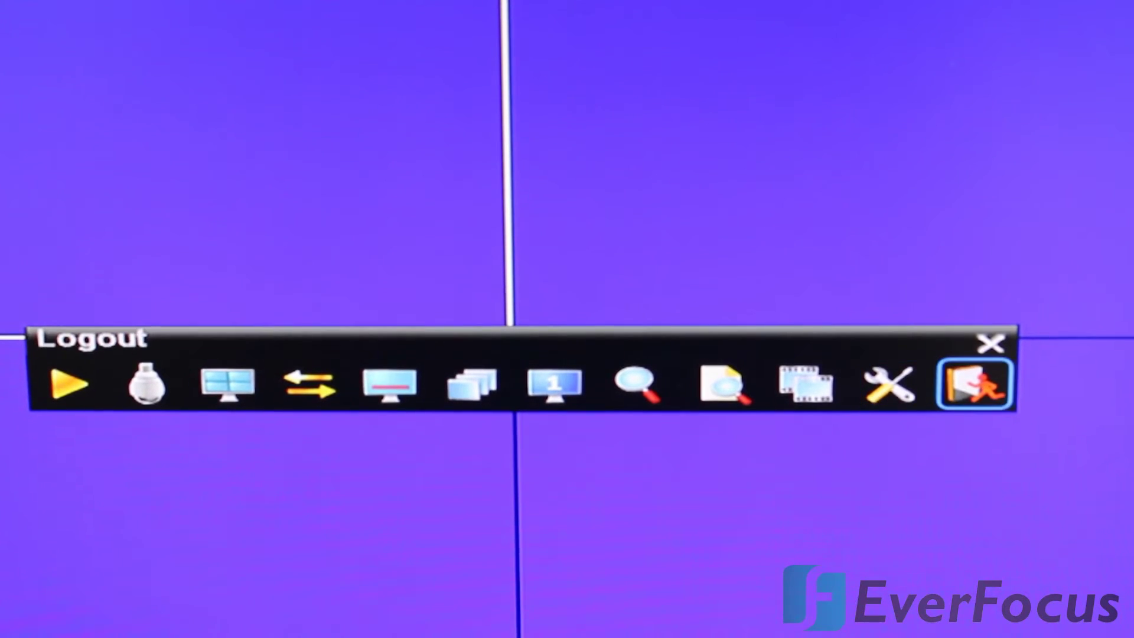
key(Left)
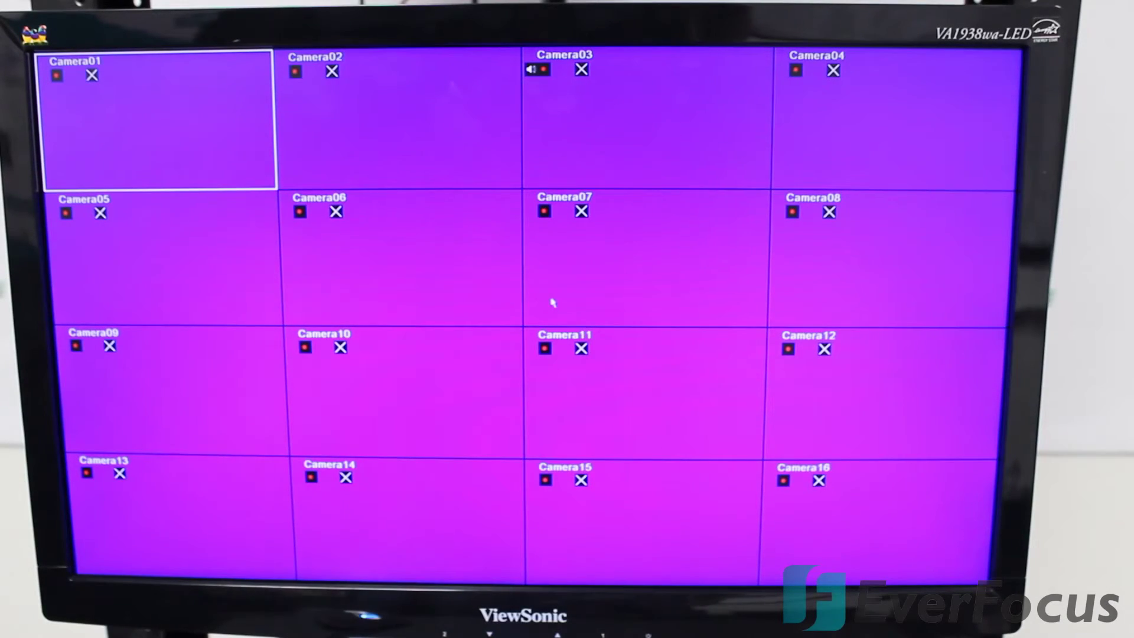
From the grid's function toolbar, go to Configuration > Network to see LAN IP 192.168.0.159 on DHCP
right_click(534, 304)
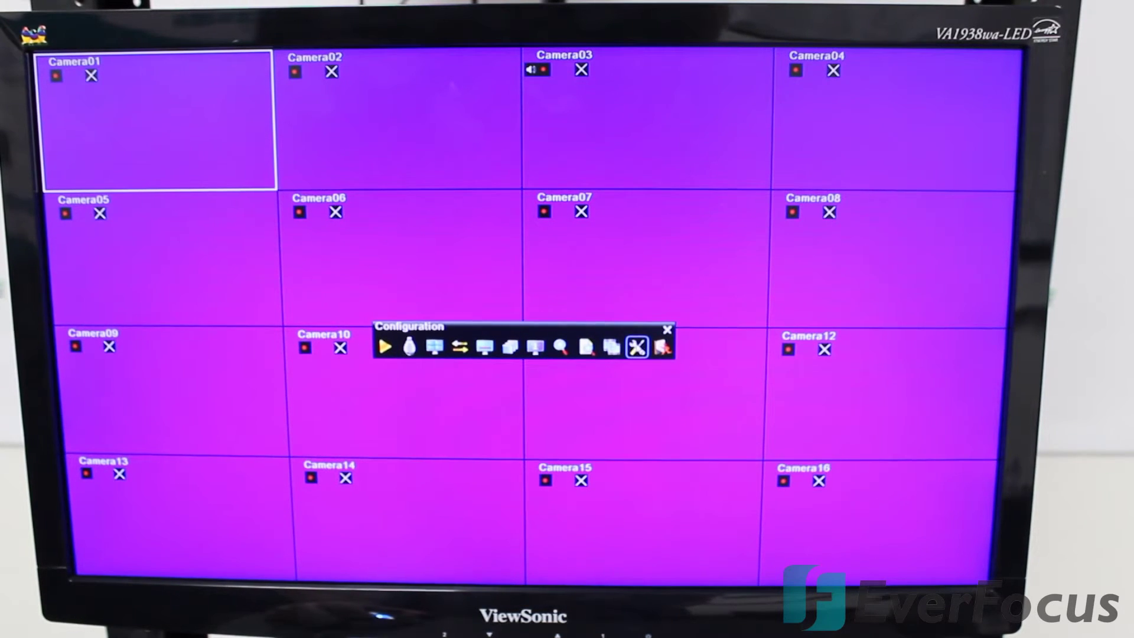
click(636, 346)
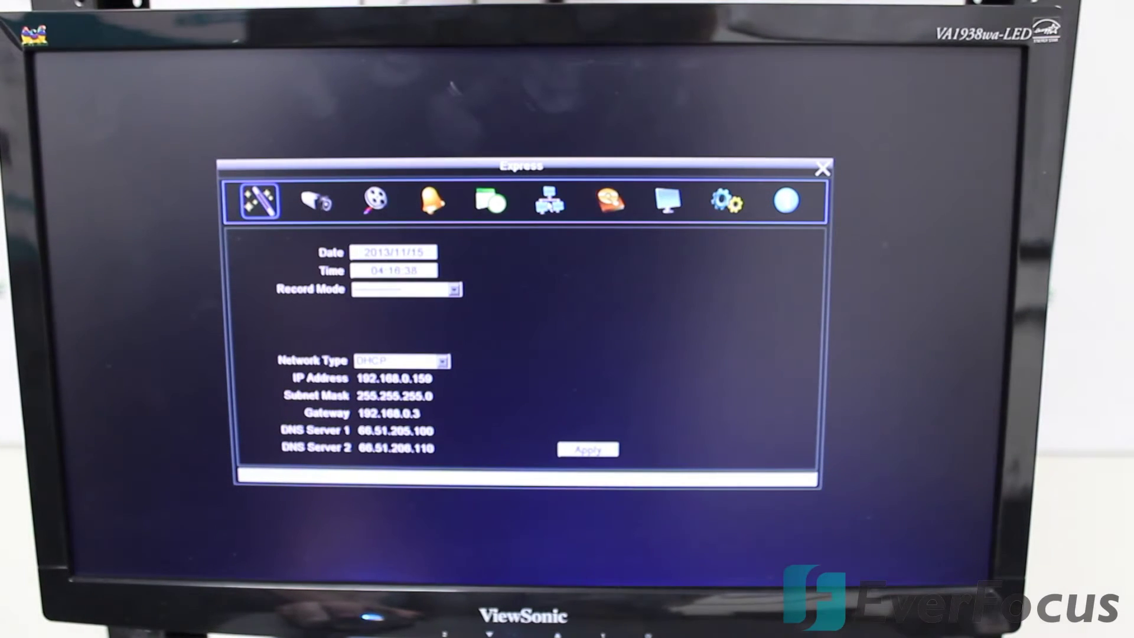
click(549, 200)
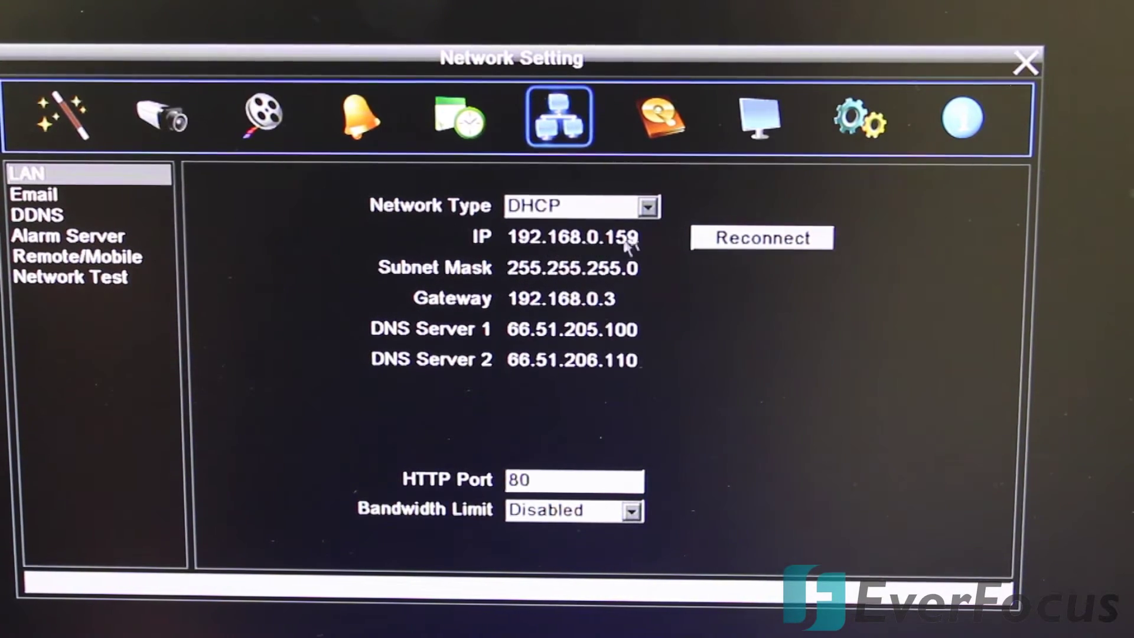
click(647, 207)
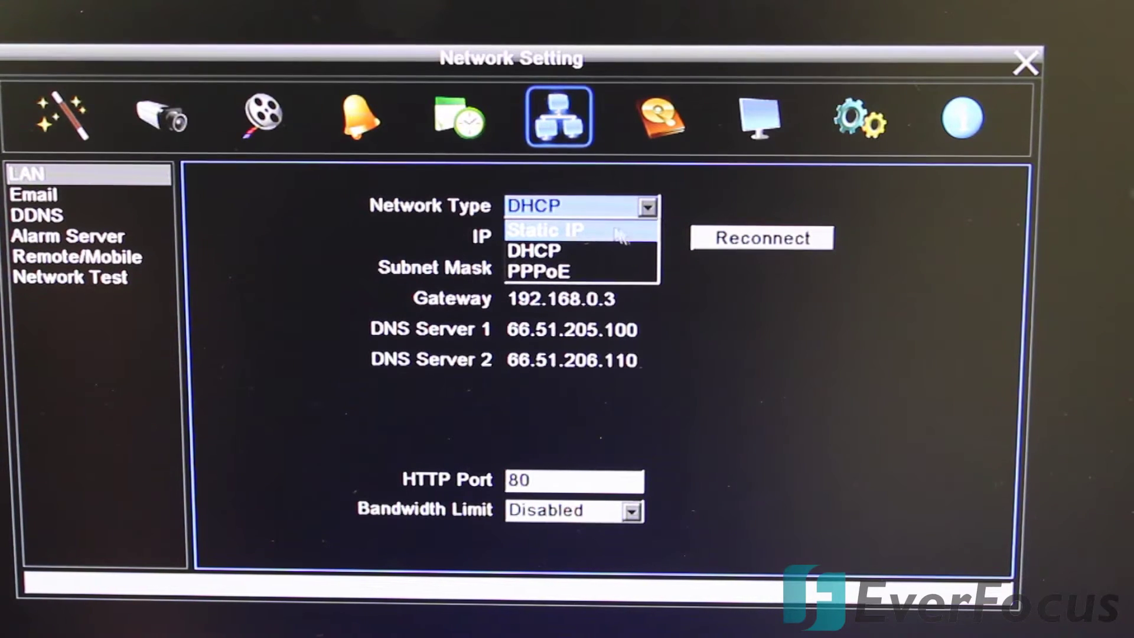
click(649, 210)
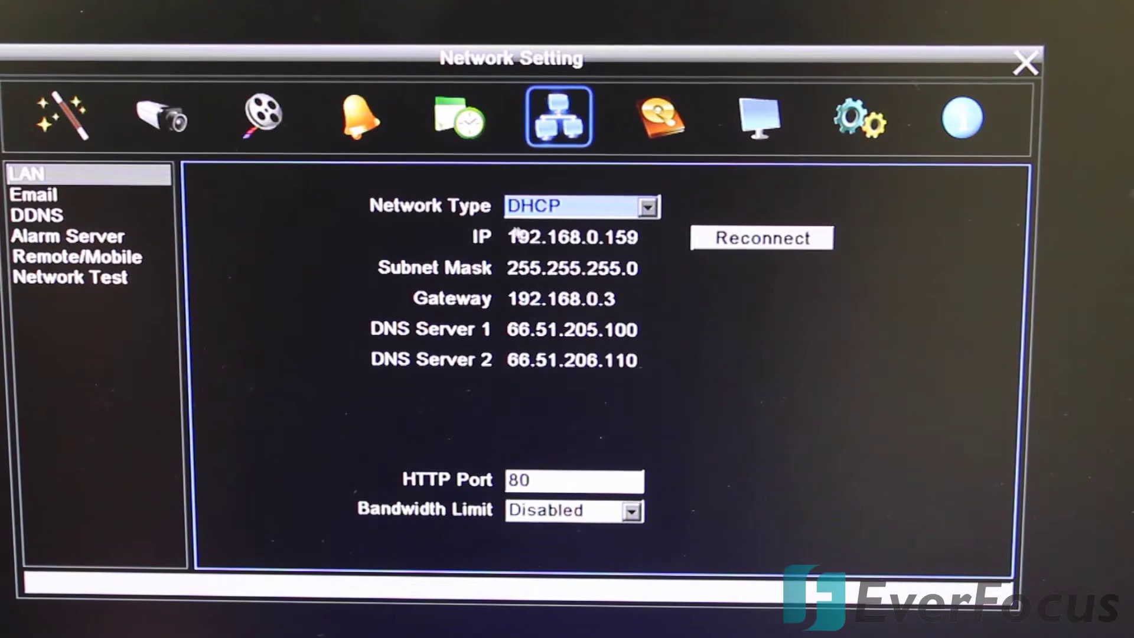
click(647, 207)
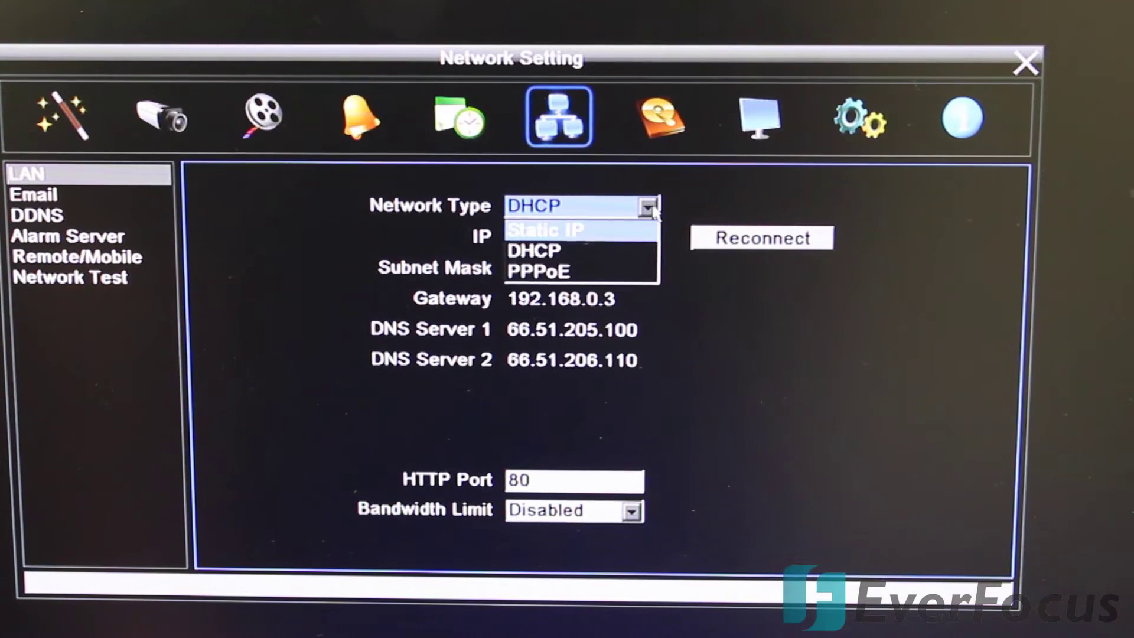
click(545, 248)
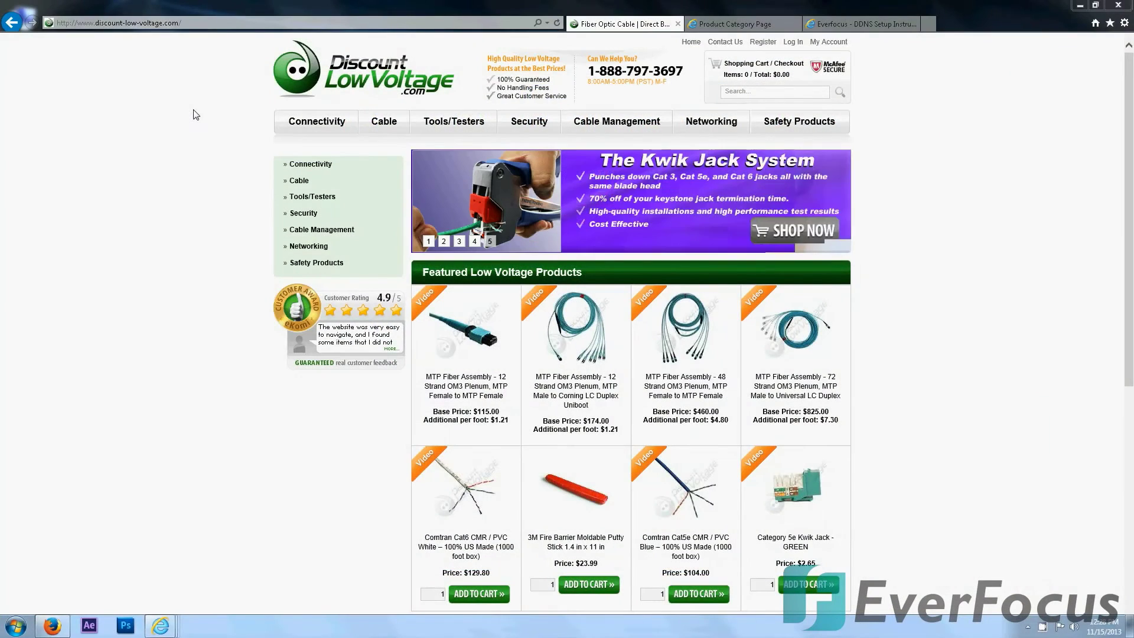
Load the DVR's web interface by entering 192.168.0.159 in the address bar
click(170, 24)
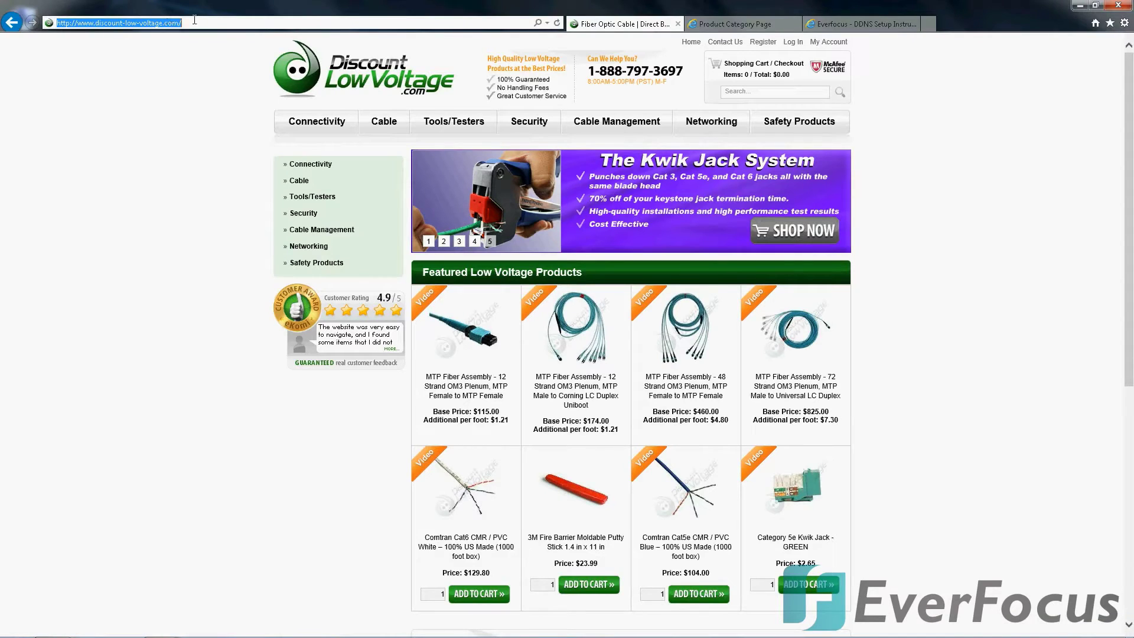
text(192.168.0.159/)
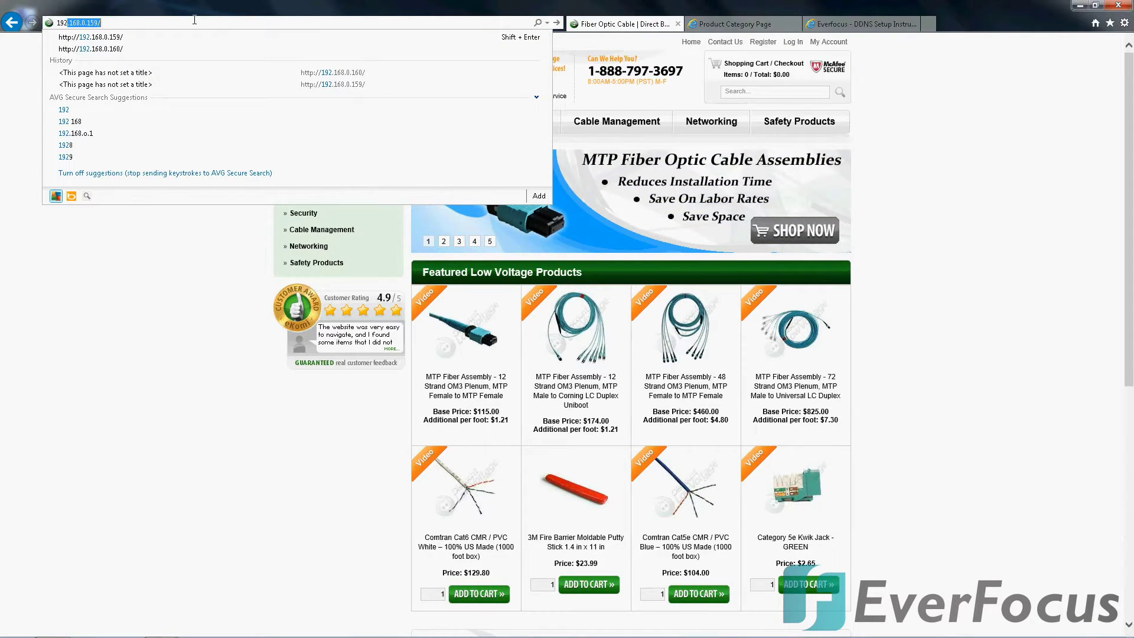
key(Return)
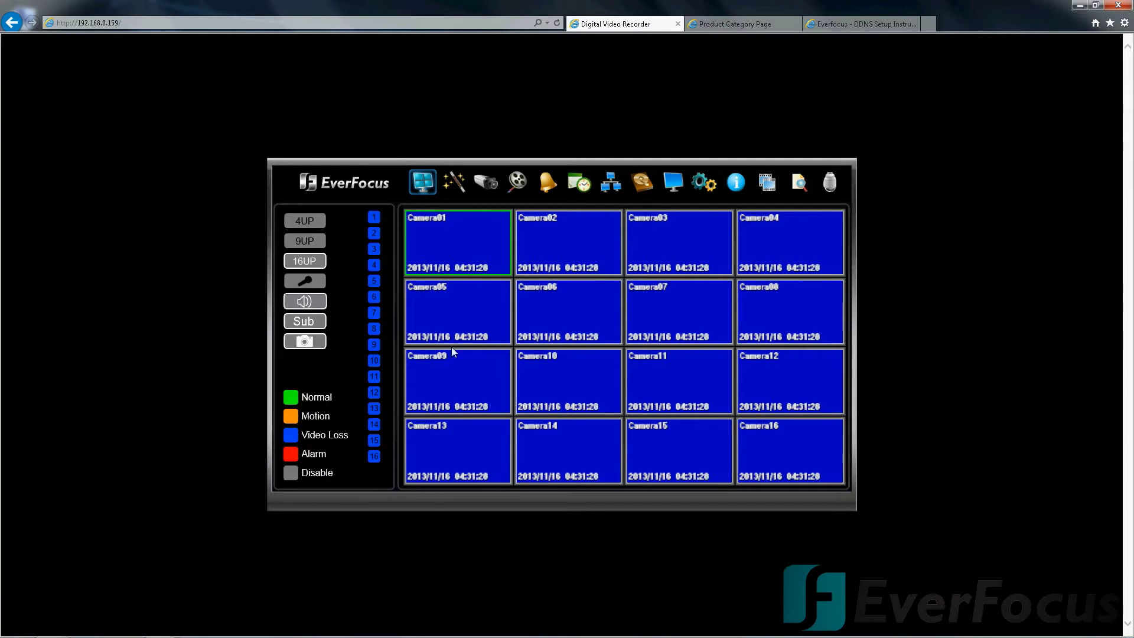
Select the Camera09, Camera05 and Camera01 tiles in the live view
click(453, 379)
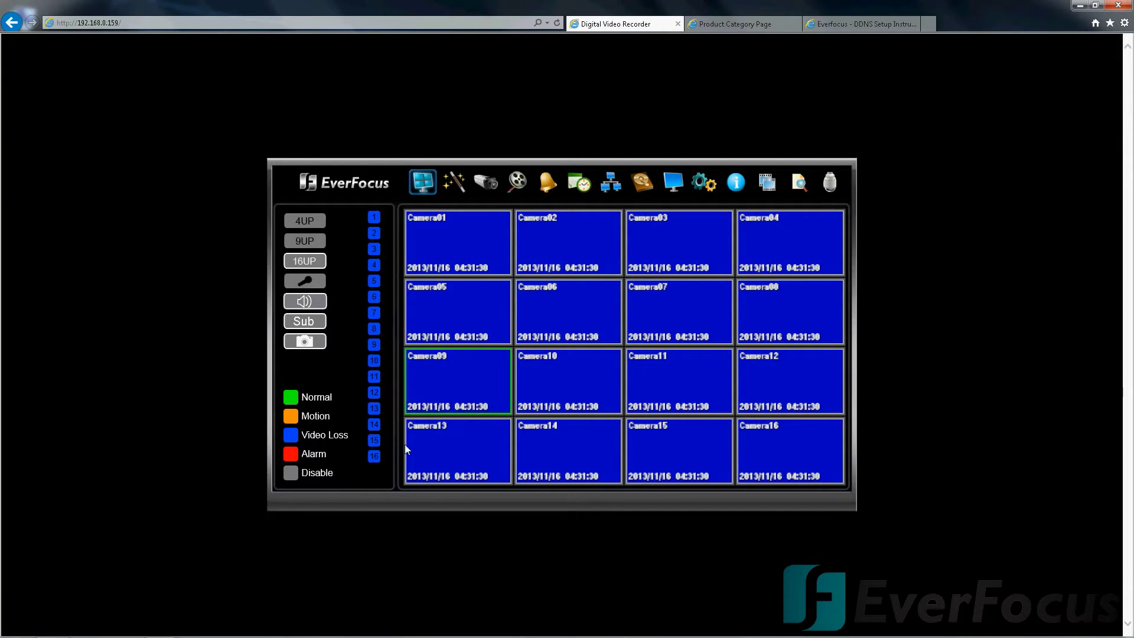
click(473, 317)
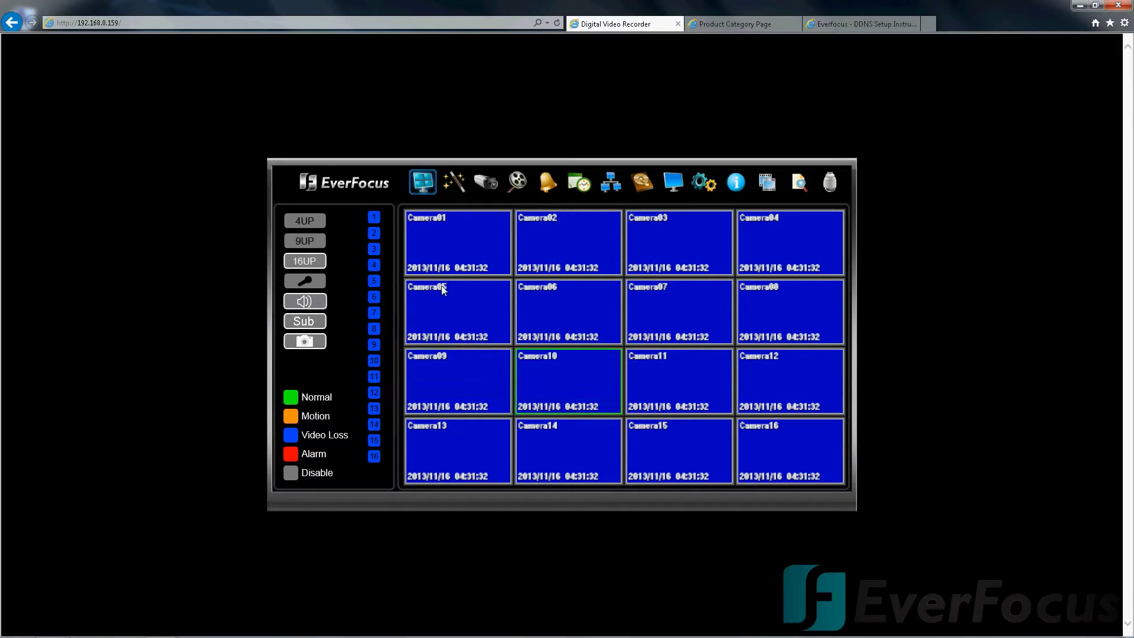
click(455, 254)
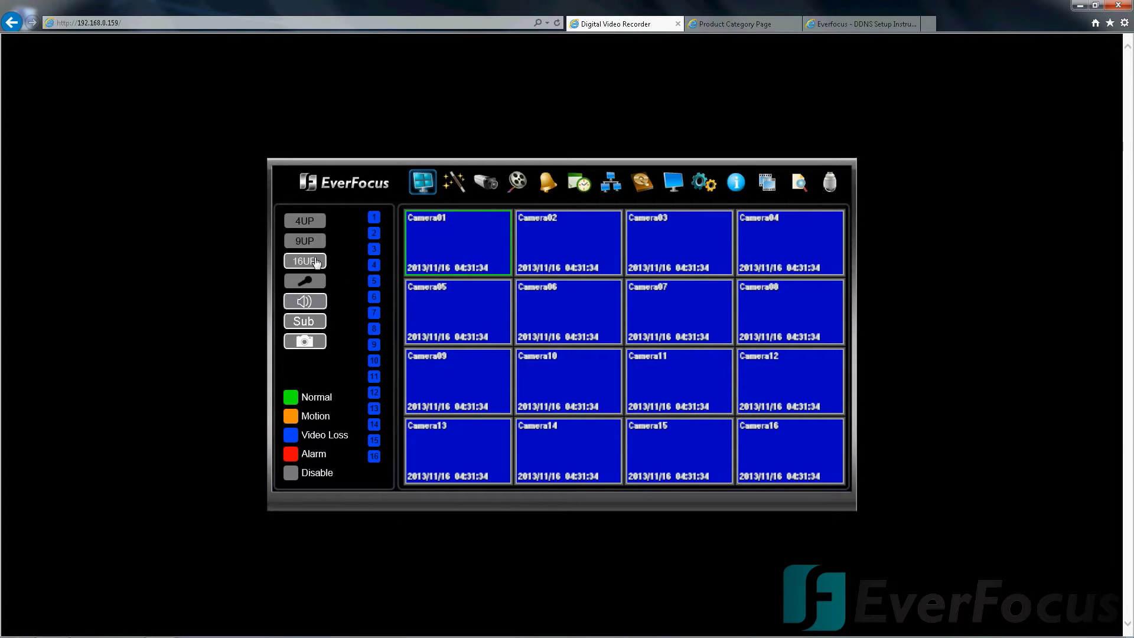
Switch the live view to the nine-camera layout with audio muted, then open Express setup
click(305, 240)
click(305, 223)
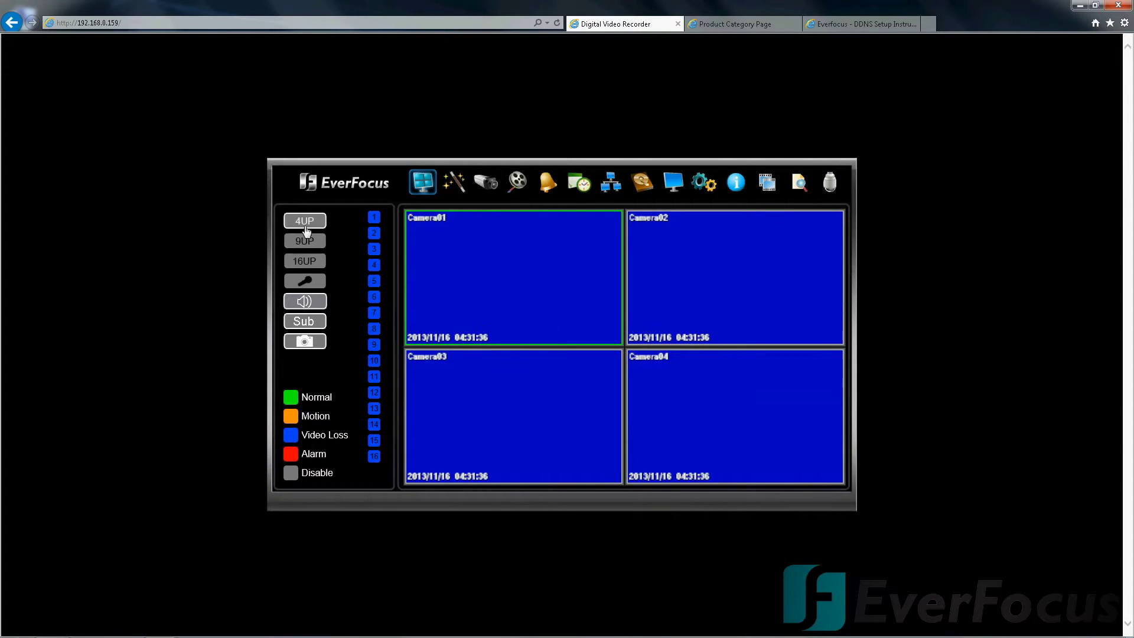
click(305, 244)
click(308, 303)
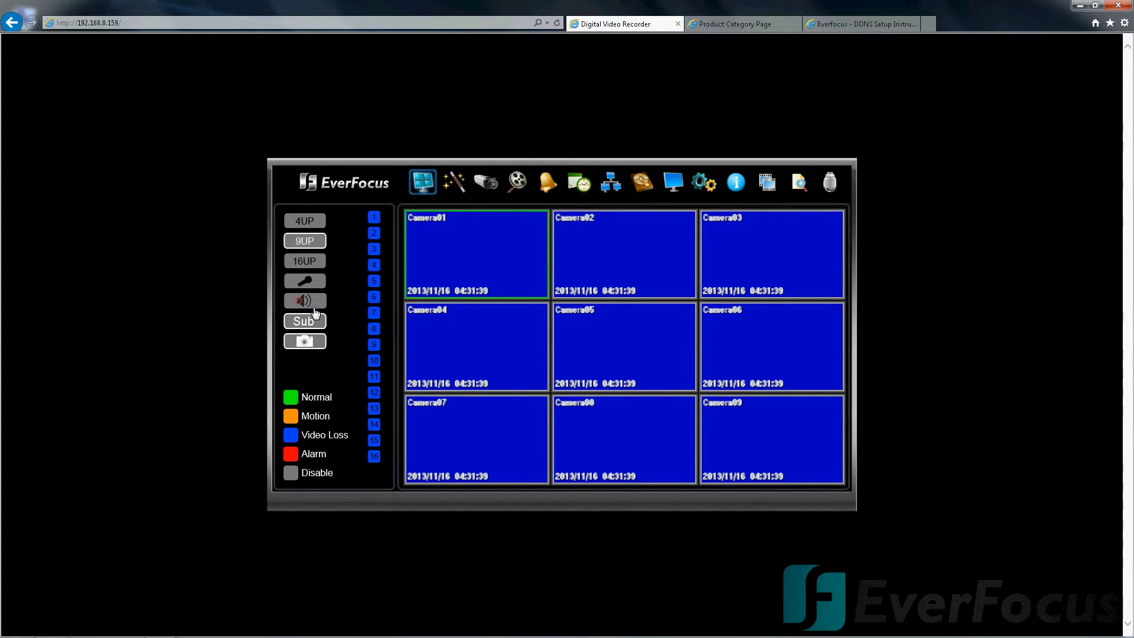
click(453, 185)
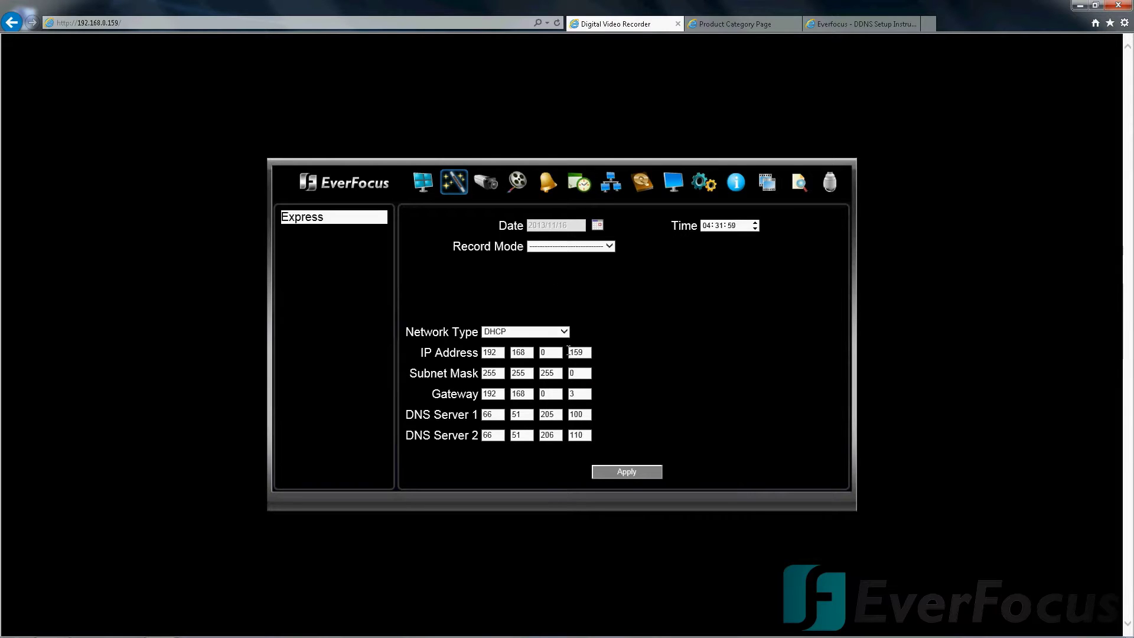
Try Event Only and Normal+Event record modes at 960x576, then open Camera 1's Basic Setting
click(609, 247)
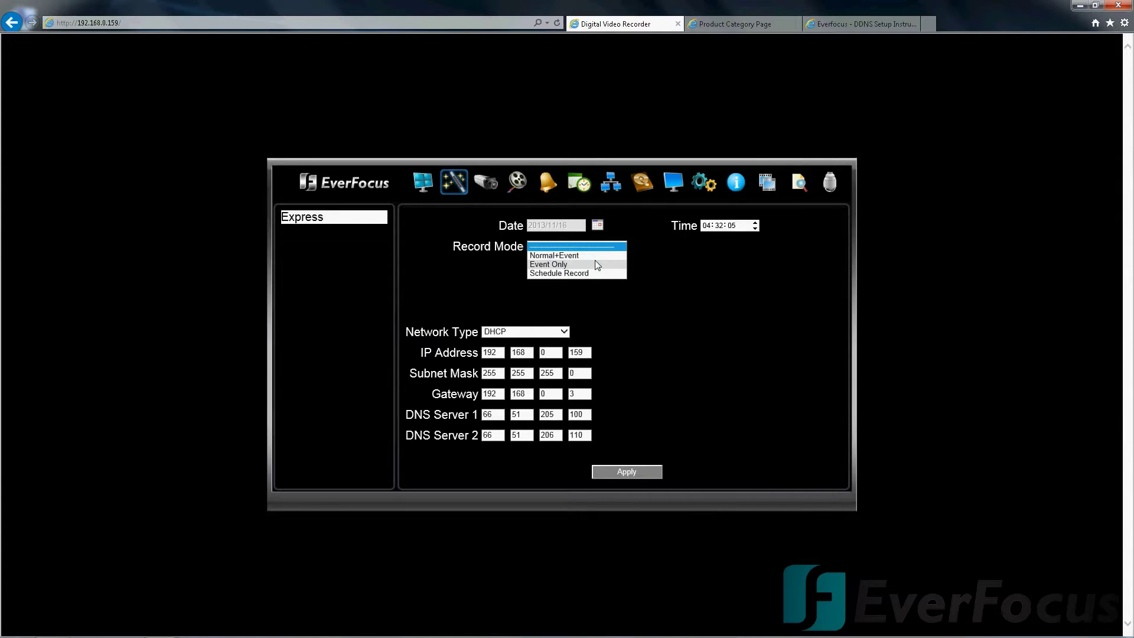
click(590, 265)
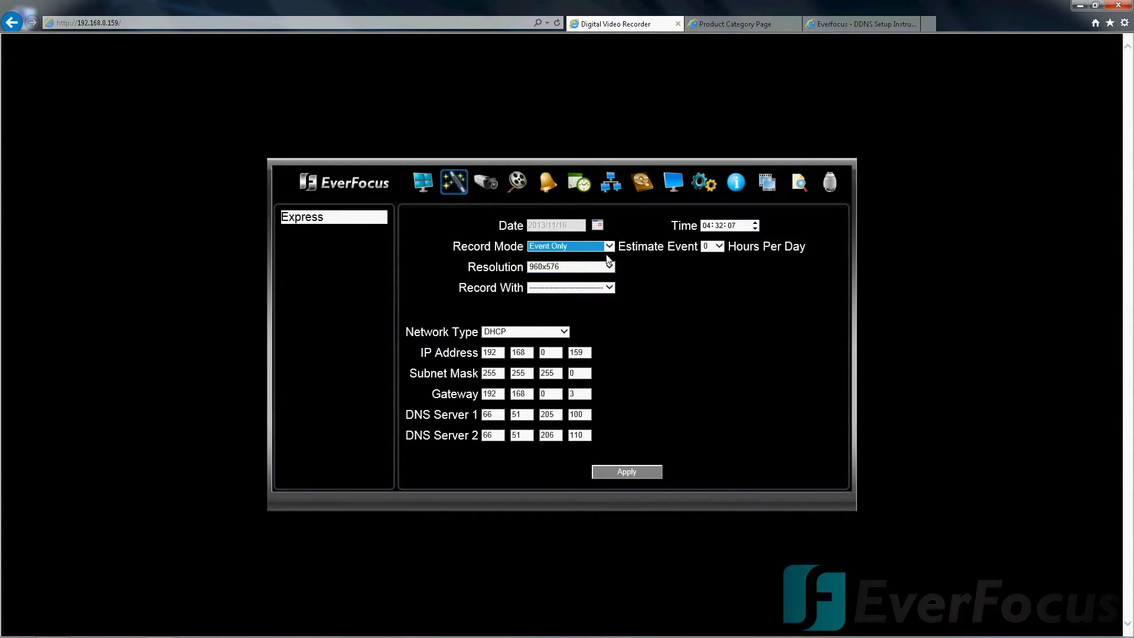
click(611, 246)
click(585, 238)
click(609, 267)
click(567, 275)
click(610, 288)
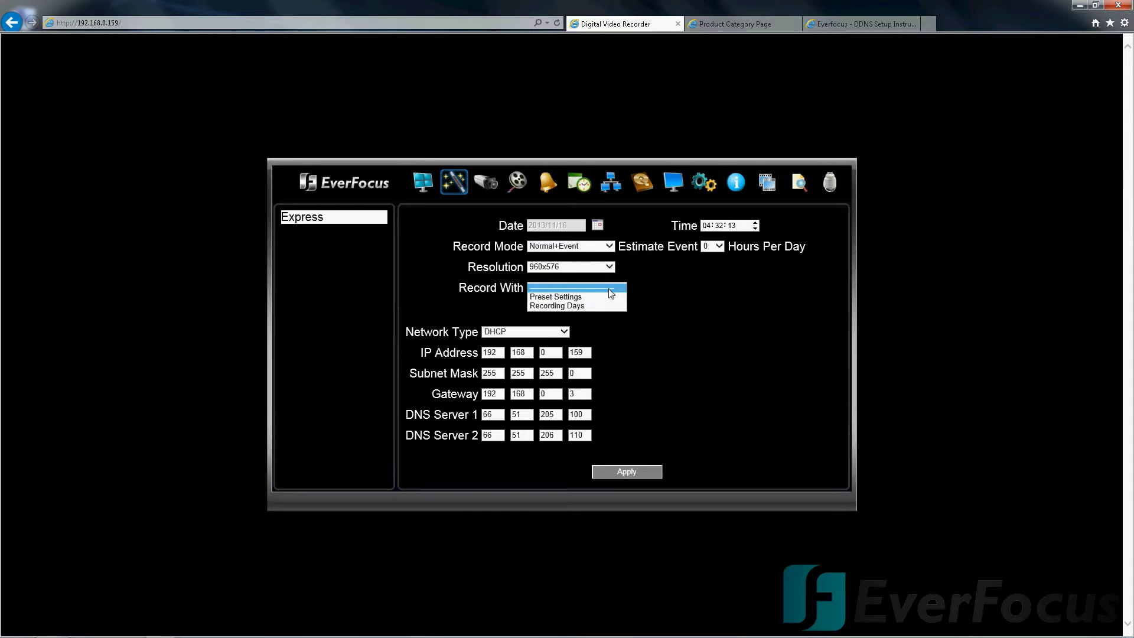
click(610, 289)
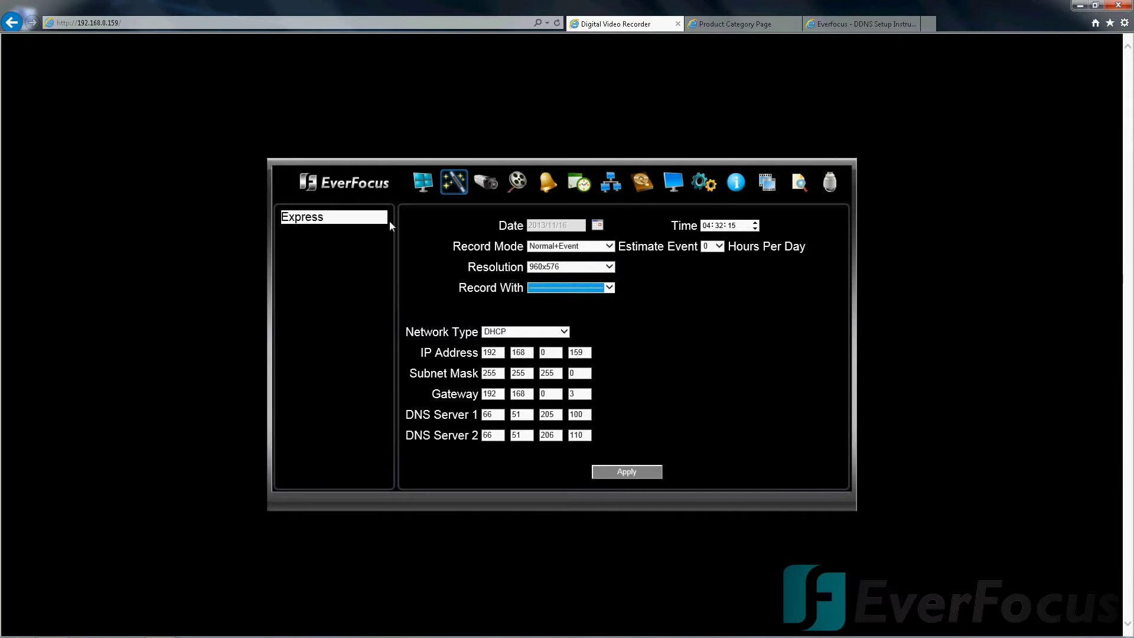
click(484, 183)
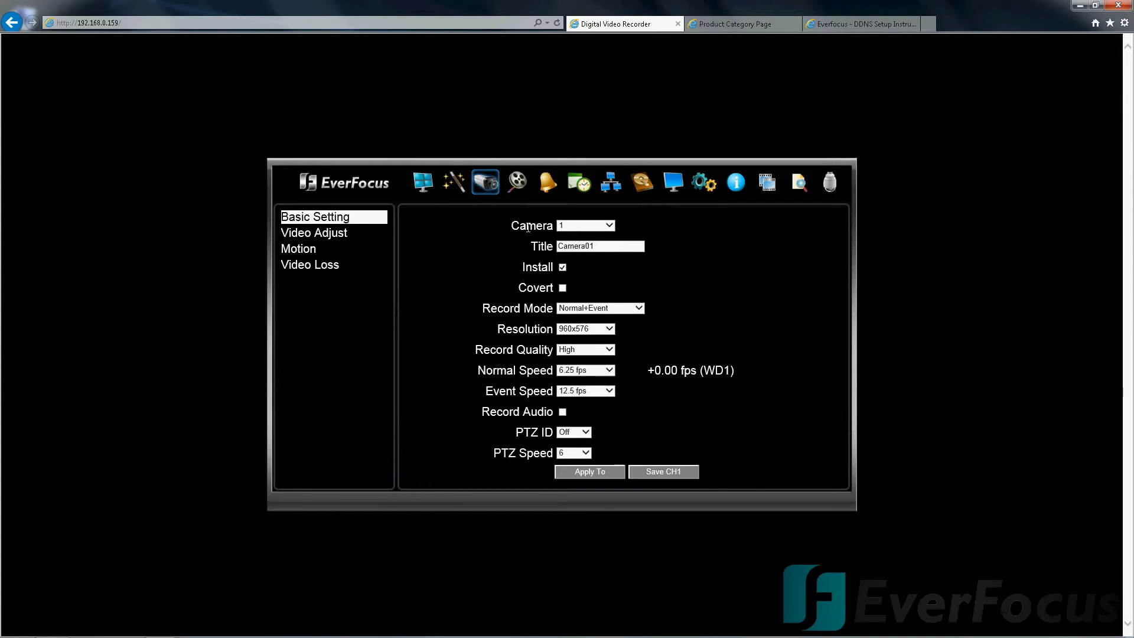
Review camera 10's settings, leaving its Normal+Event record mode unchanged
click(608, 226)
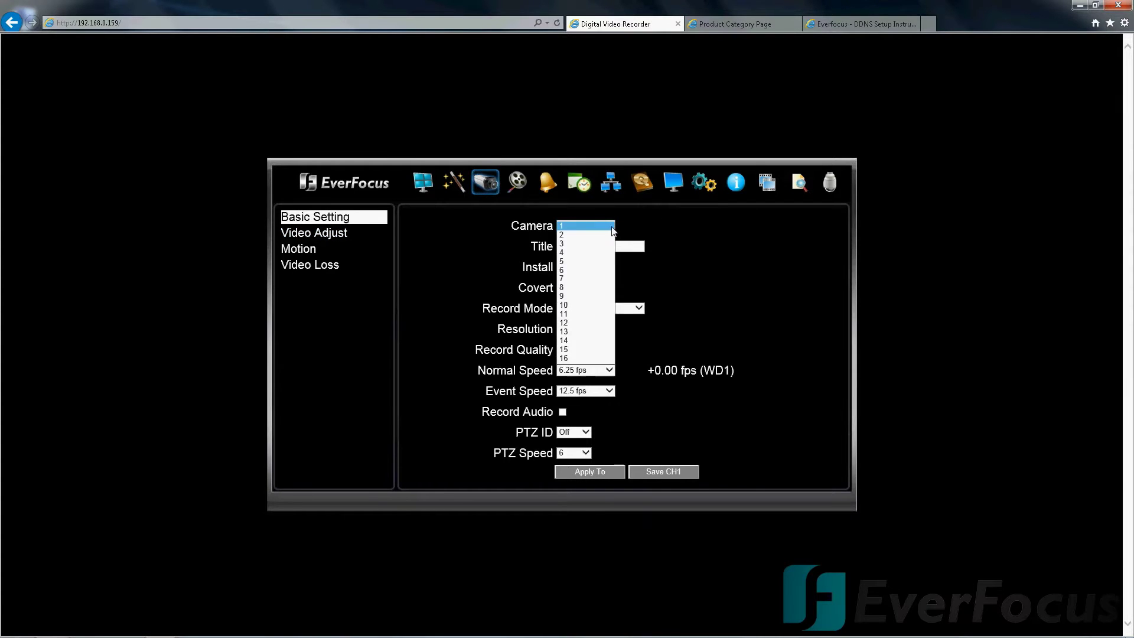
click(589, 306)
drag(589, 246, 489, 272)
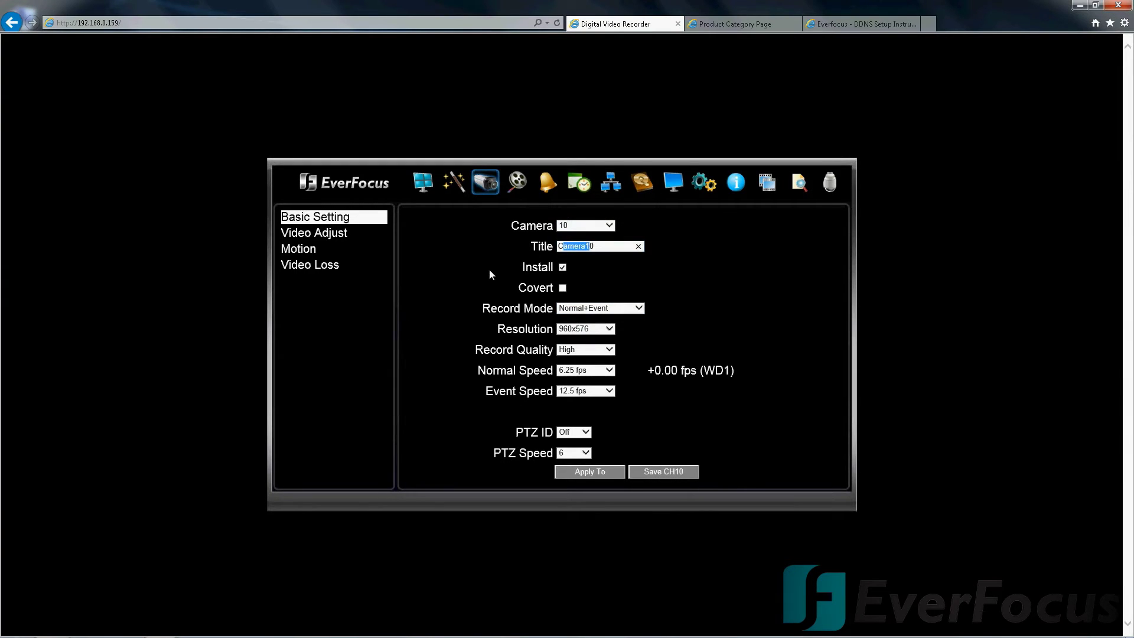
click(641, 308)
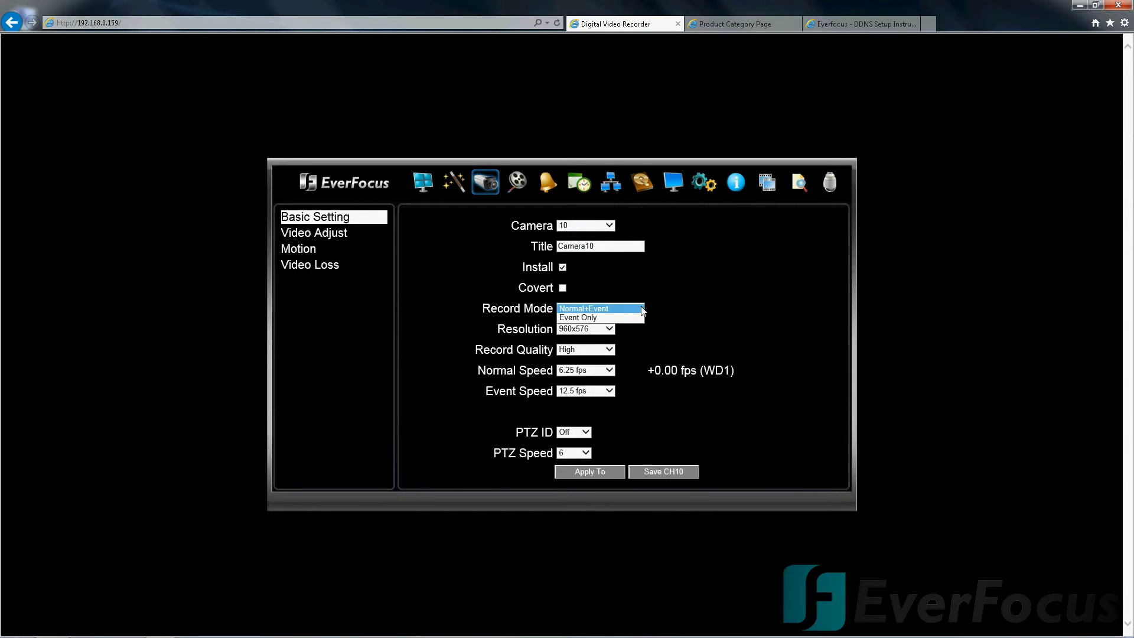
click(642, 310)
click(641, 310)
click(676, 290)
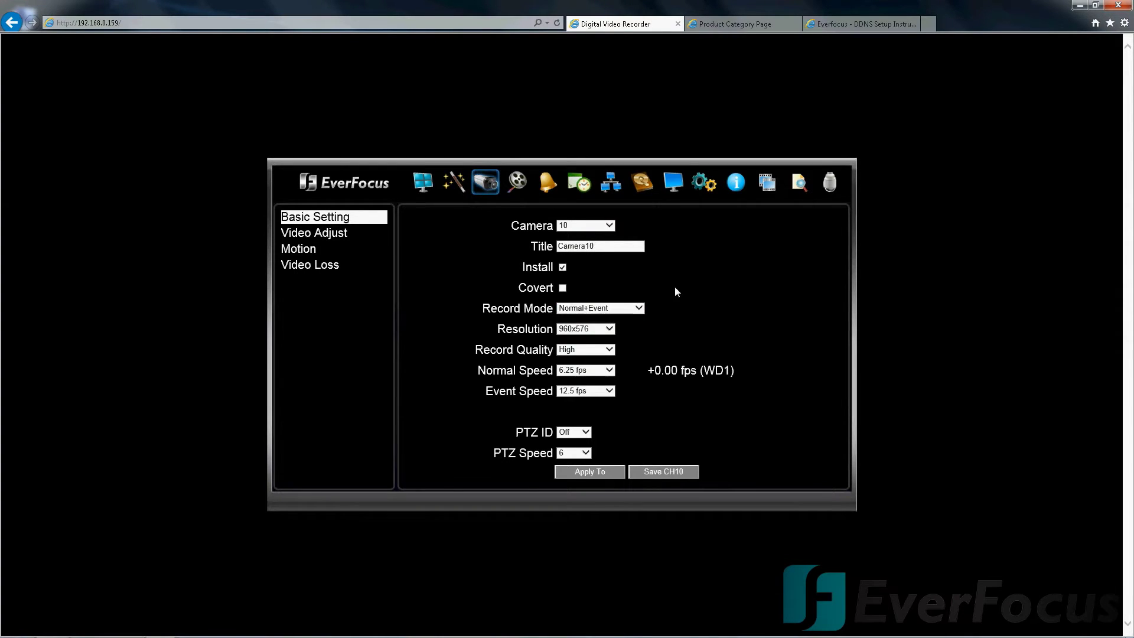
click(609, 226)
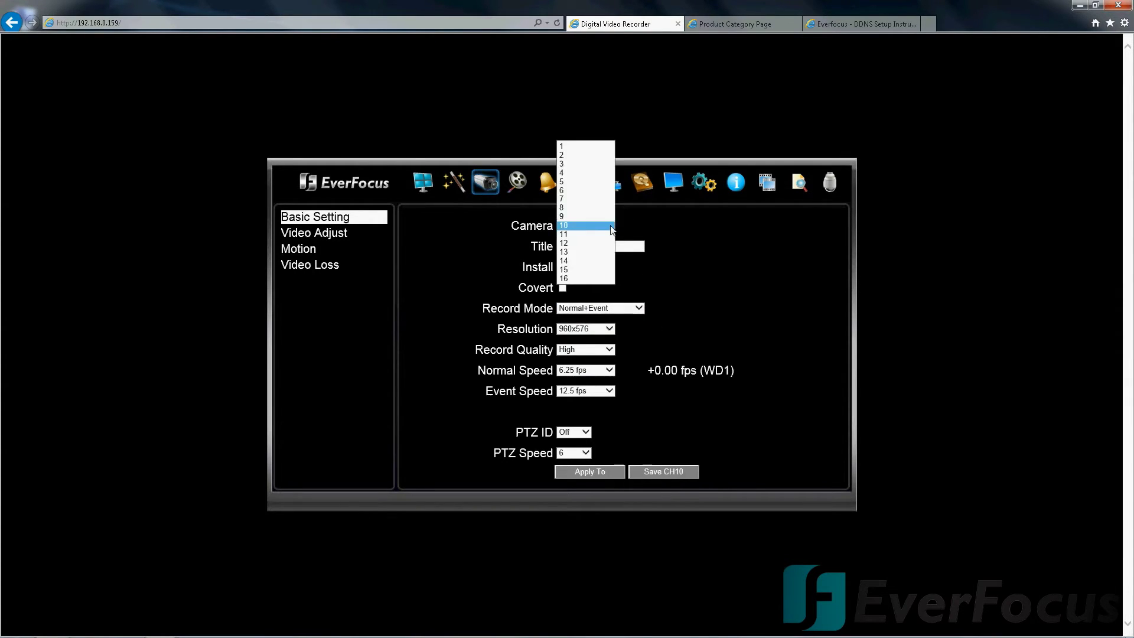
click(609, 226)
click(610, 226)
Switch to camera 1 and set Event Only recording with Basic quality at 960x576
click(585, 147)
click(632, 309)
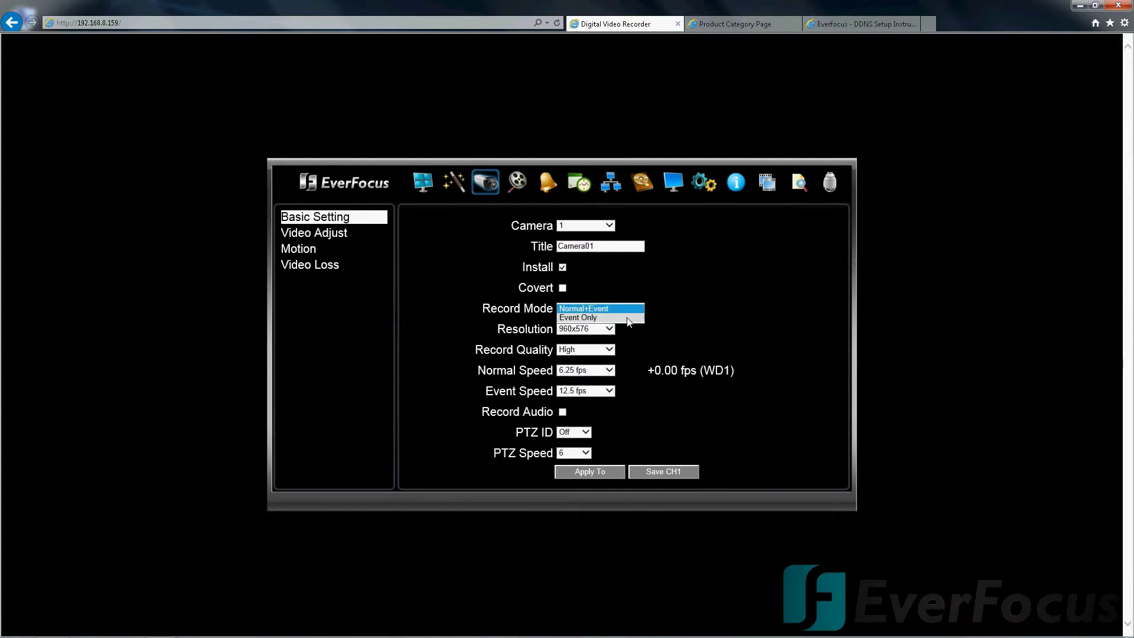
click(627, 319)
click(609, 226)
click(708, 291)
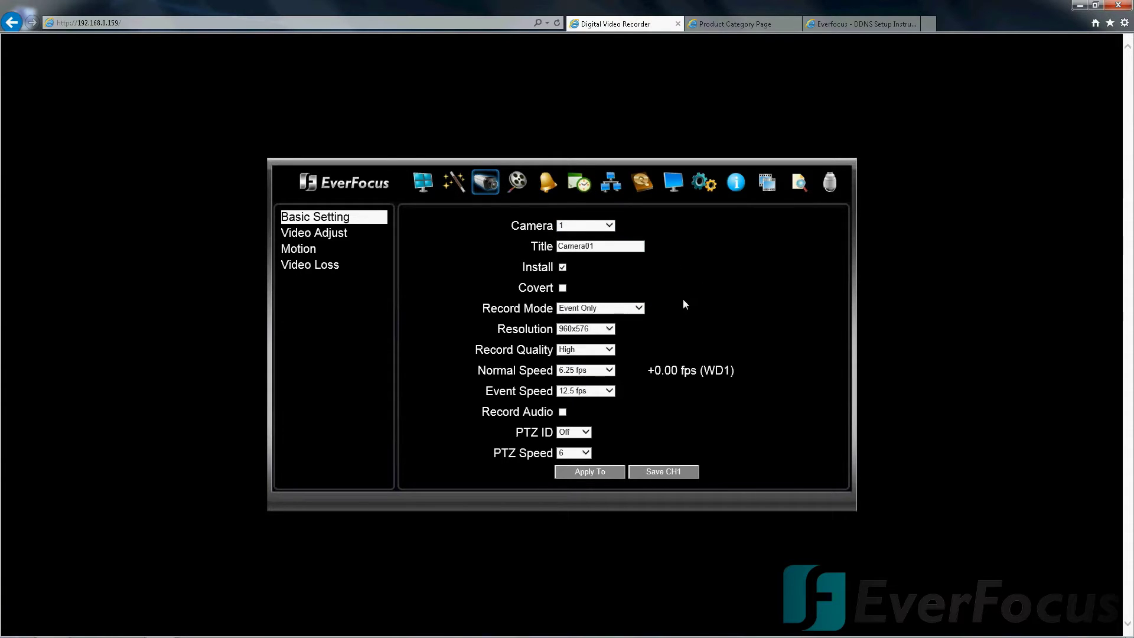
click(608, 329)
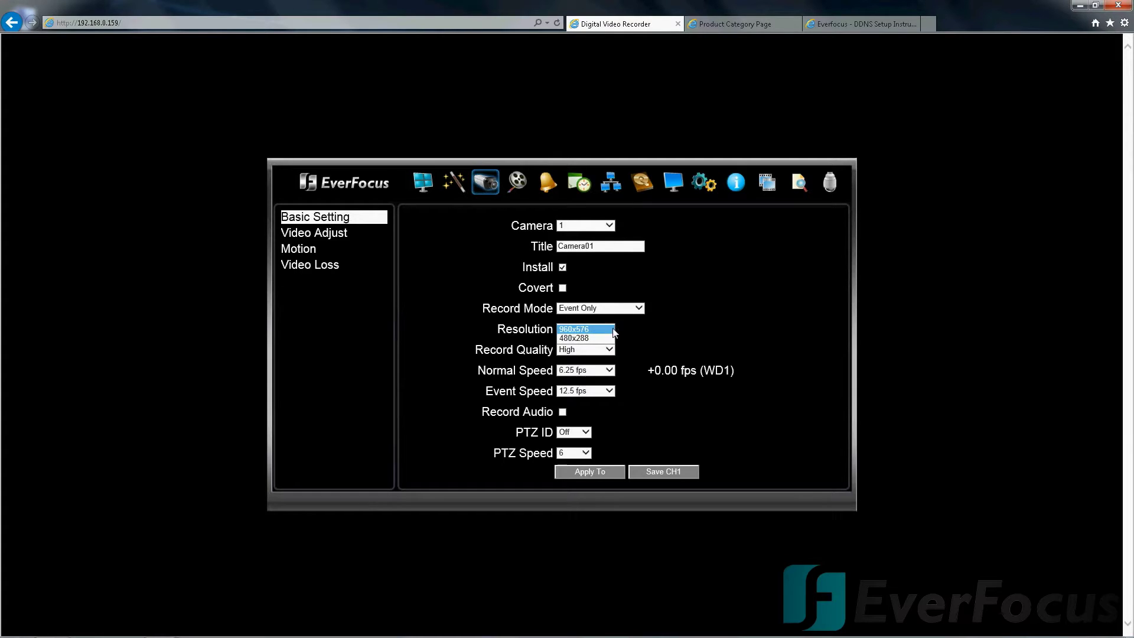
click(668, 341)
click(669, 341)
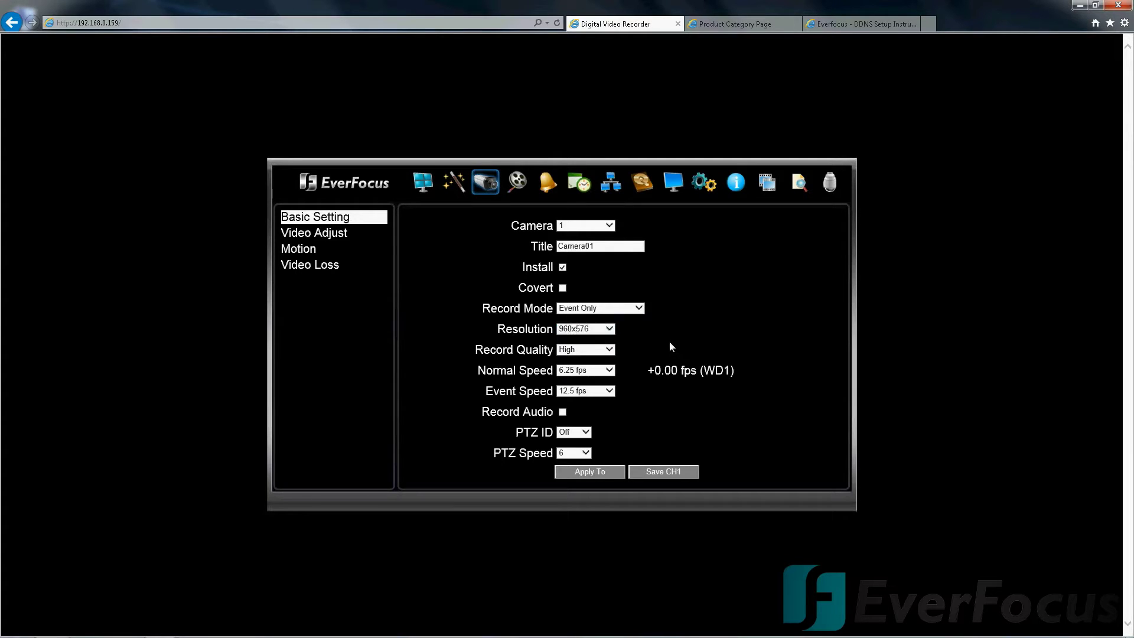
click(609, 350)
click(614, 353)
click(614, 353)
click(608, 335)
click(643, 342)
Keep normal and event speeds at 6.25 and 12.5 fps, save CH1, and dismiss the confirmation
click(609, 371)
click(610, 371)
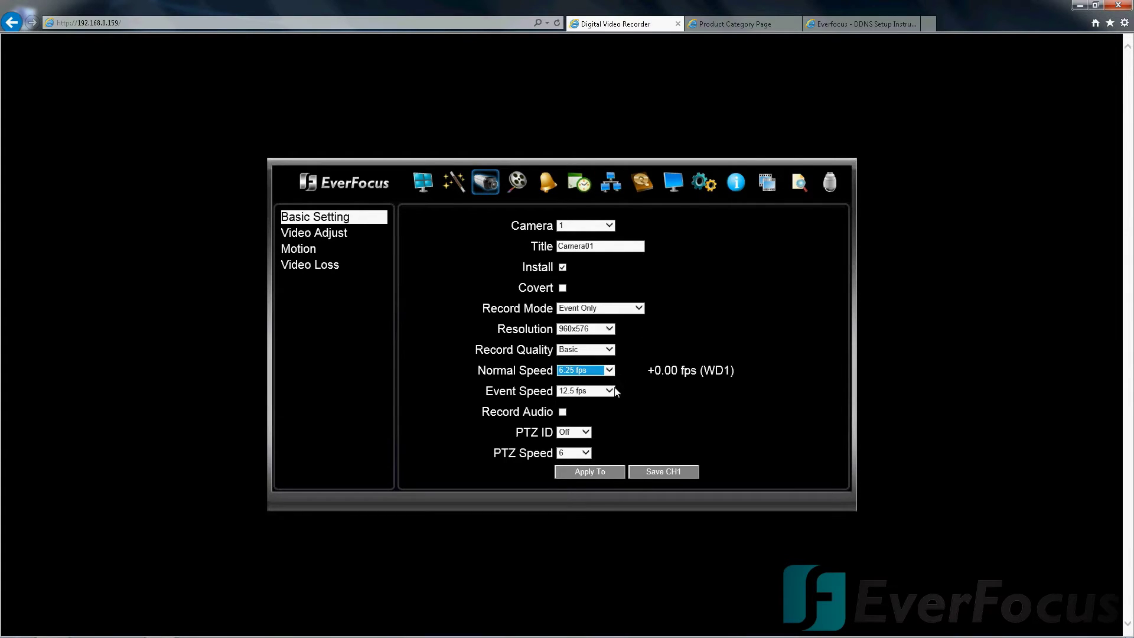
click(612, 391)
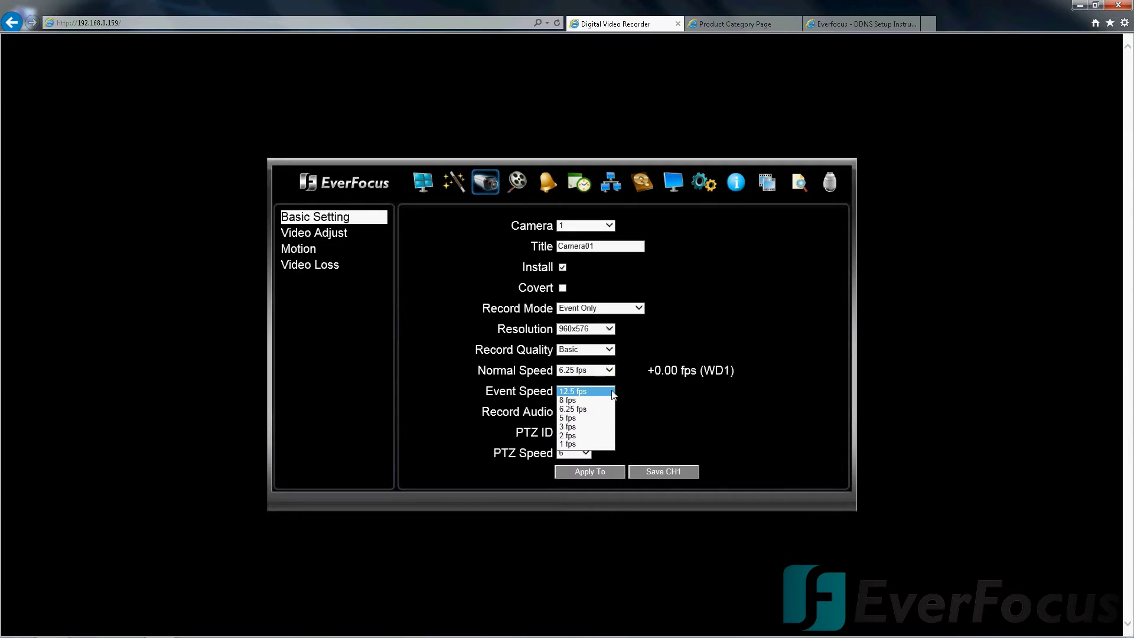
click(611, 392)
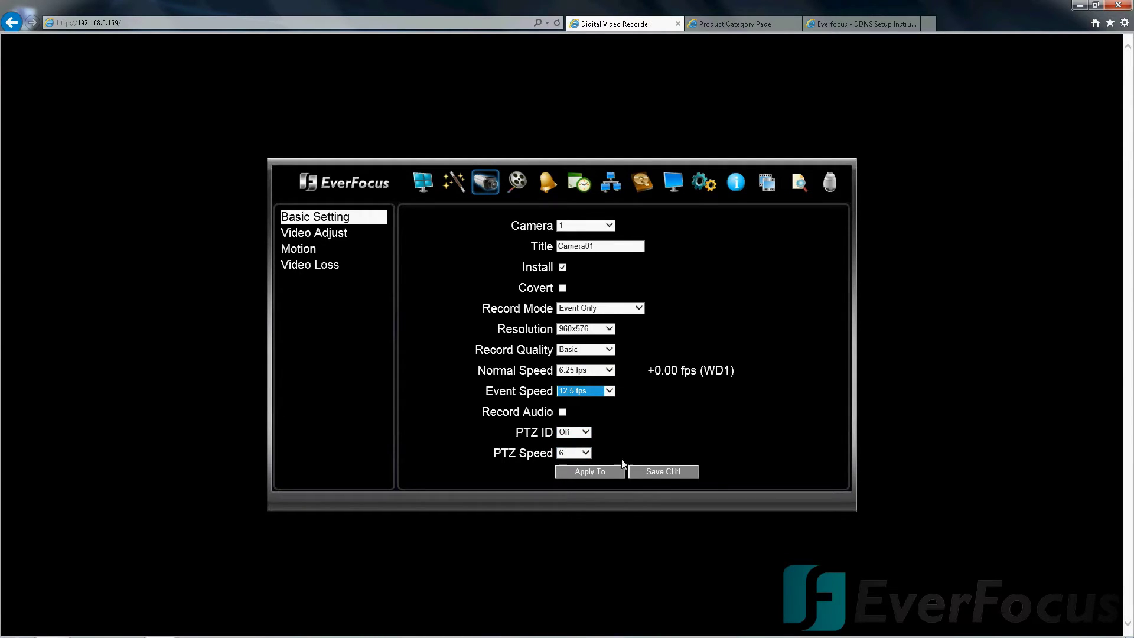
click(662, 470)
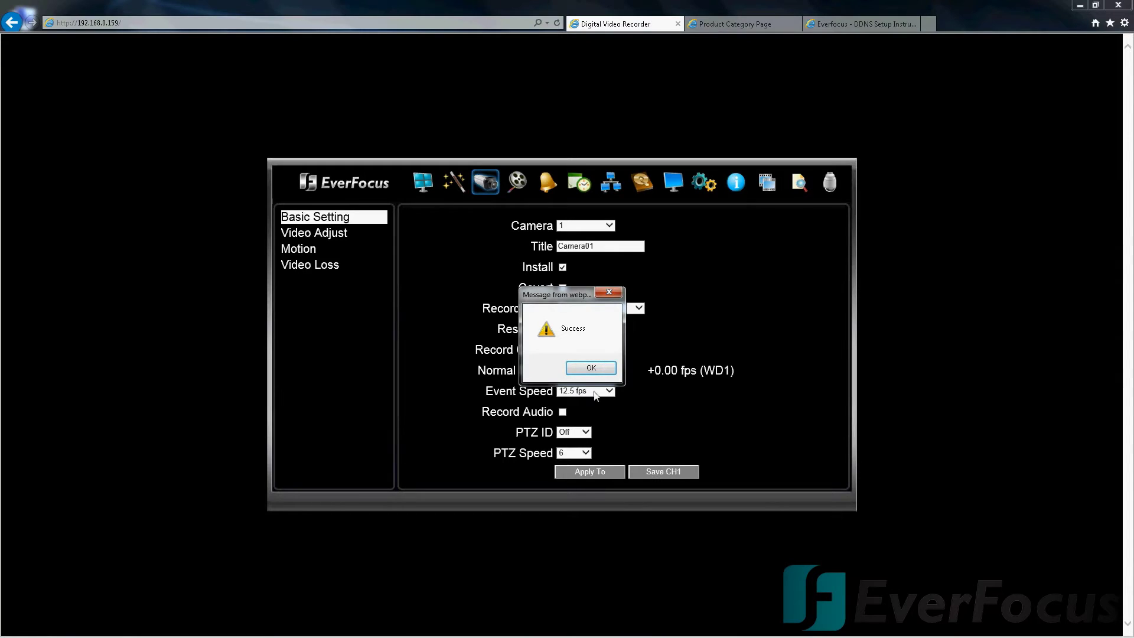
click(590, 367)
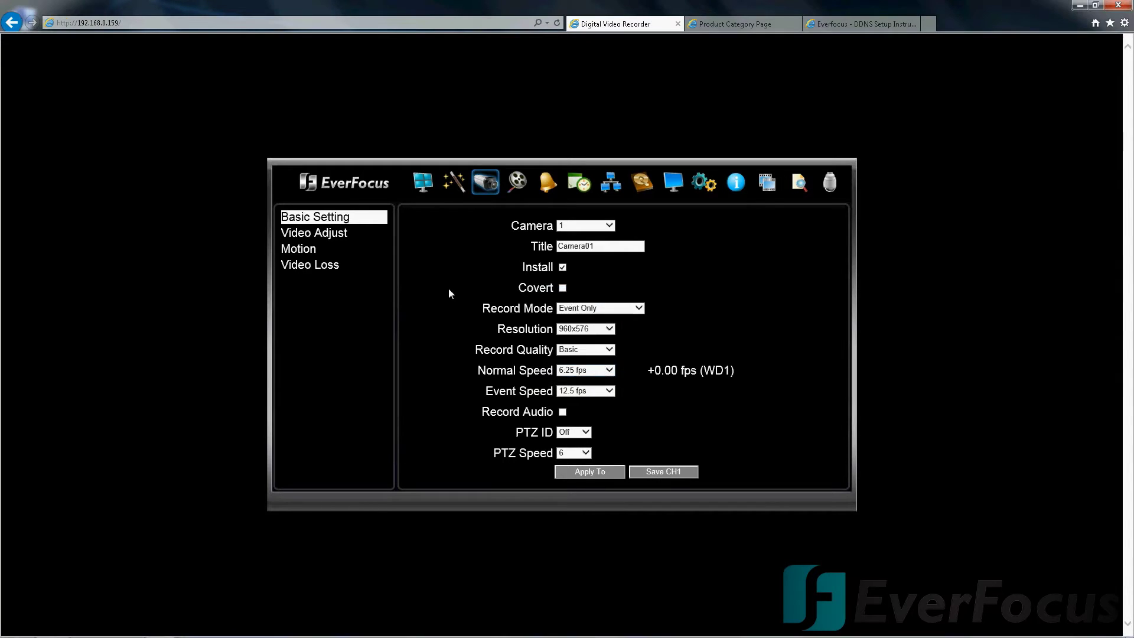
Fine-tune Camera 1's brightness slider in Video Adjust, then go to Motion settings
click(352, 234)
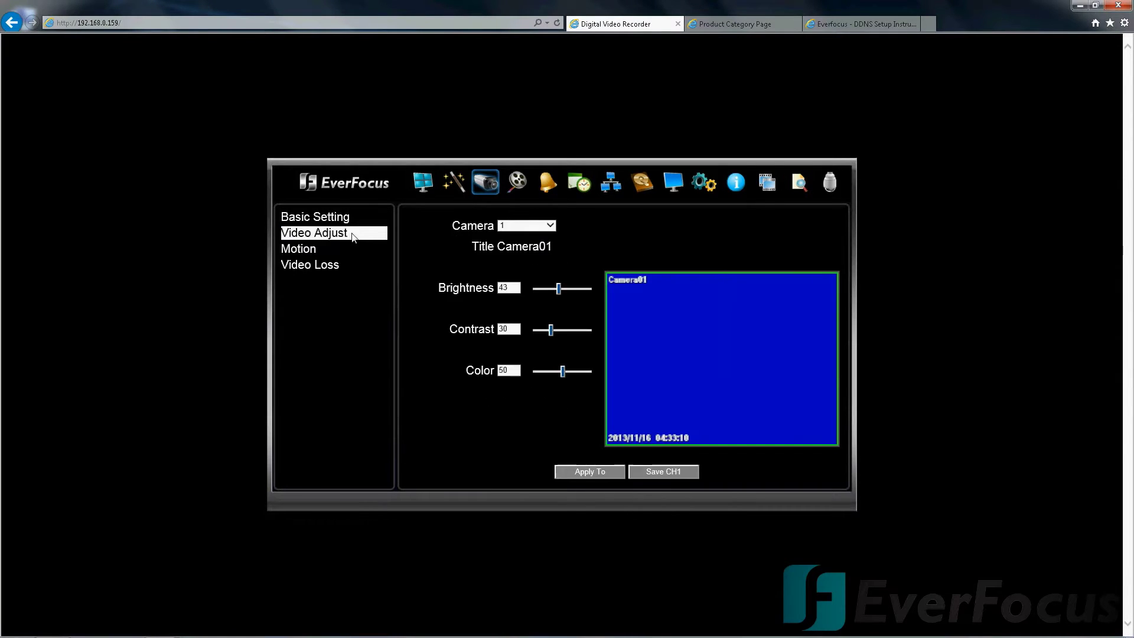
click(551, 226)
click(550, 226)
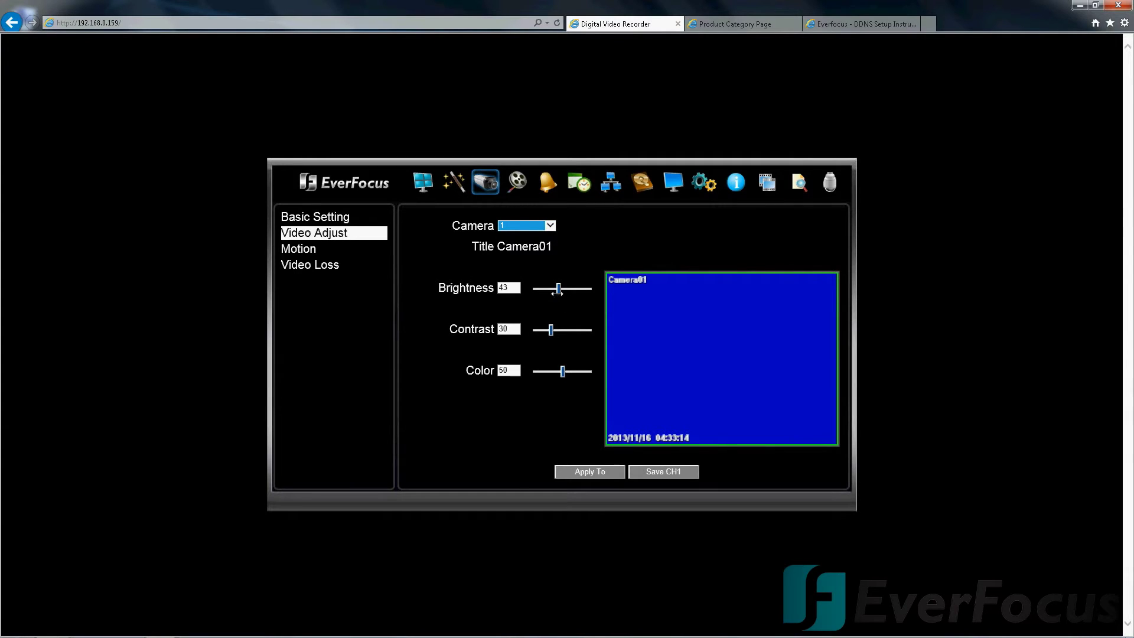
drag(557, 290, 562, 330)
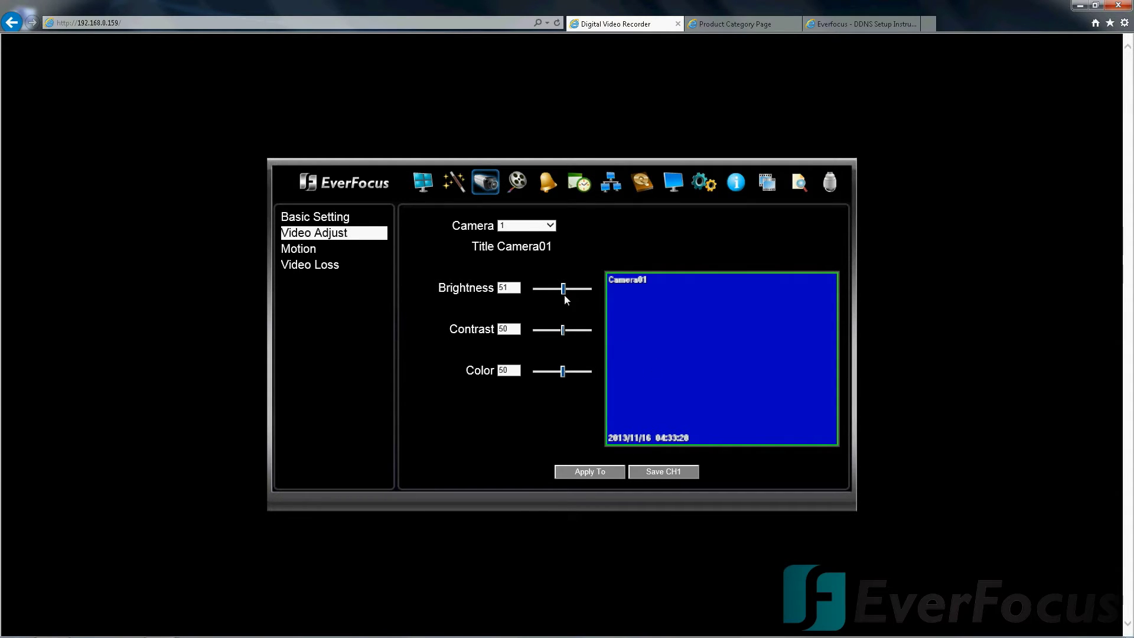
drag(563, 289, 561, 290)
mouse_move(559, 289)
mouse_down()
mouse_move(543, 289)
mouse_move(579, 289)
mouse_move(557, 300)
mouse_move(571, 289)
mouse_up()
drag(572, 289, 551, 290)
click(326, 248)
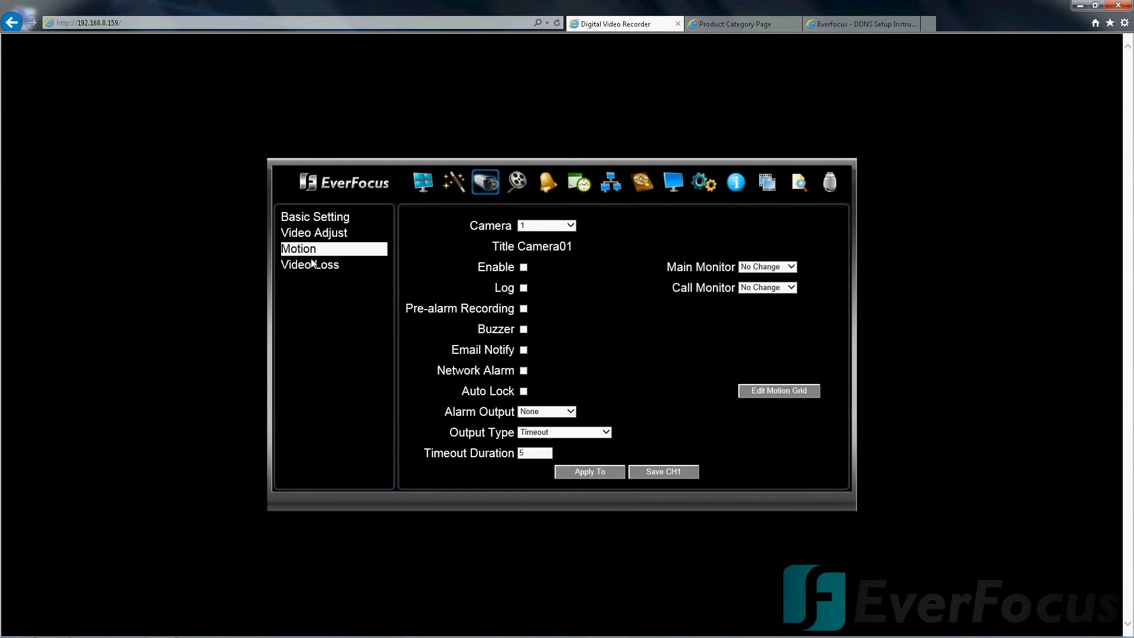
Check camera 1's alarm output (None) and Video Loss output type (Transparent), then go to Record settings
click(312, 264)
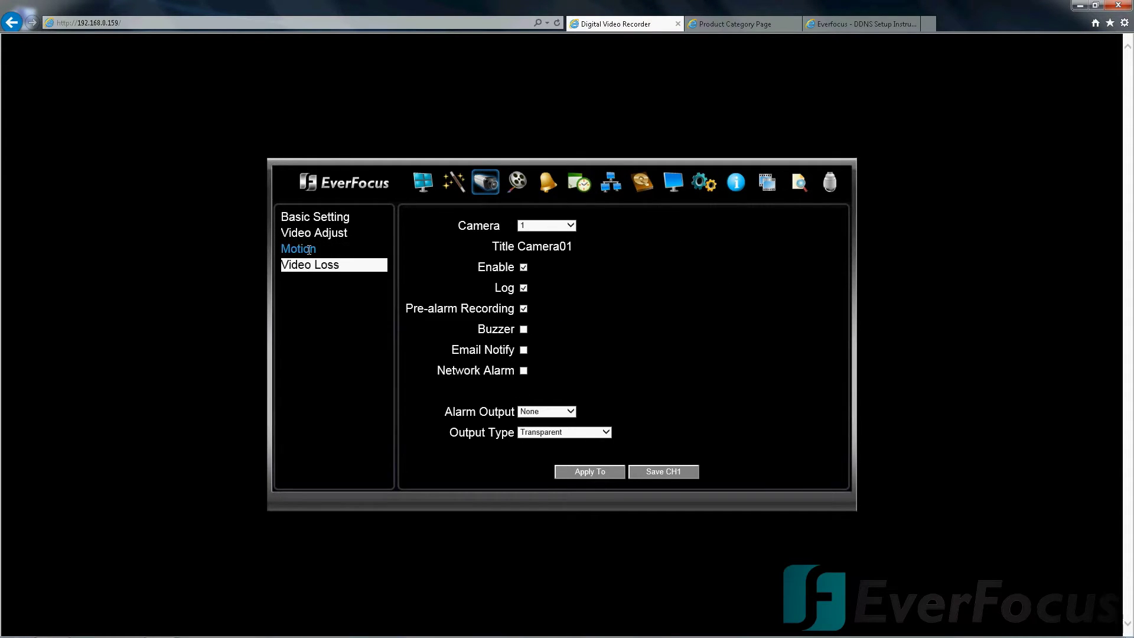
click(308, 250)
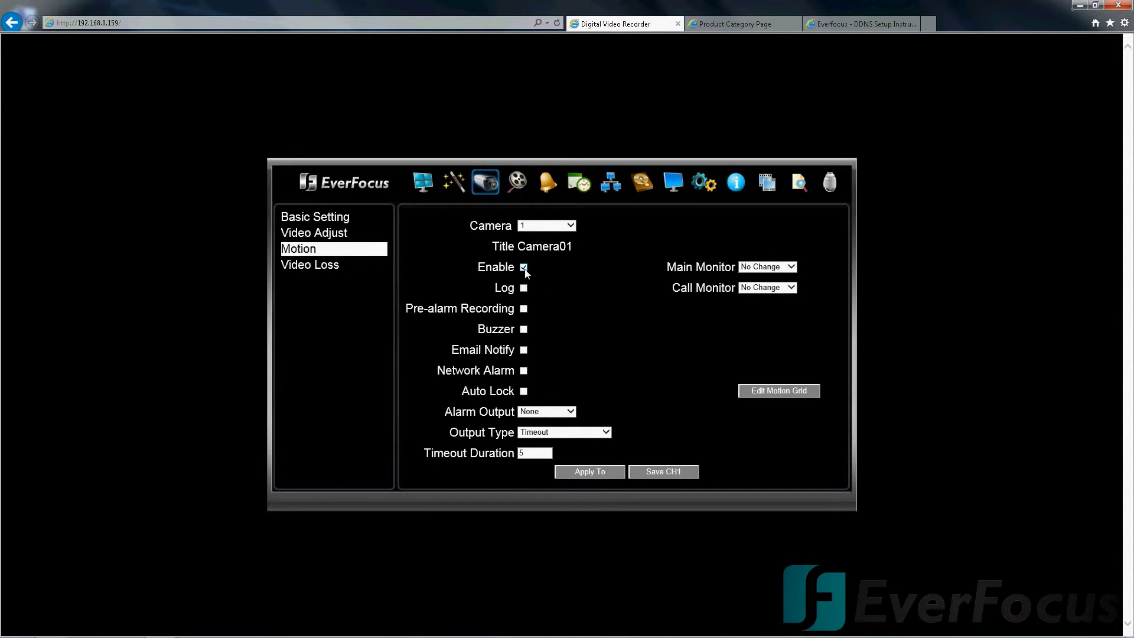
click(570, 225)
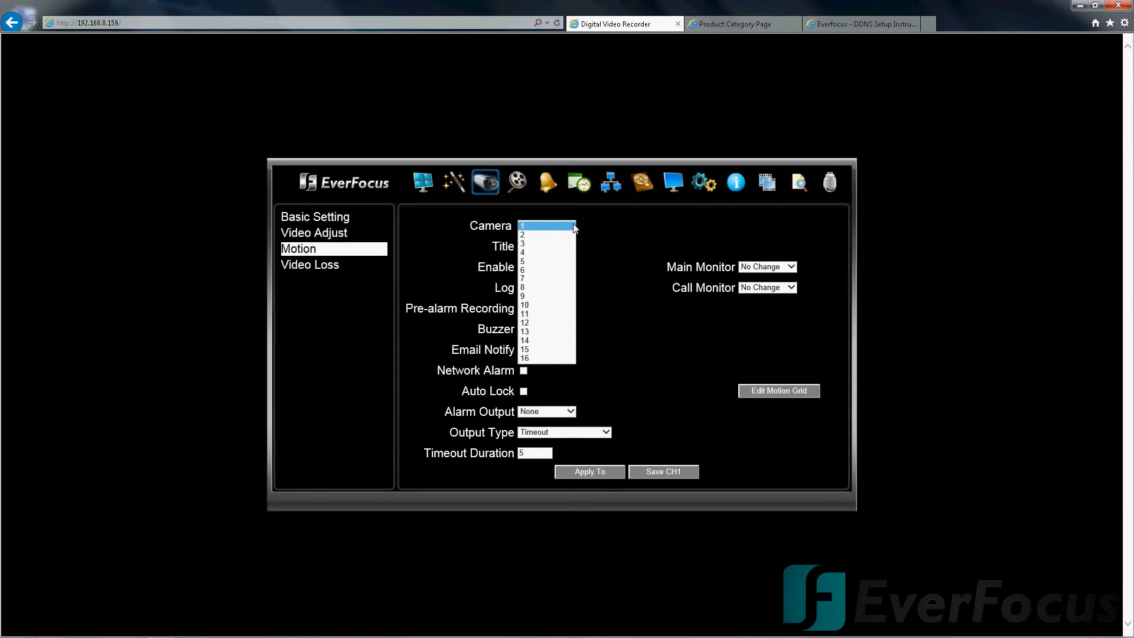
click(582, 277)
click(570, 411)
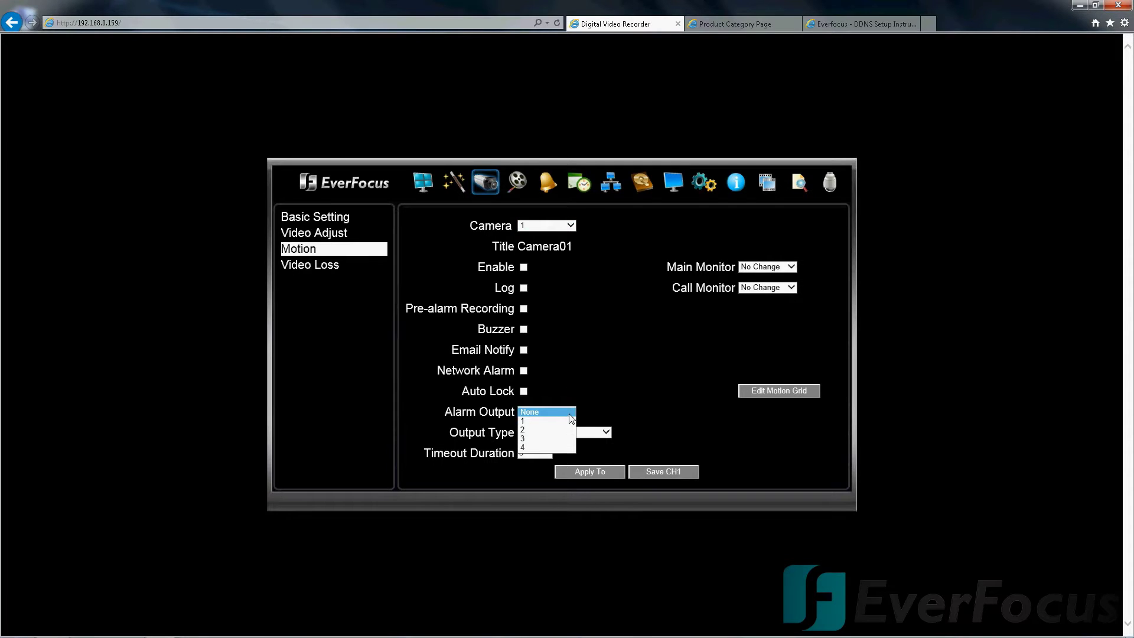
click(590, 436)
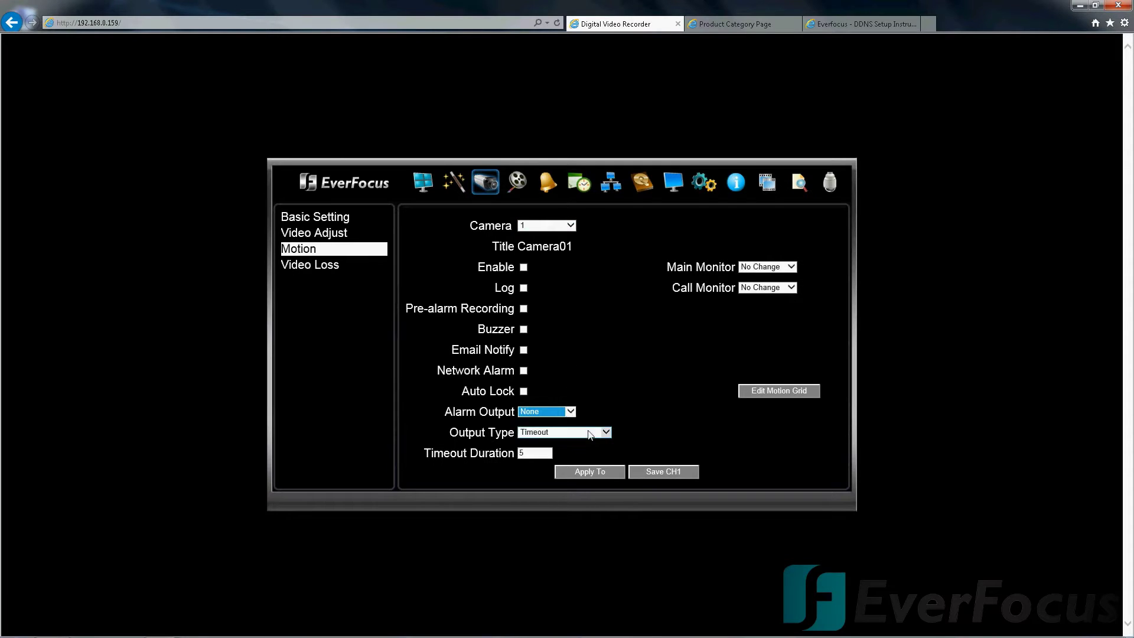
click(286, 265)
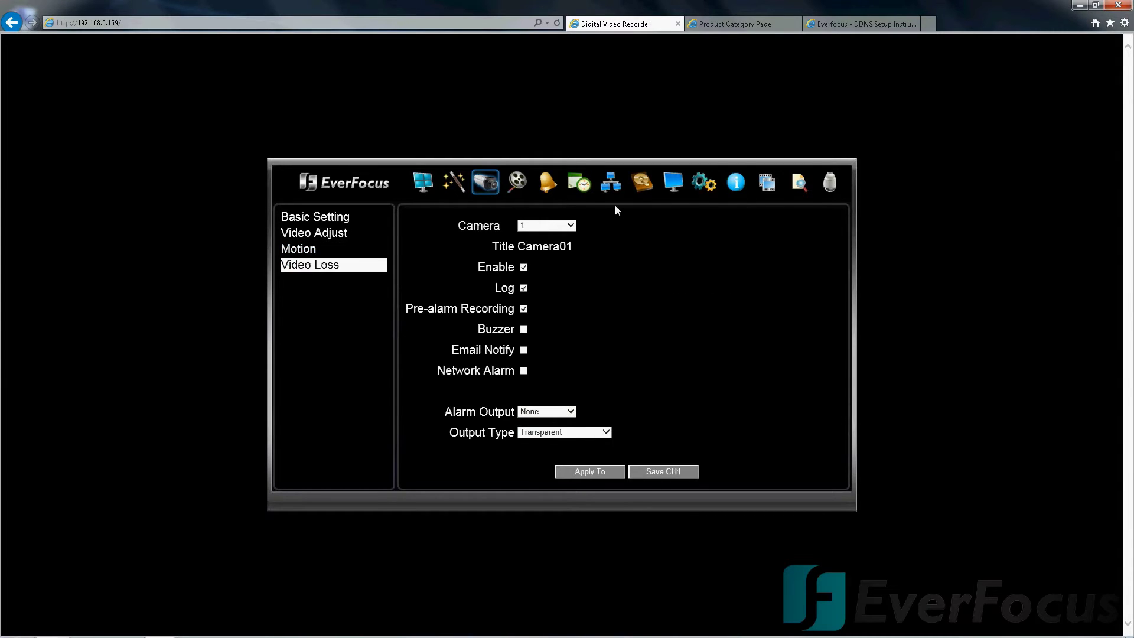
click(606, 436)
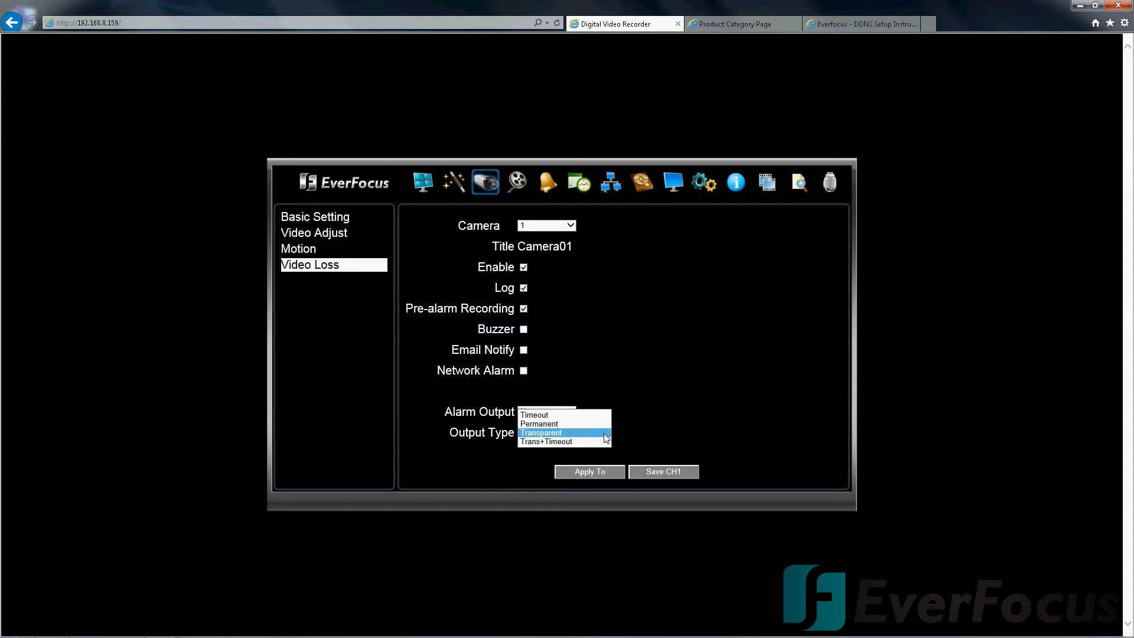
click(604, 432)
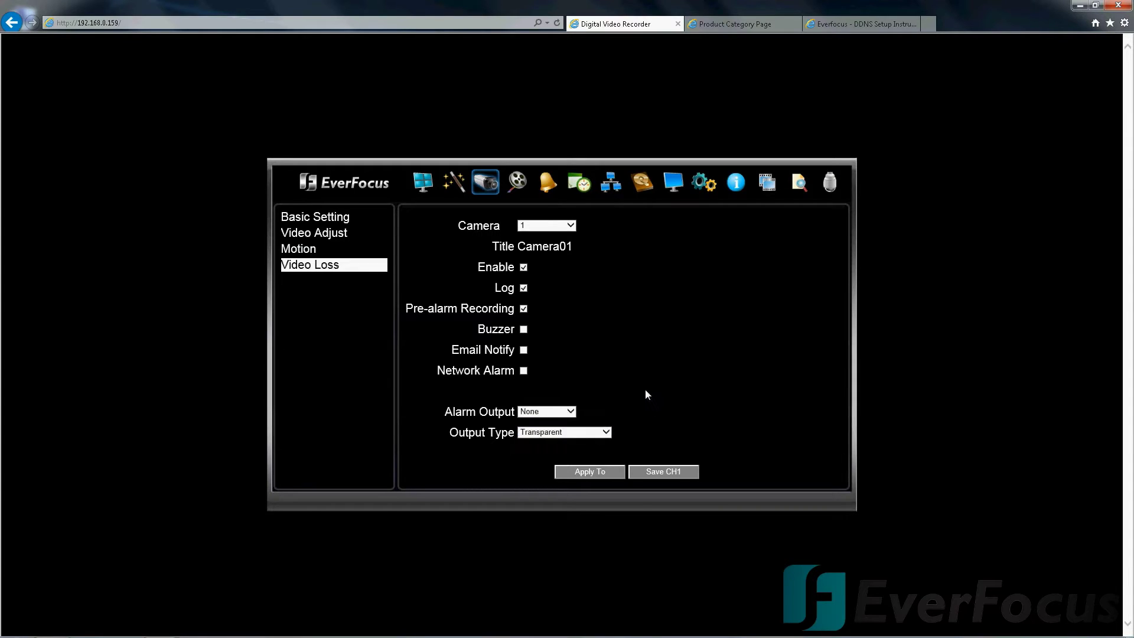
click(513, 187)
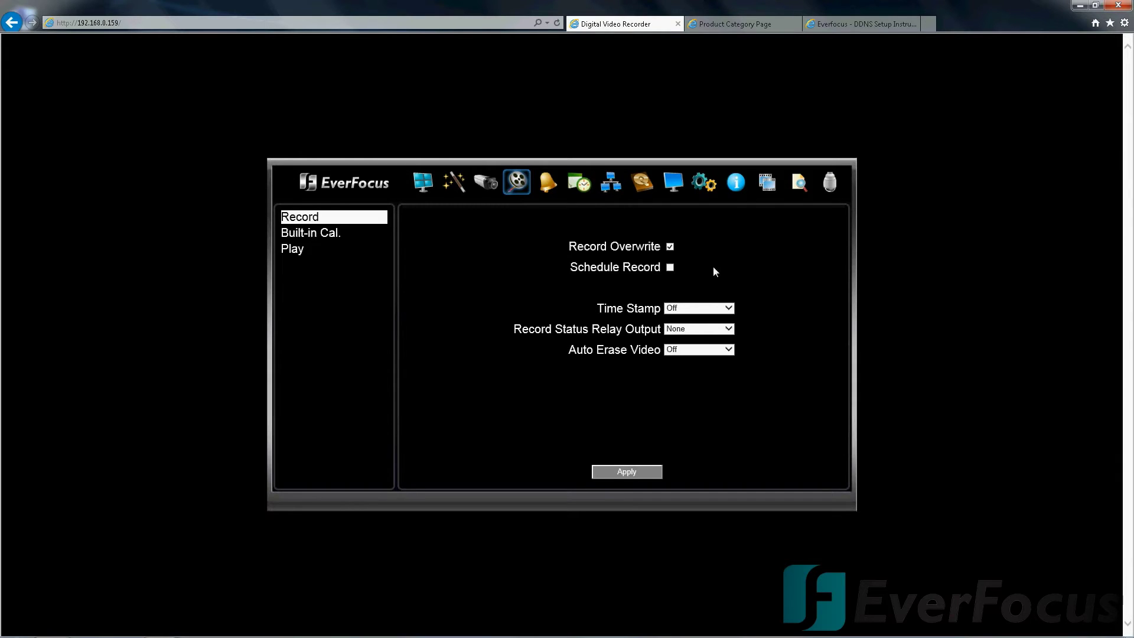
Set the recording time stamp position to Bottom
click(729, 309)
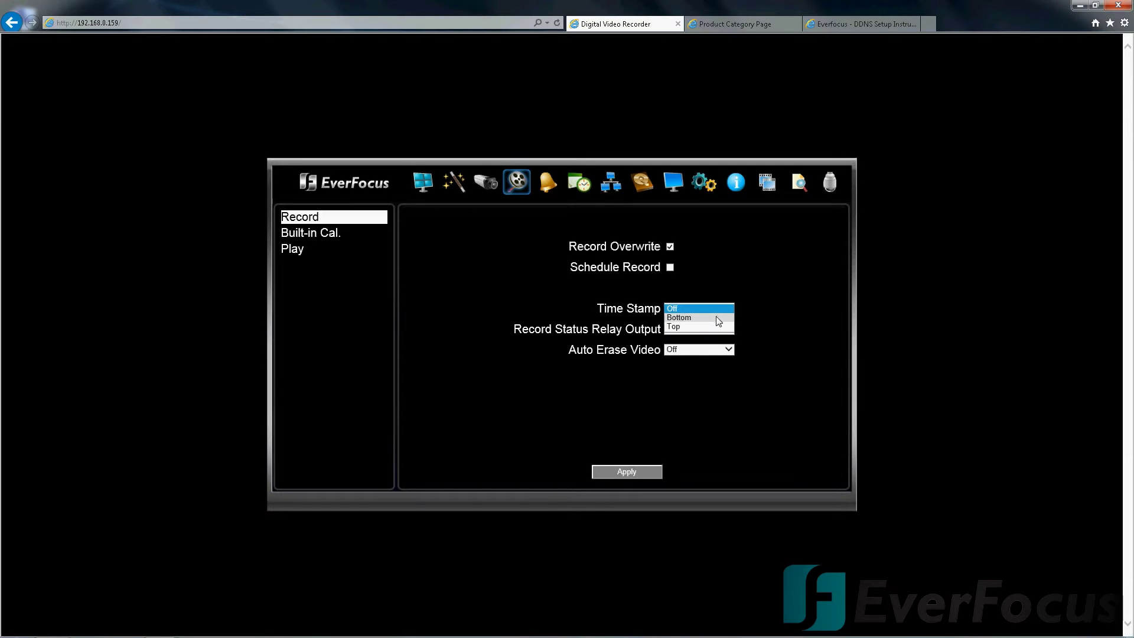
click(718, 317)
click(729, 308)
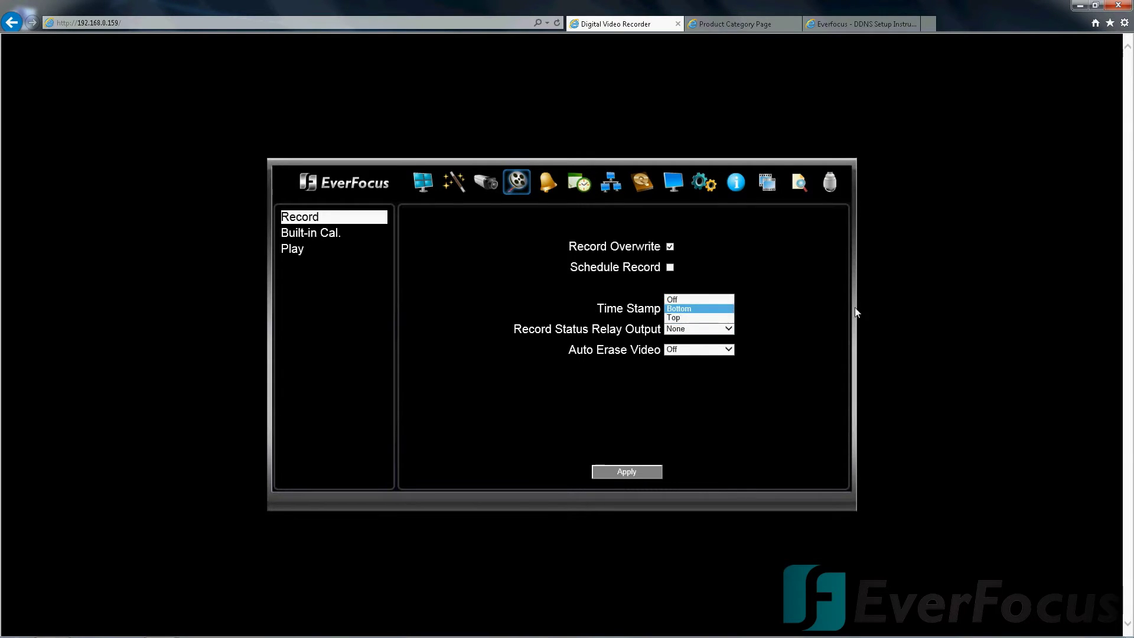
click(856, 314)
In Built-in Cal., set Motion to 12 hours and Alarm to 0 hours per day, then estimate storage days
click(353, 233)
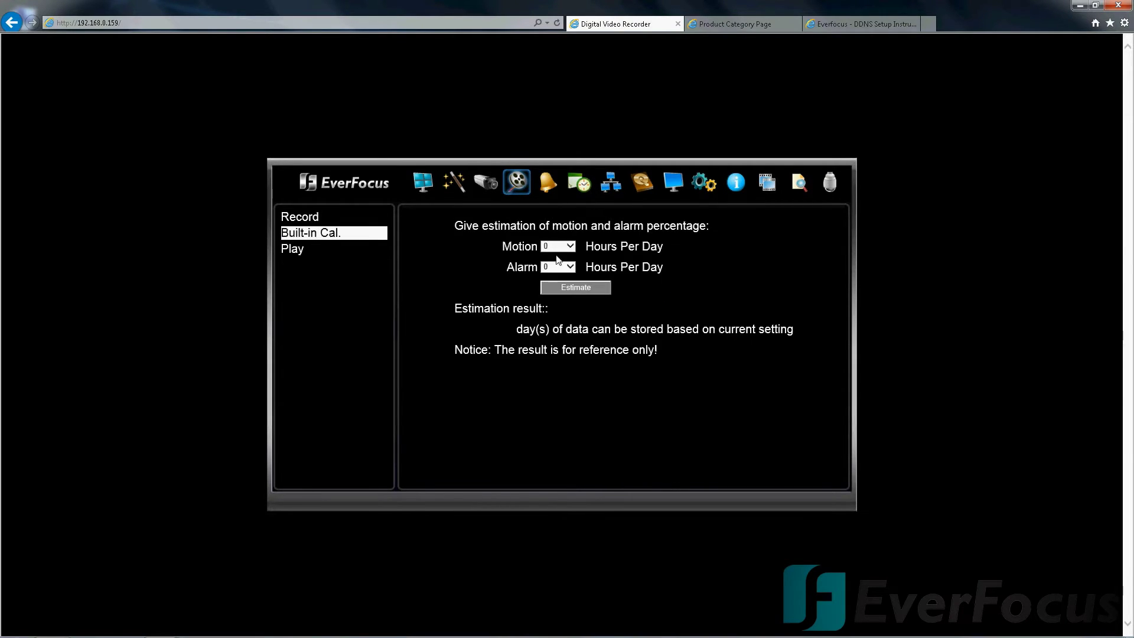
click(571, 247)
click(572, 248)
click(573, 248)
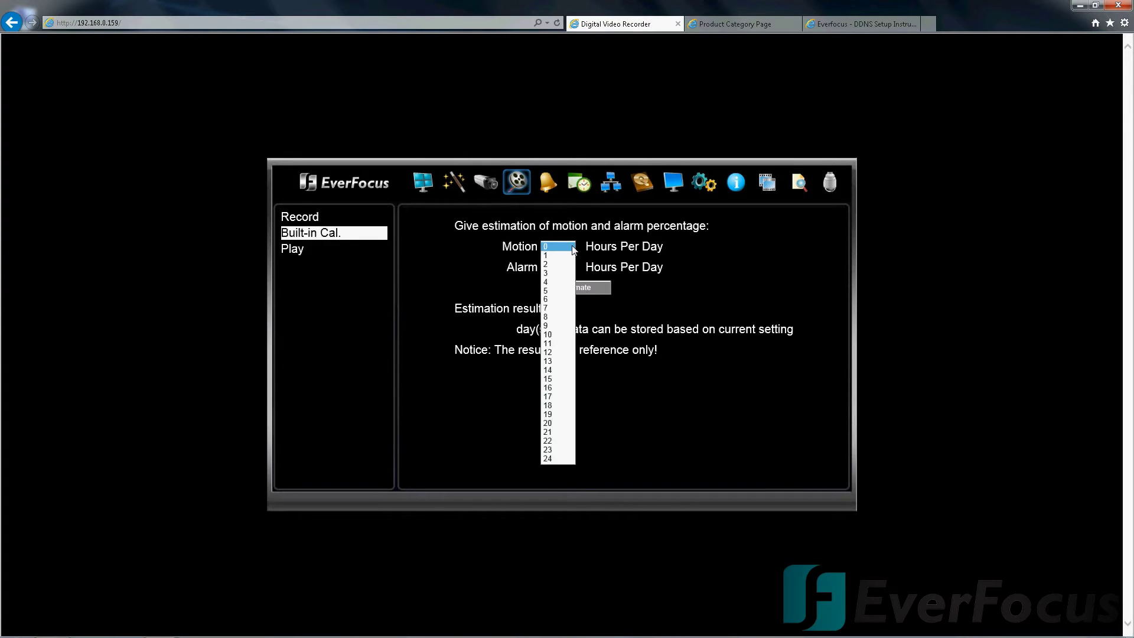
click(558, 352)
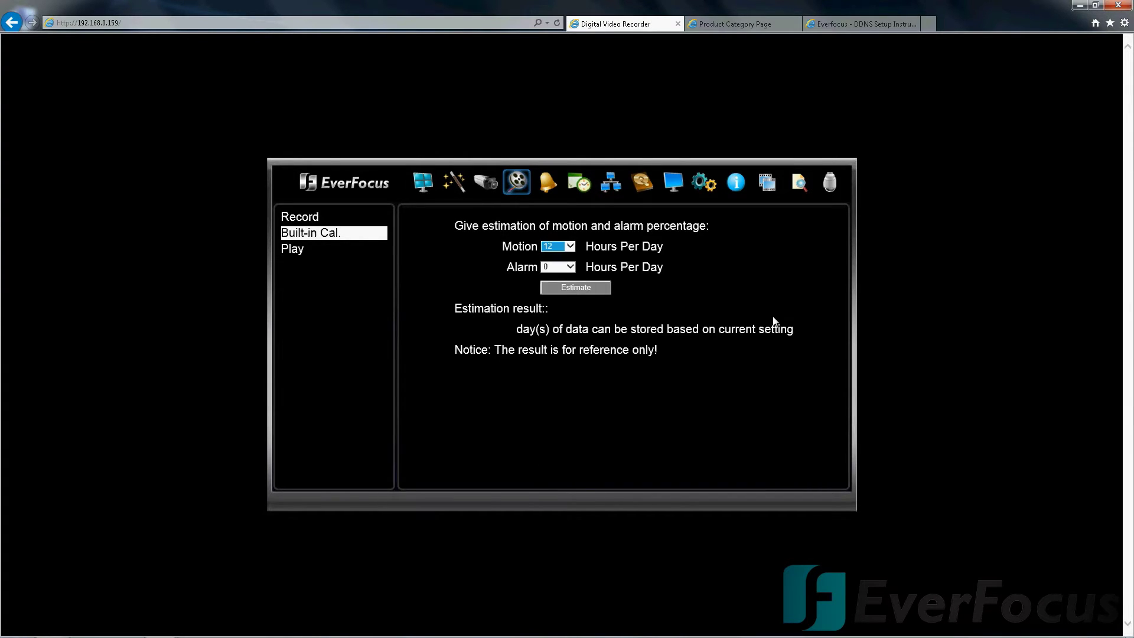
click(570, 267)
click(555, 277)
click(576, 289)
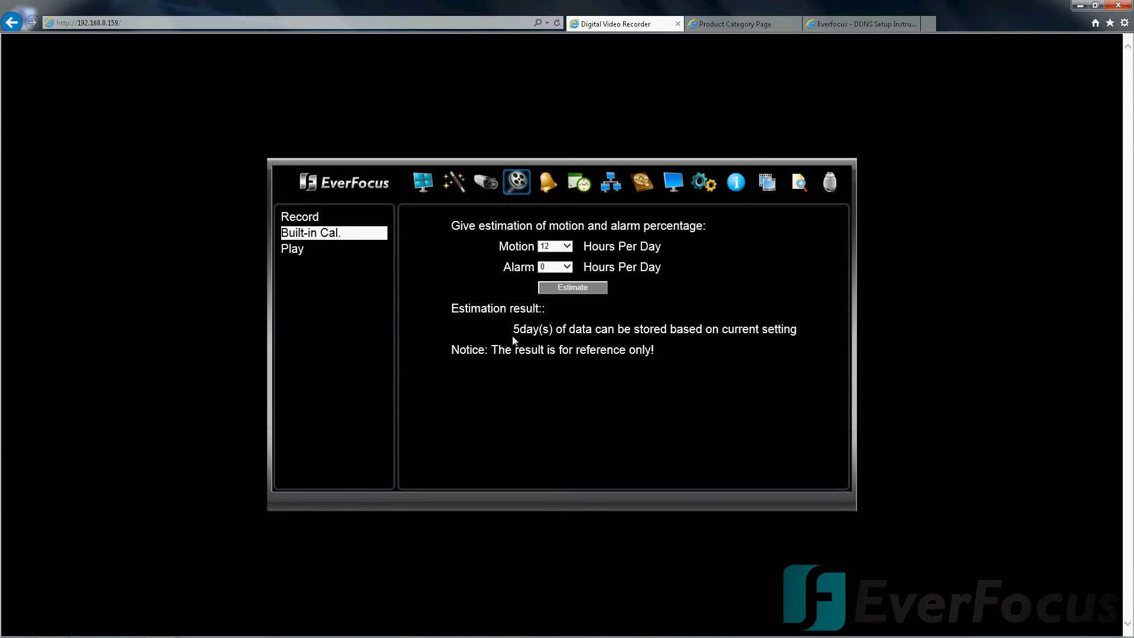
Highlight the estimate result and reference notice, view quick playback settings, then go to Alarm settings
drag(671, 330, 760, 330)
click(673, 332)
drag(451, 350, 654, 351)
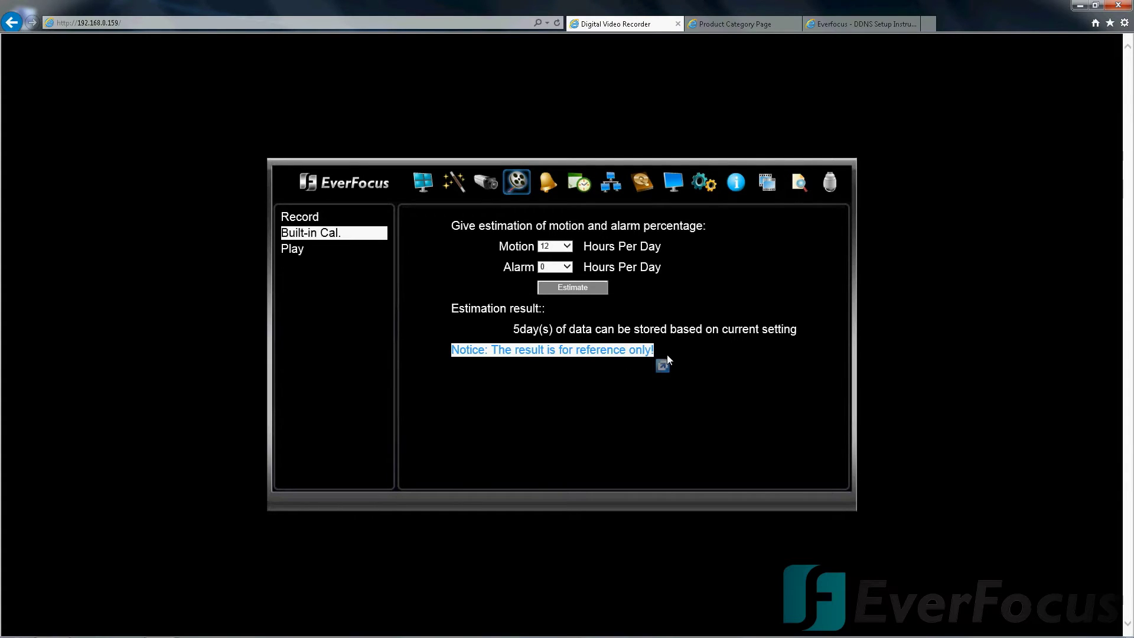
click(664, 354)
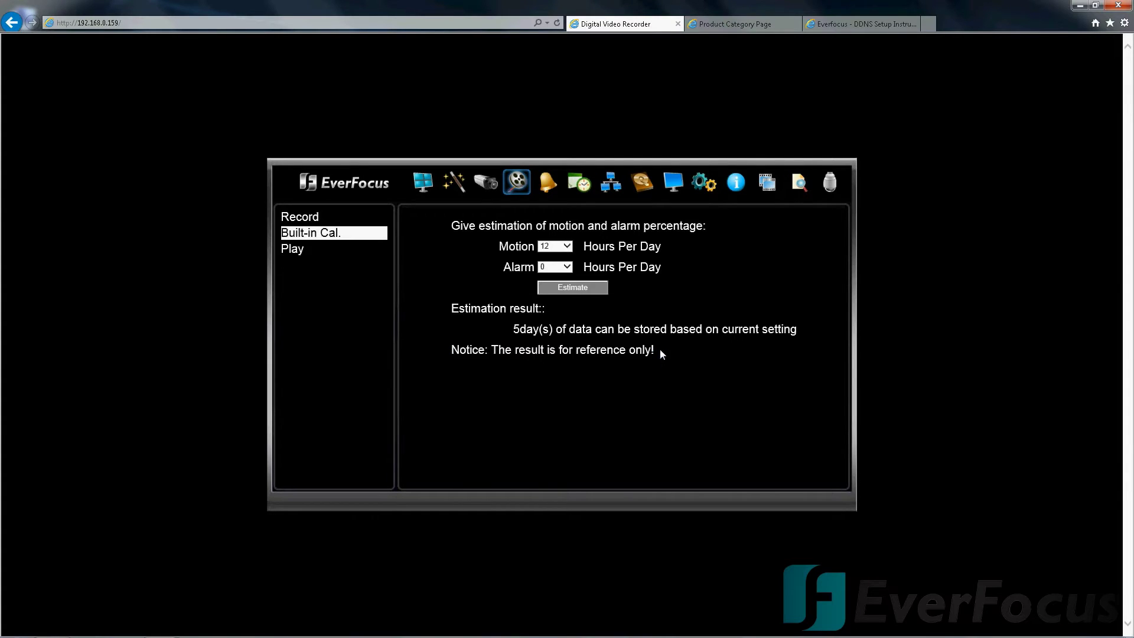
click(292, 250)
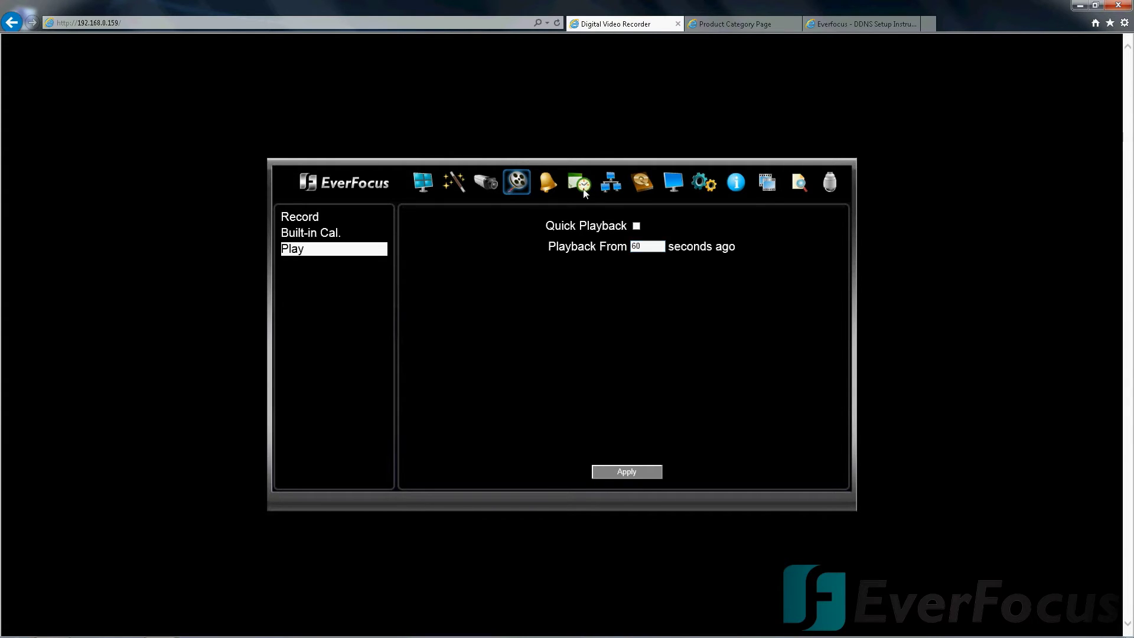
click(556, 185)
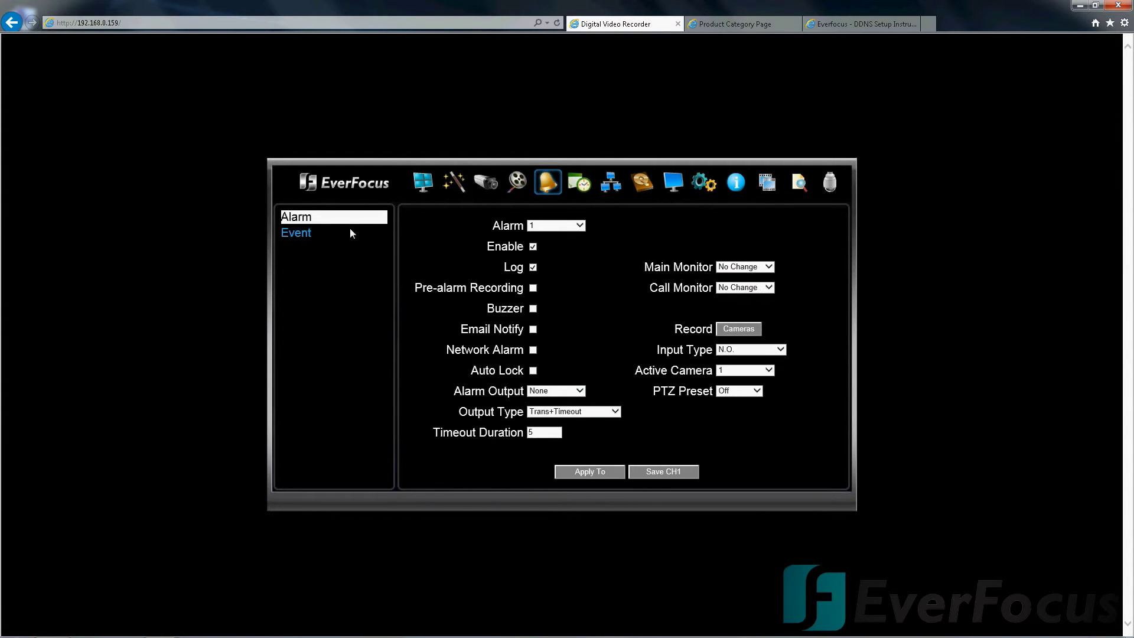
View the Event alarm settings and the schedule's Express Setup, keeping Friday as weekend start
click(321, 231)
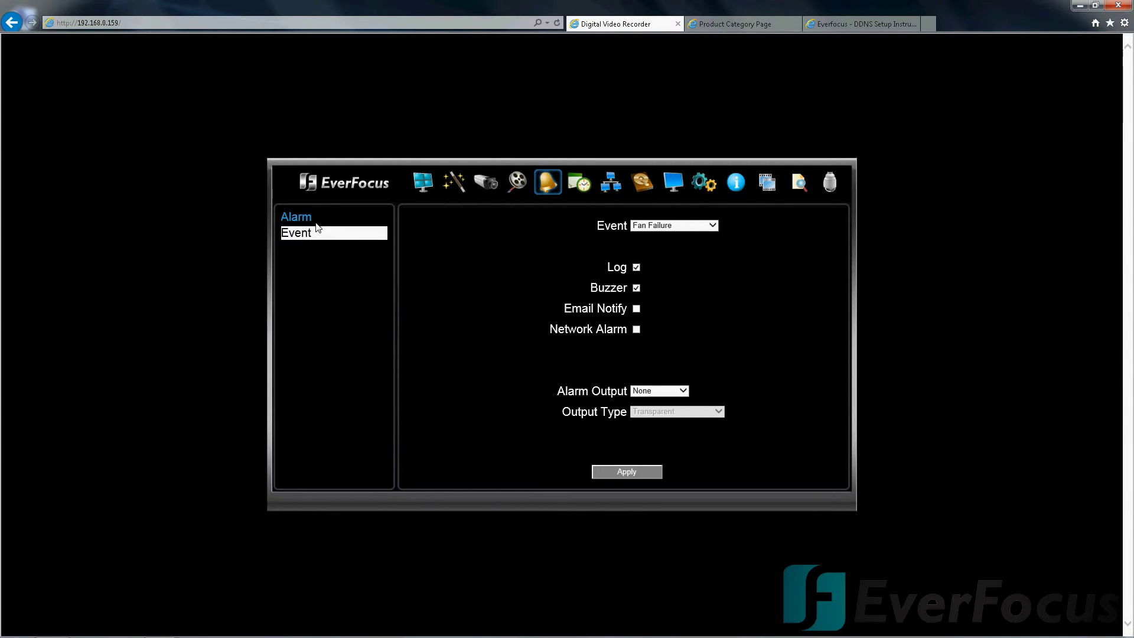
click(579, 183)
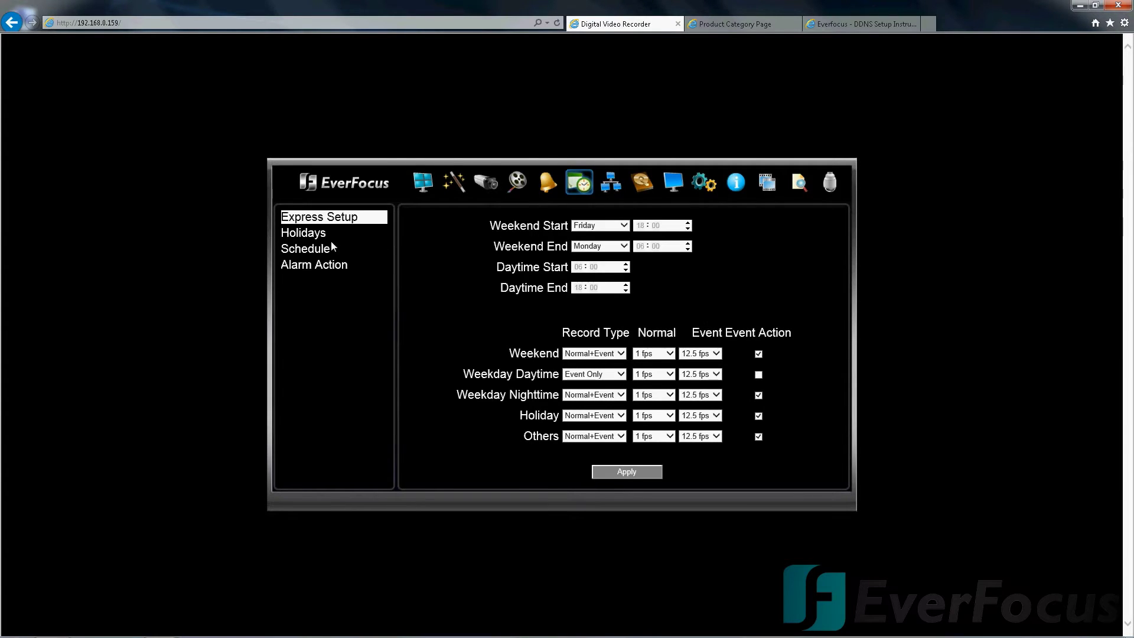
click(623, 225)
click(588, 238)
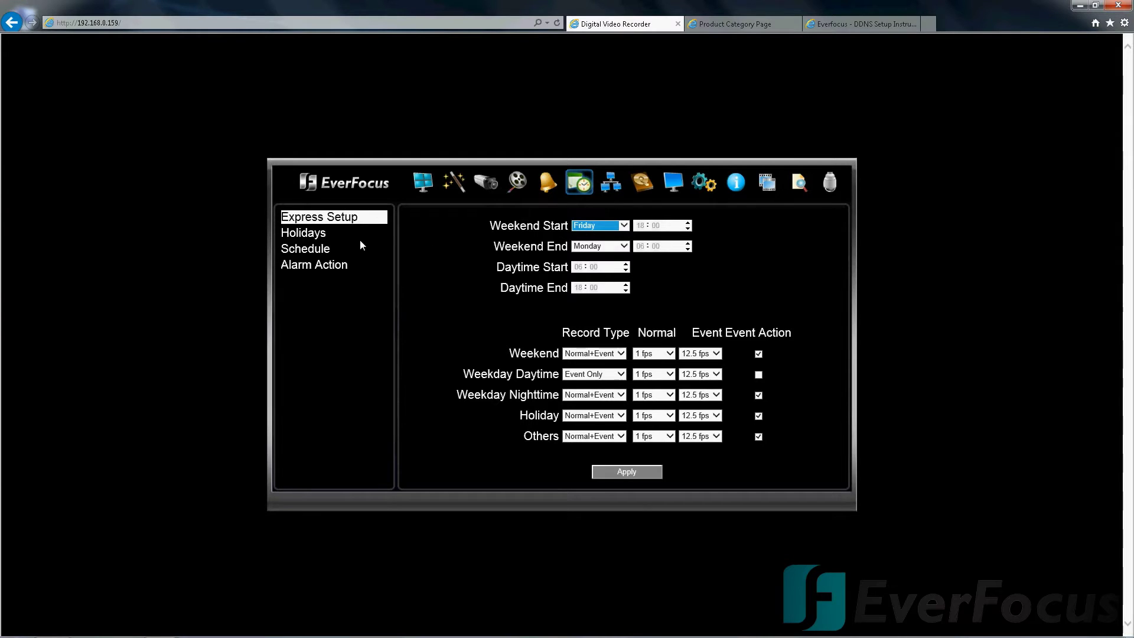
Browse Holidays, camera 4's recording schedule and Alarm Action, ending on Network LAN settings
click(306, 232)
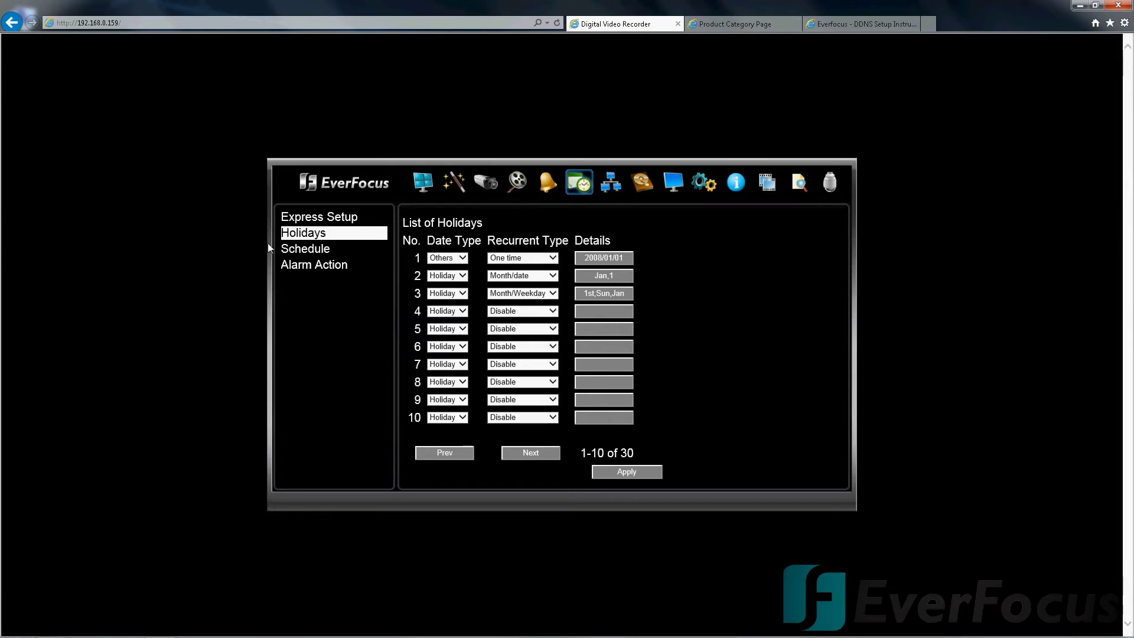
click(301, 249)
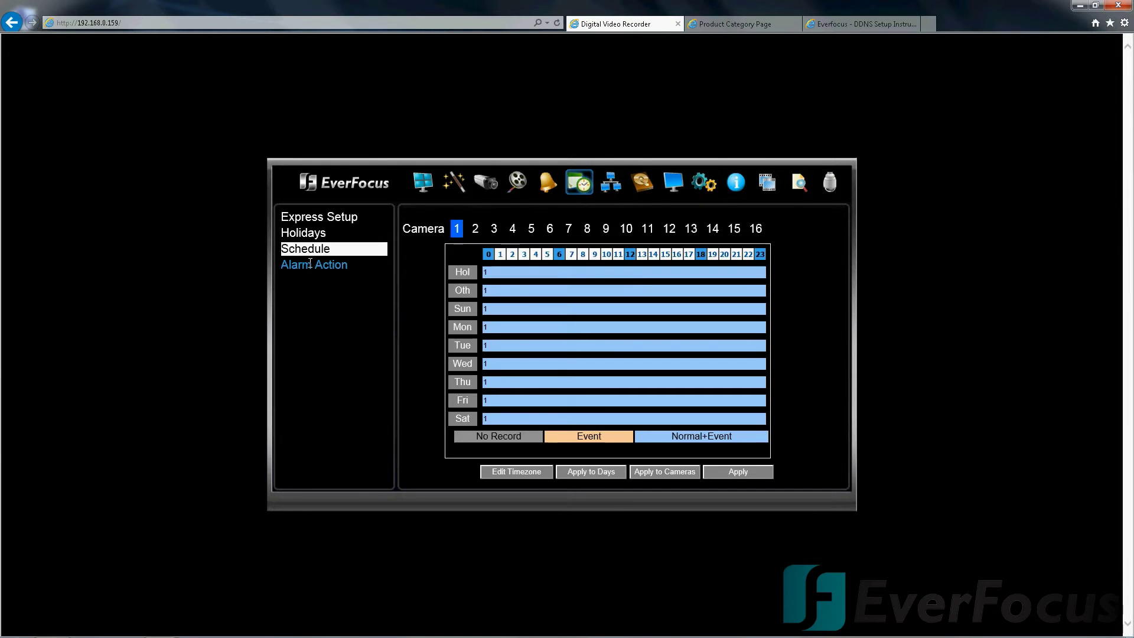
click(512, 229)
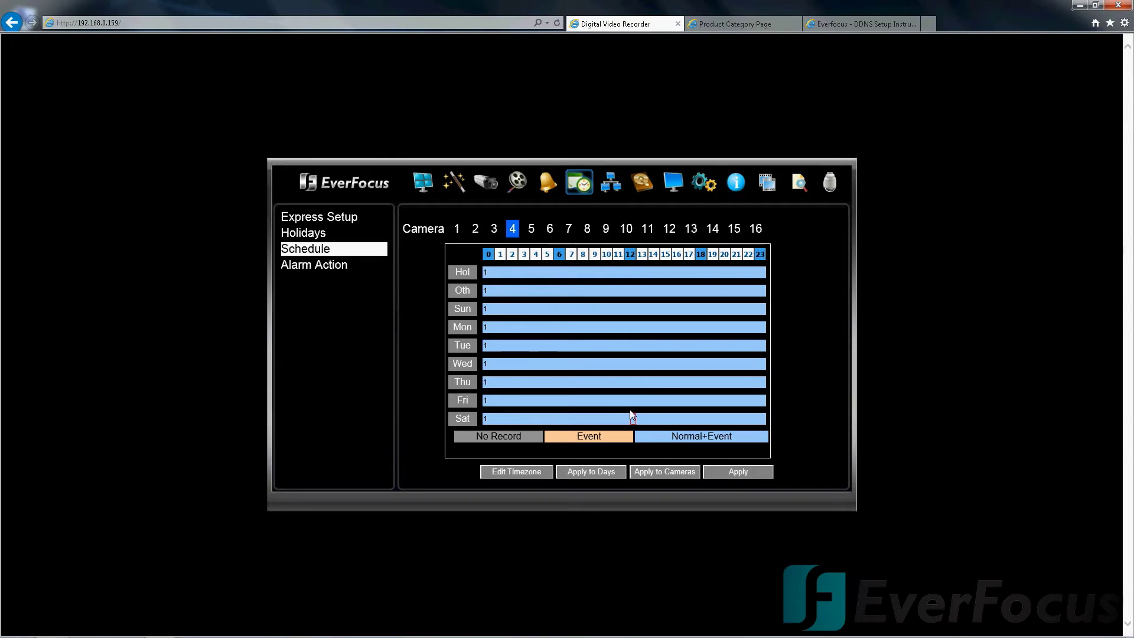
click(318, 265)
click(608, 185)
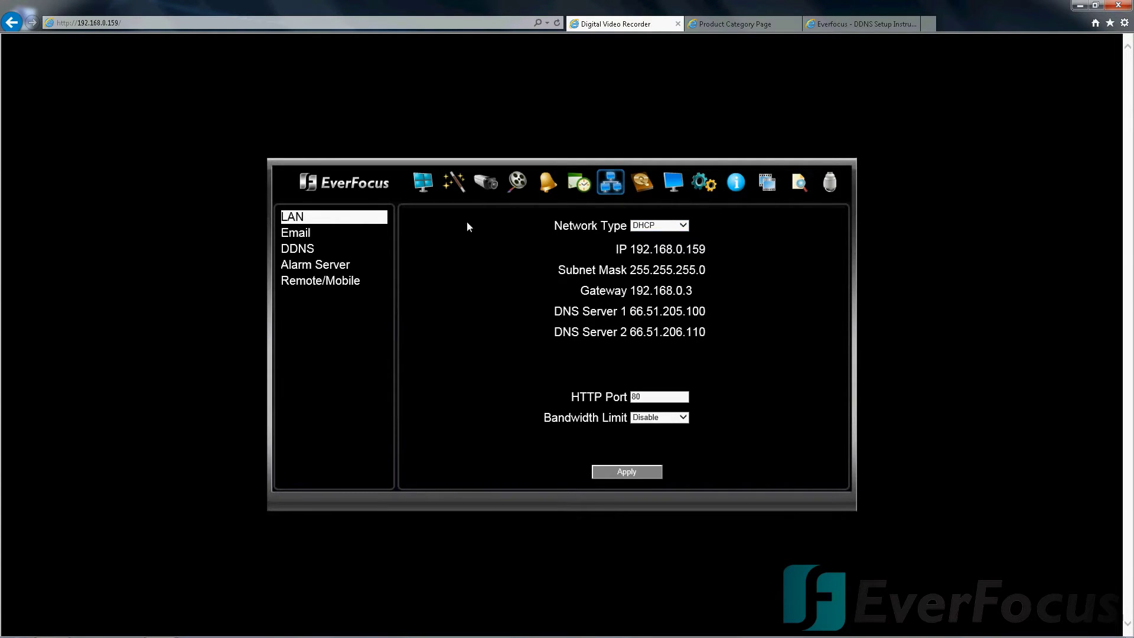
click(683, 226)
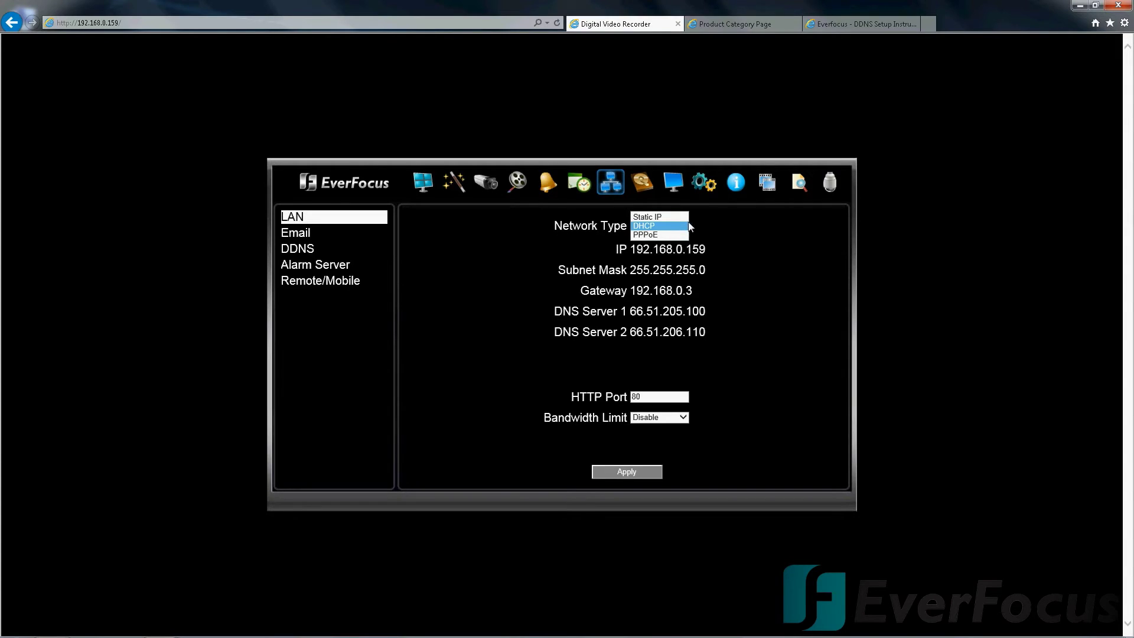
click(700, 223)
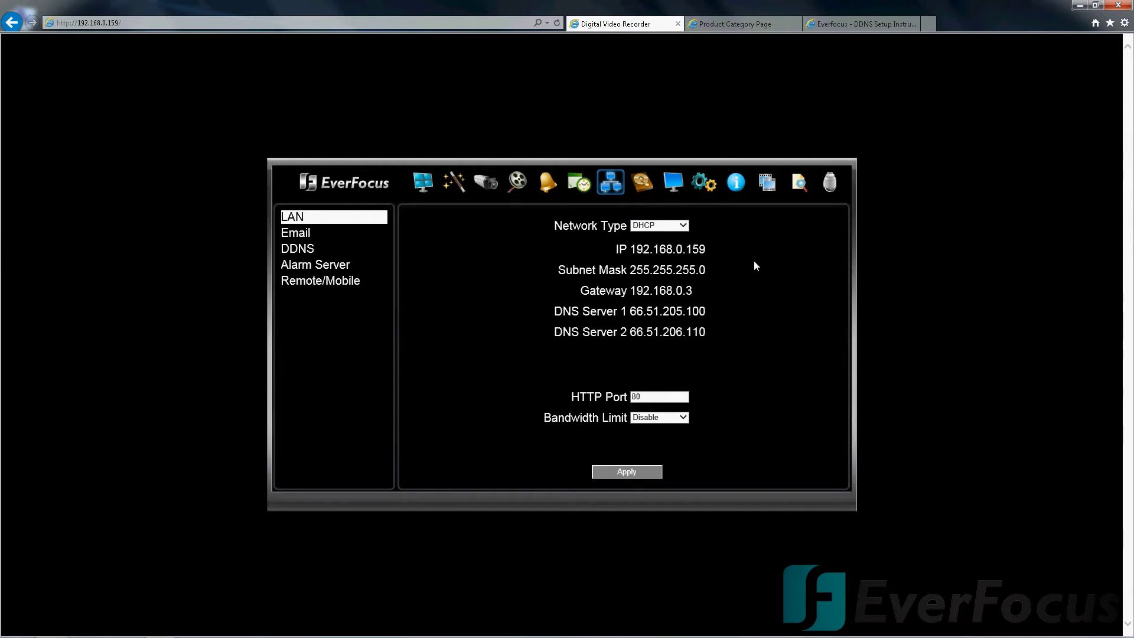
click(876, 28)
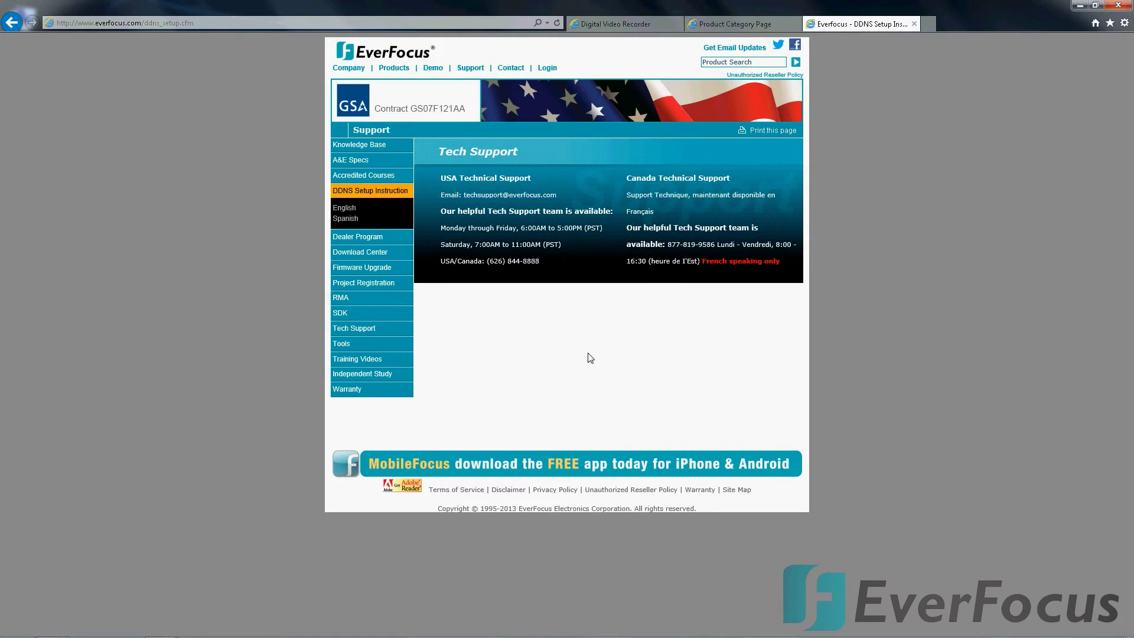
click(351, 210)
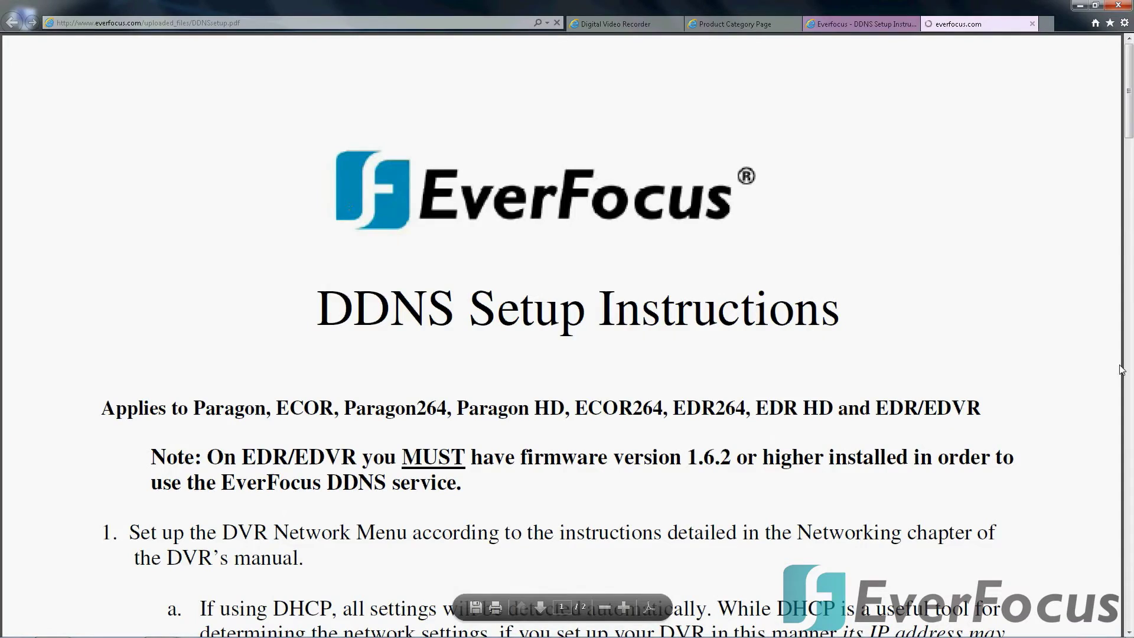
click(1128, 219)
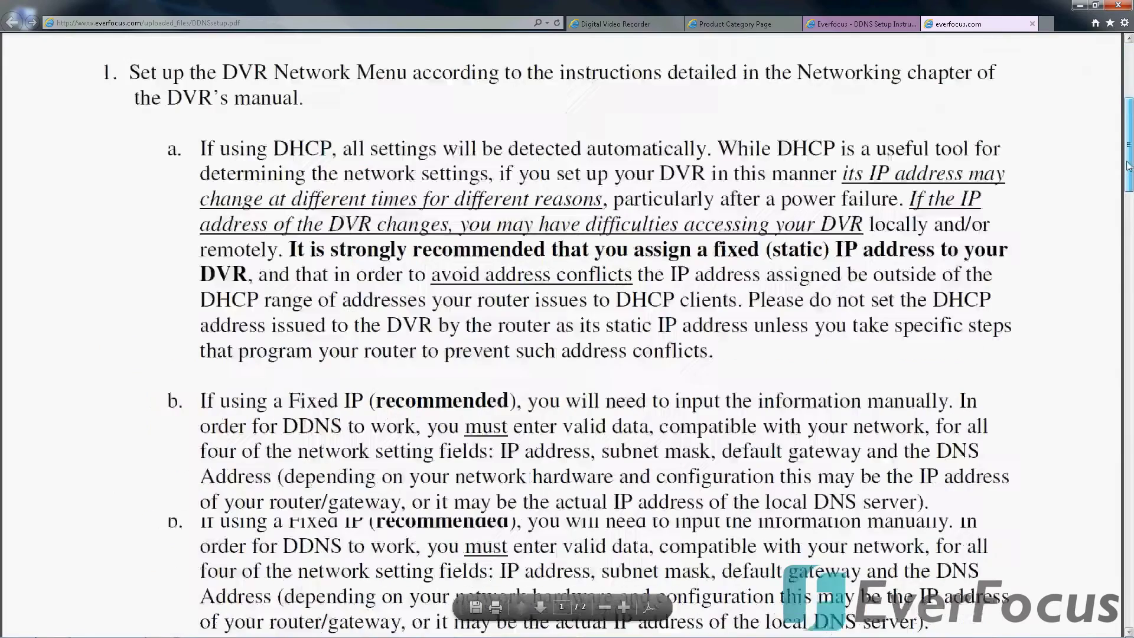
drag(1128, 217, 1129, 59)
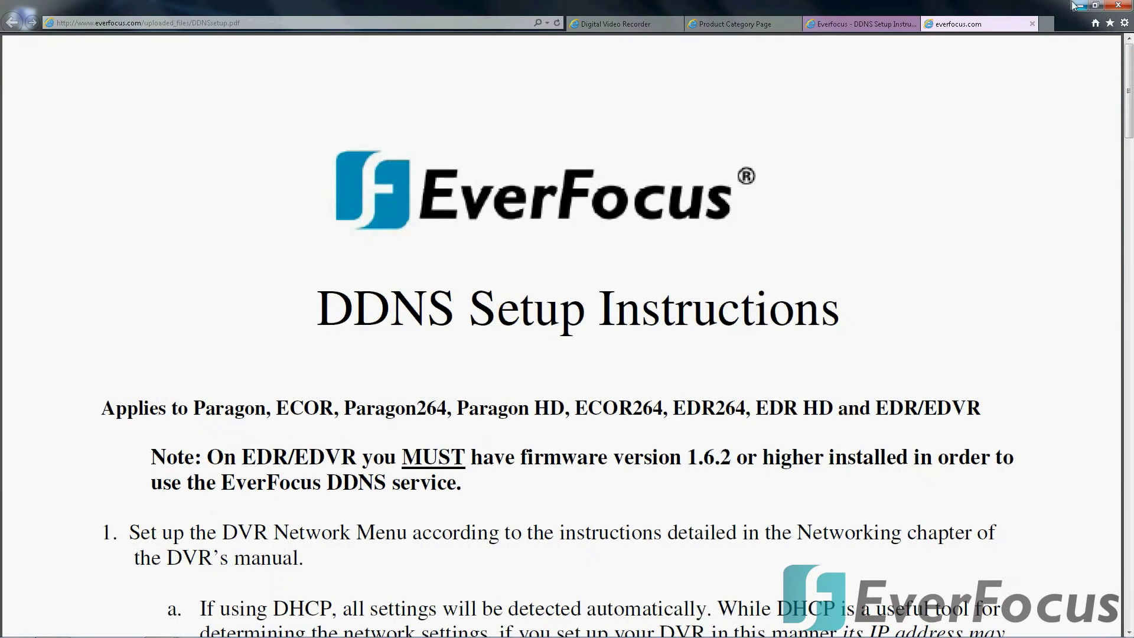
click(1032, 23)
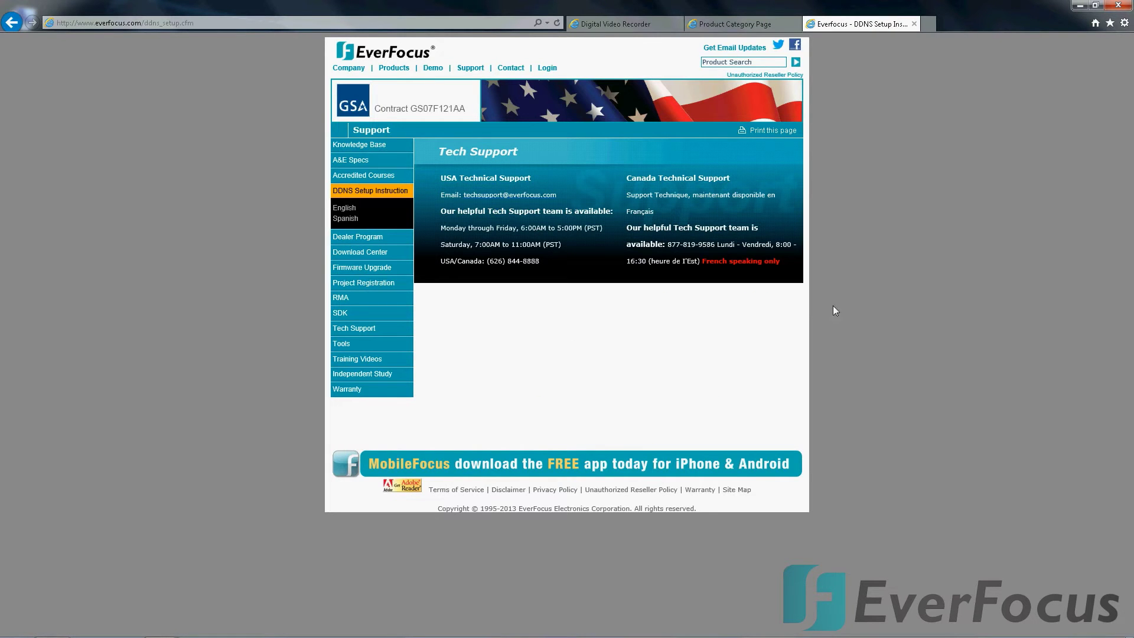
click(738, 25)
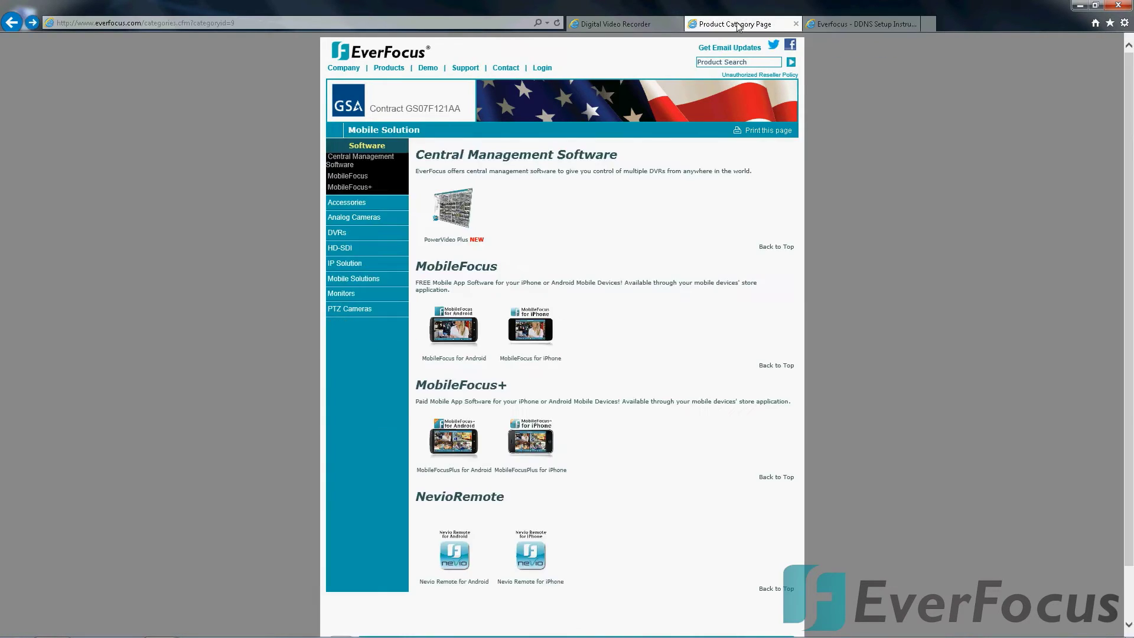
click(615, 24)
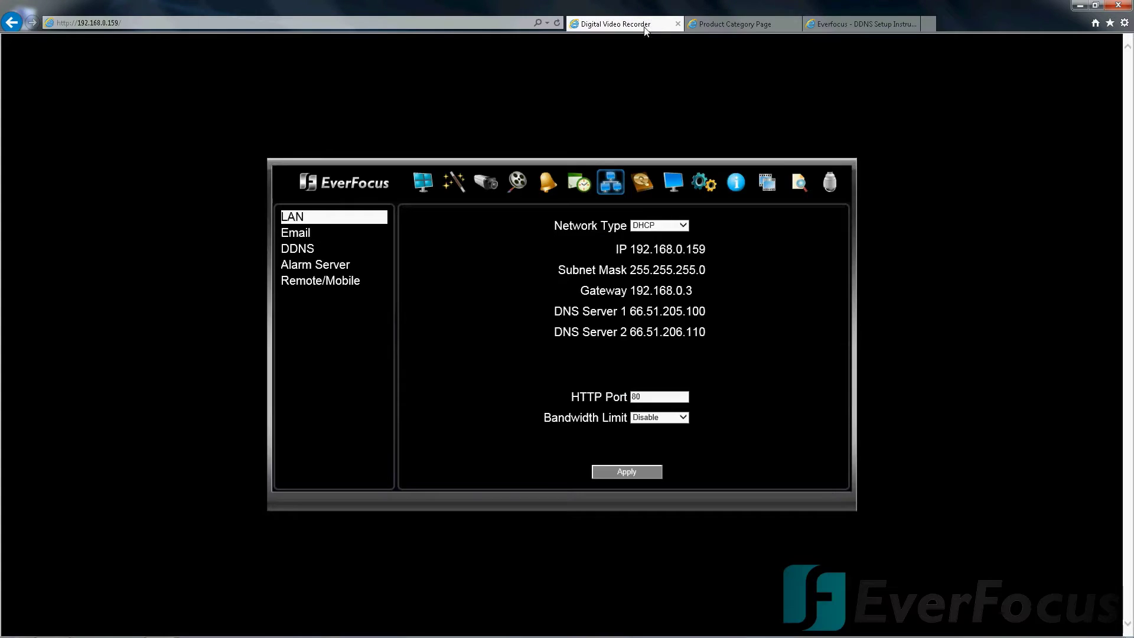
Check the email notification page, then try EverfocusDDNS and leave the DDNS service on Disable
click(295, 232)
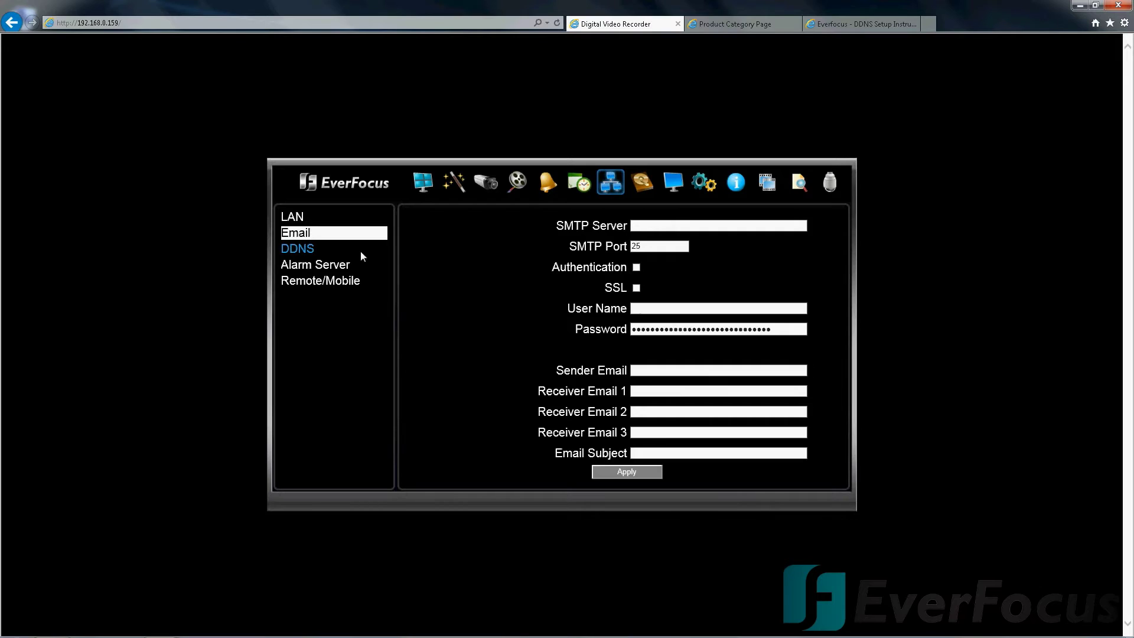
click(298, 248)
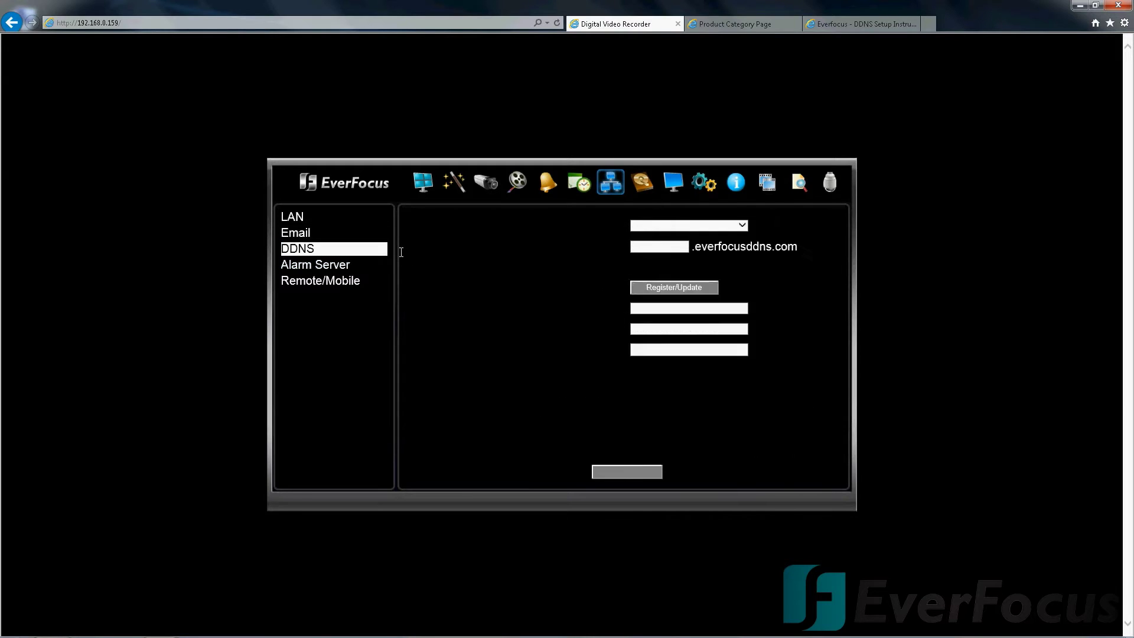
click(743, 227)
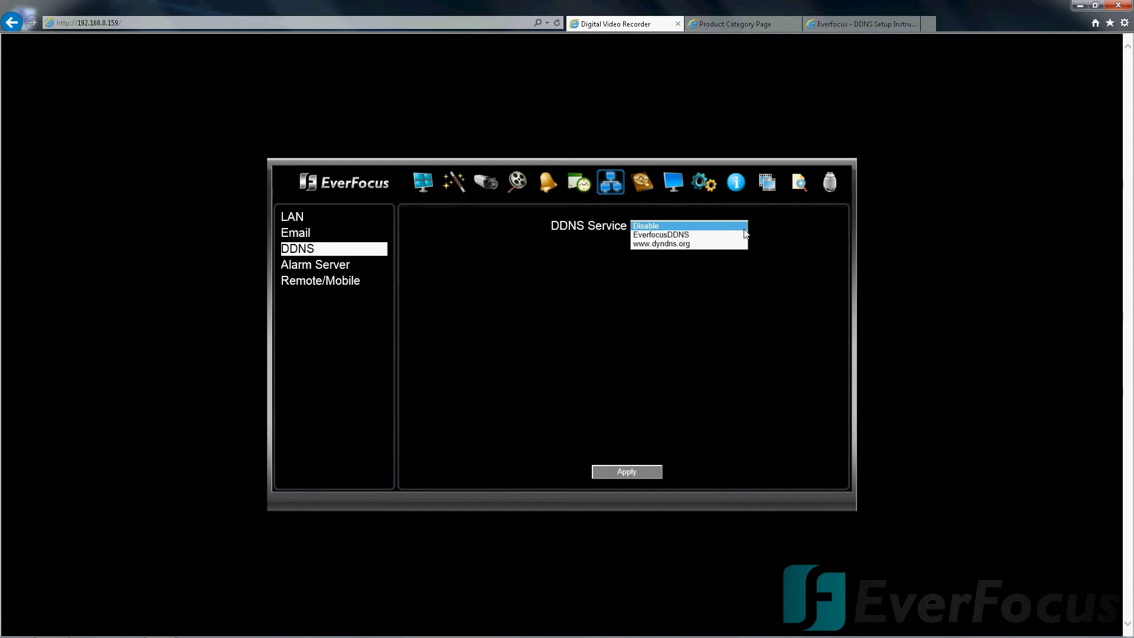
click(696, 234)
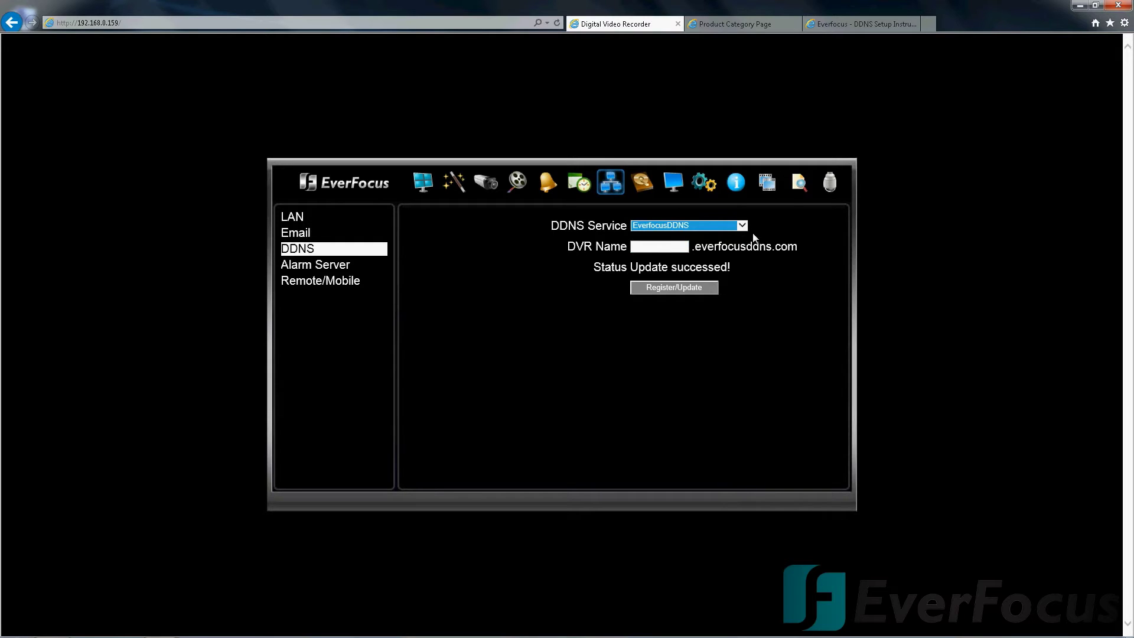
click(741, 226)
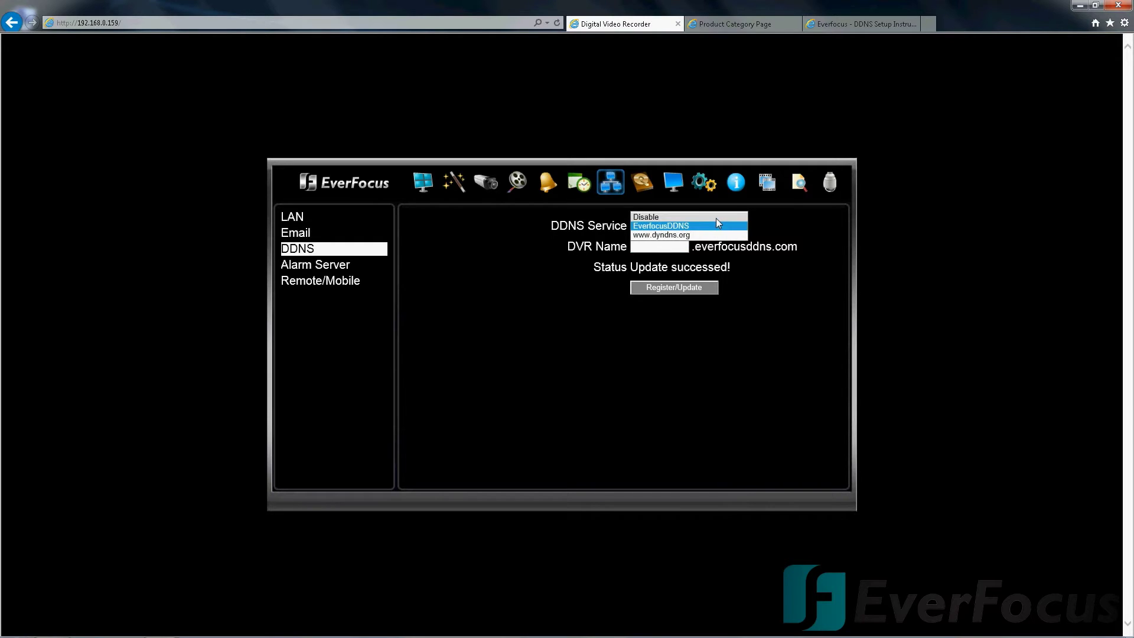
click(716, 217)
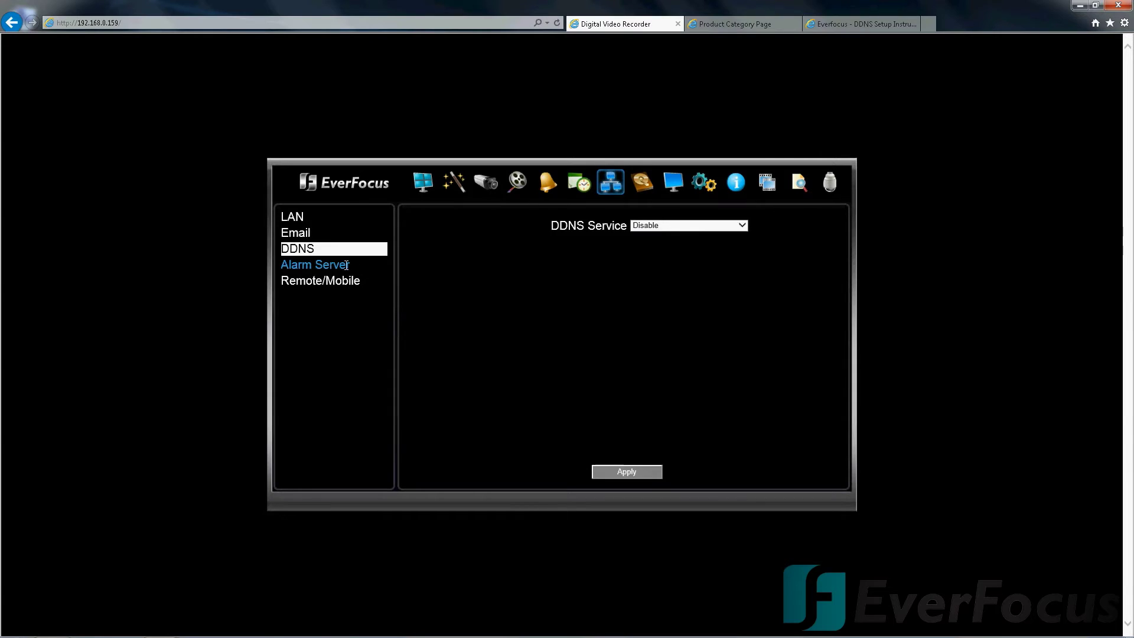
Review the Alarm Server, Remote/Mobile streaming, disk information and Lock/Format pages
click(347, 266)
click(345, 281)
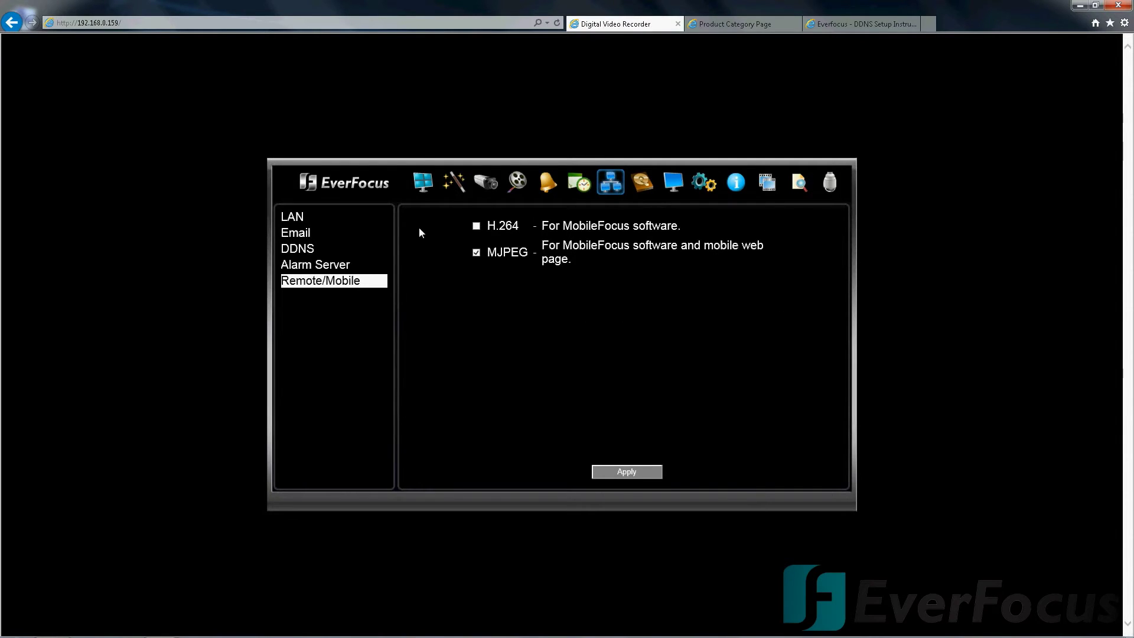
click(643, 184)
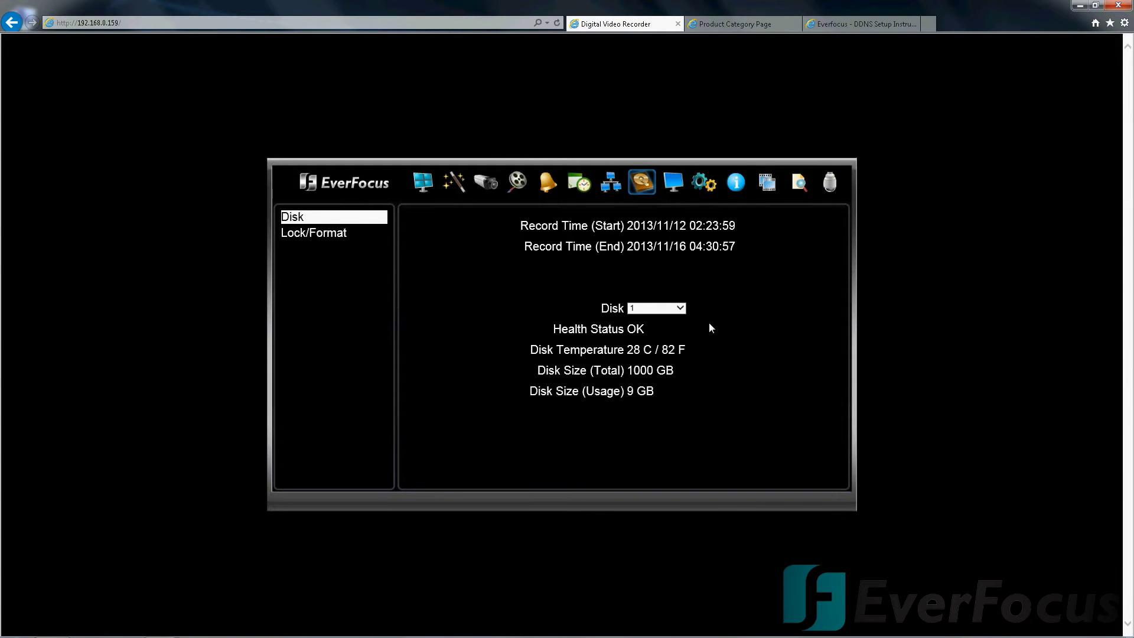
click(328, 232)
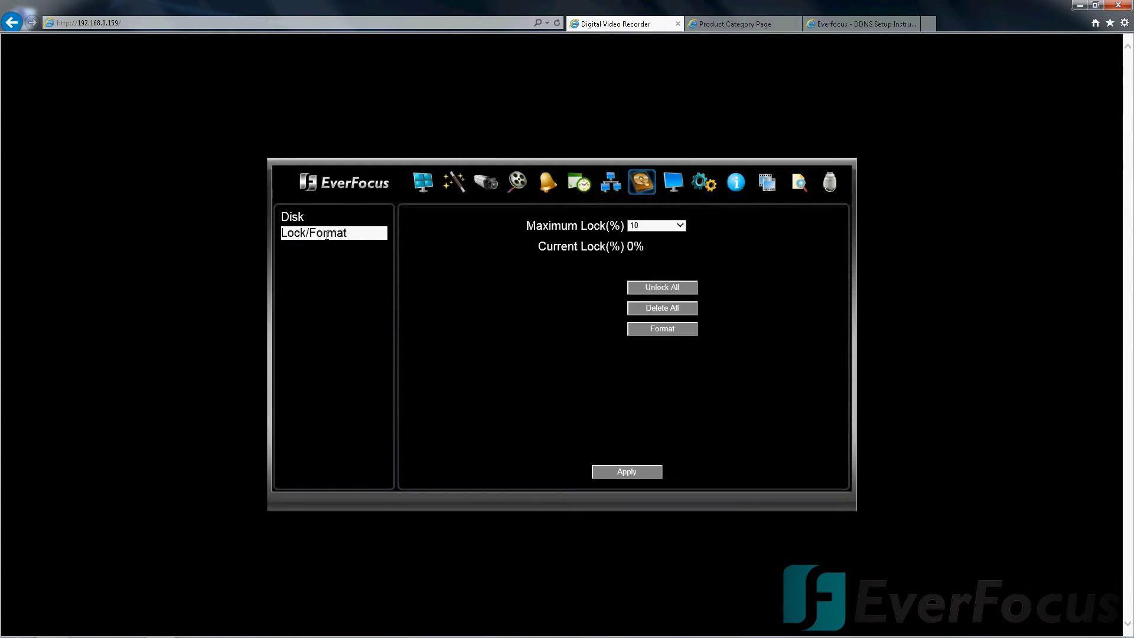
Review main and call monitor sequences and the OSD, keep aspect ratio WD1, then view date/time
click(678, 188)
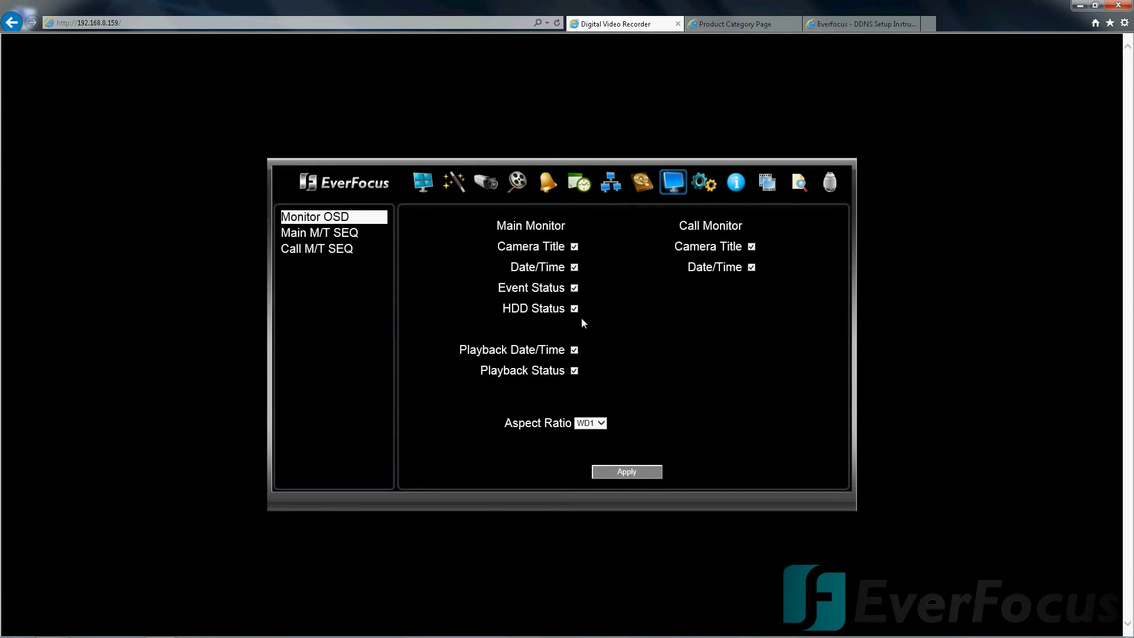
click(326, 233)
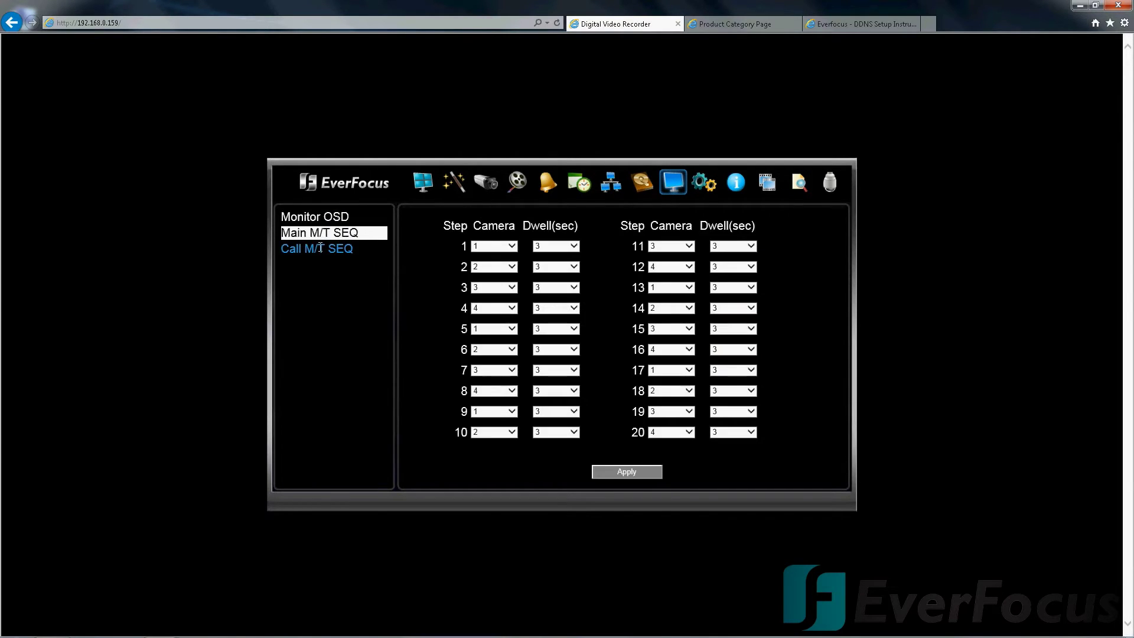
click(319, 248)
click(314, 217)
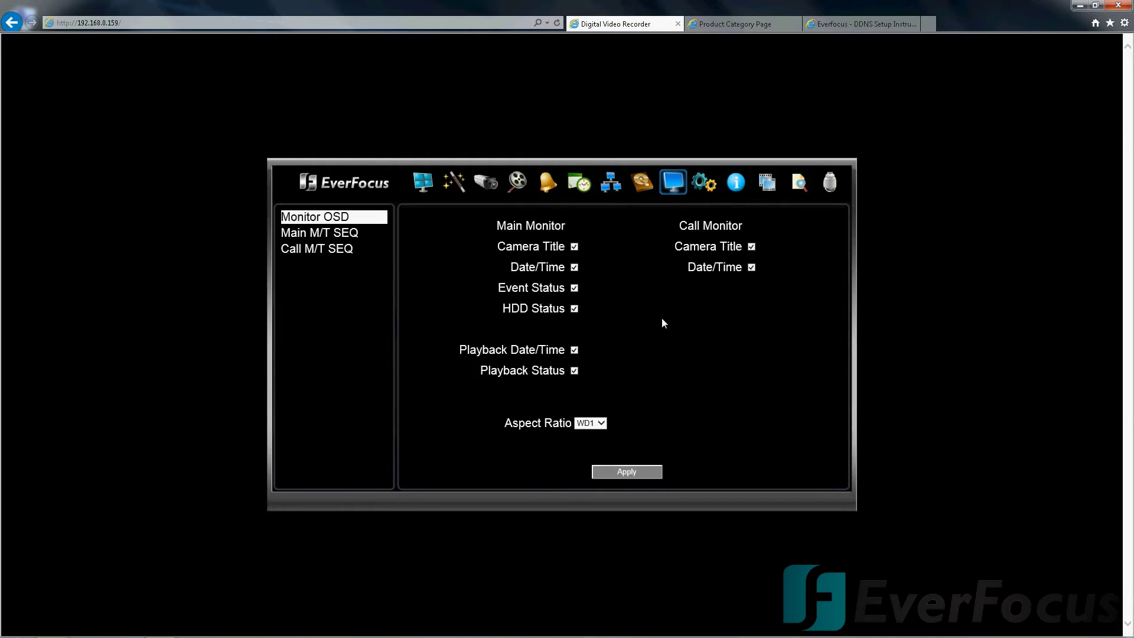
click(601, 424)
click(601, 424)
click(696, 186)
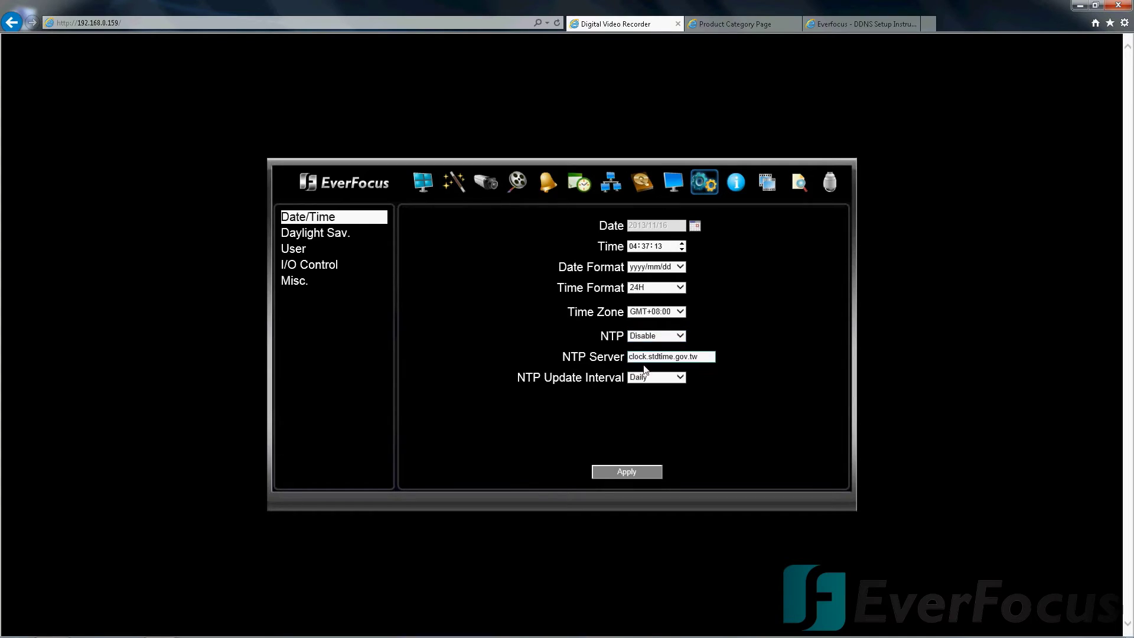
Look over the daylight saving and user account pages, selecting the administrator account
click(293, 231)
click(293, 248)
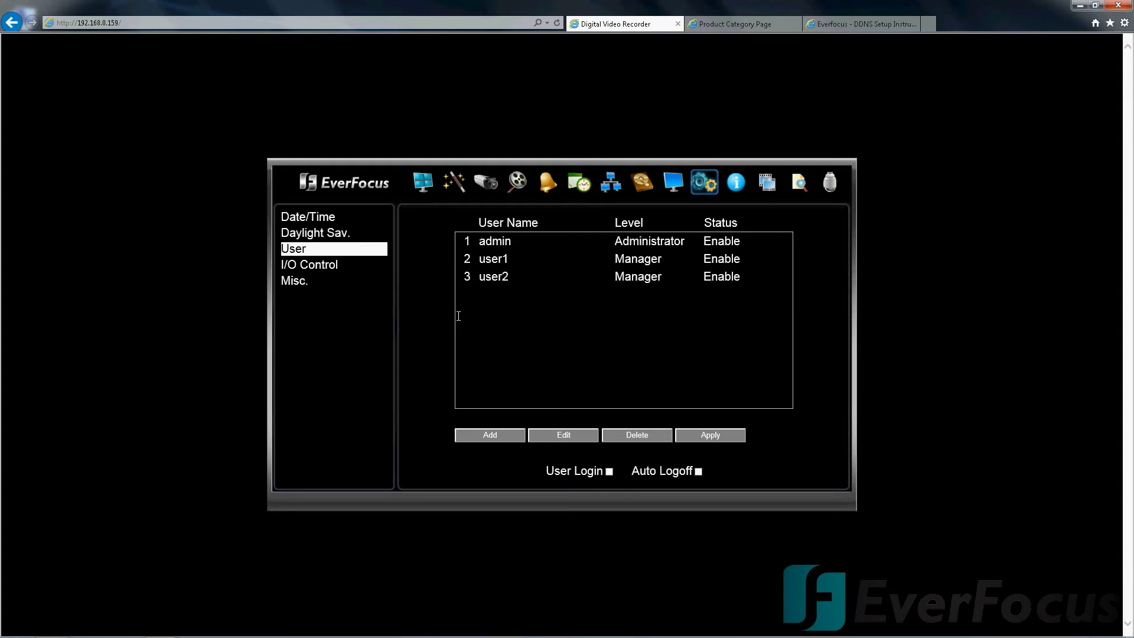
click(330, 263)
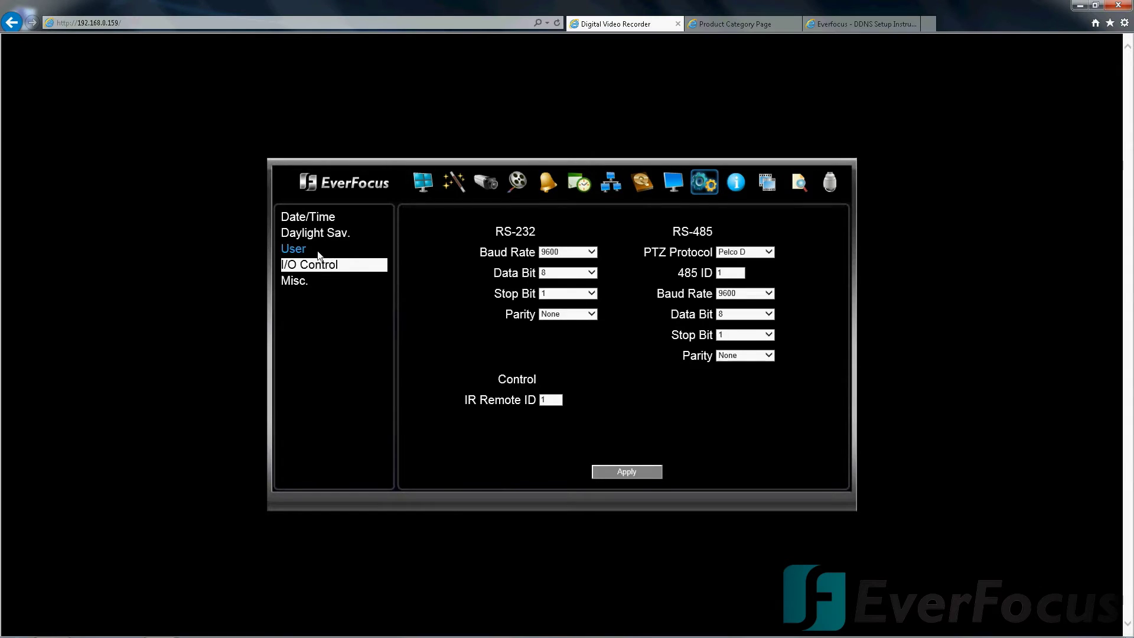
click(319, 250)
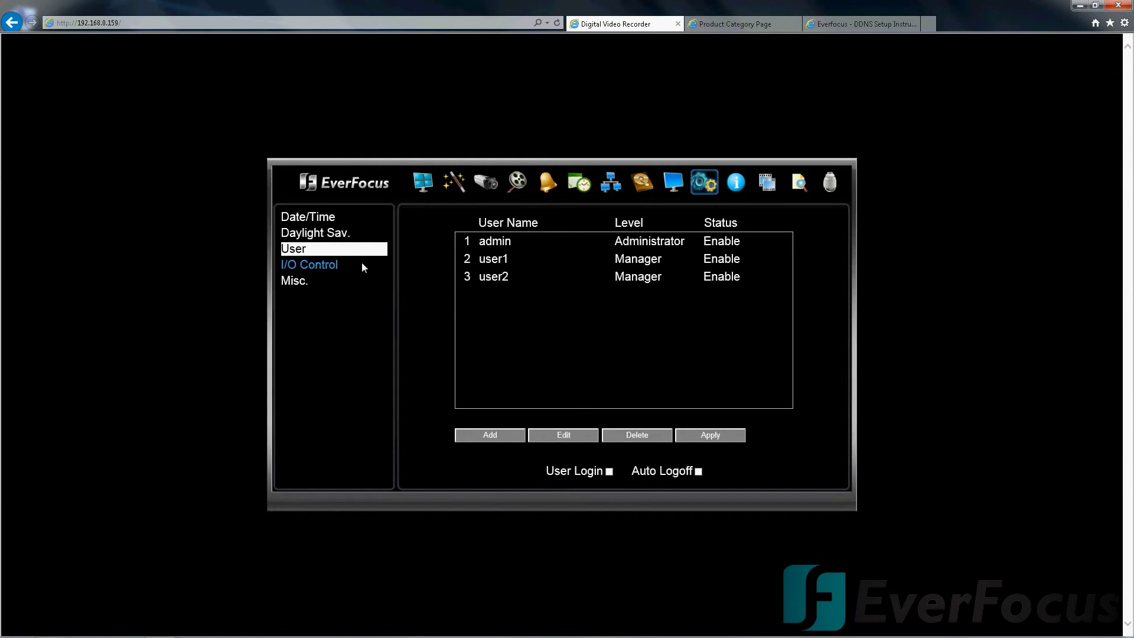
click(466, 259)
click(505, 242)
click(524, 277)
click(483, 244)
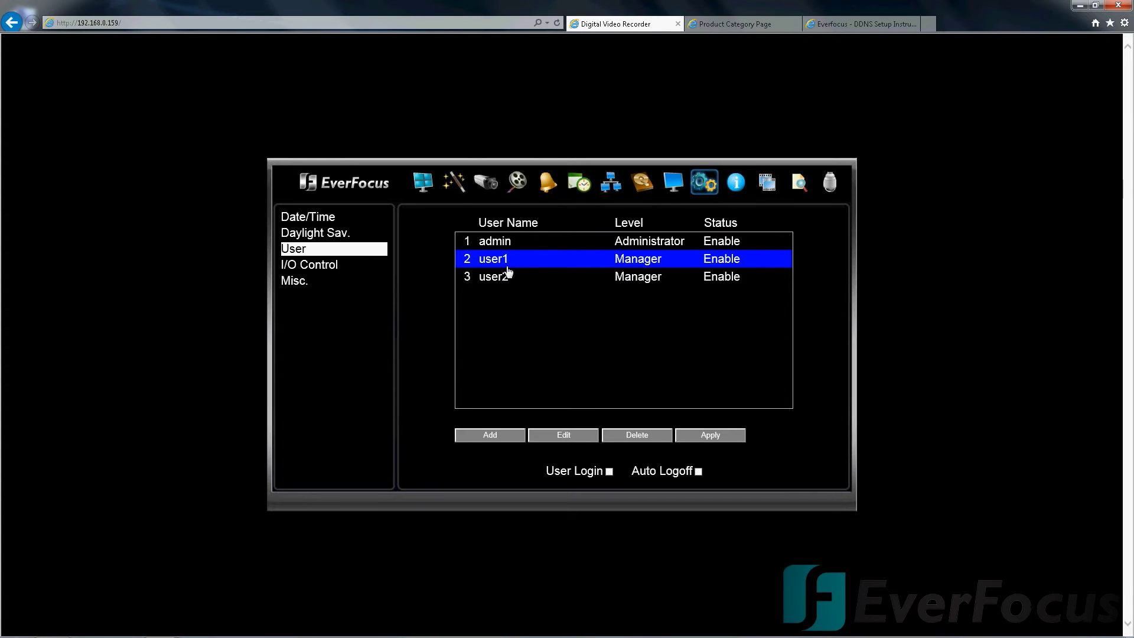
Keep the I/O Control PTZ protocol at Pelco D, view Misc., and open PTZ control
click(323, 265)
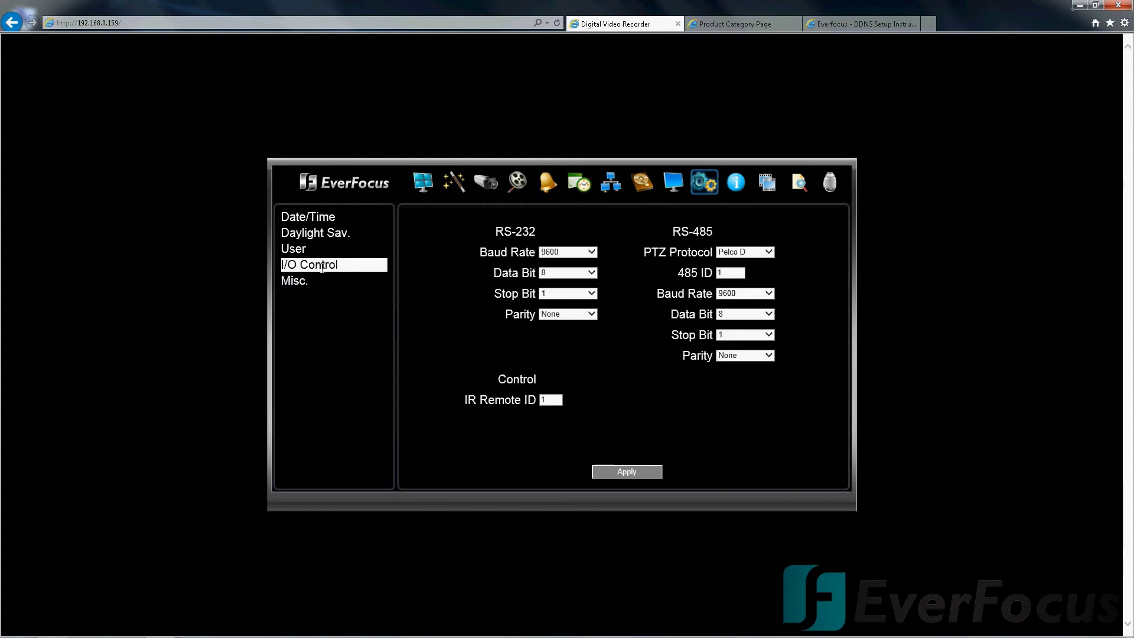
click(769, 253)
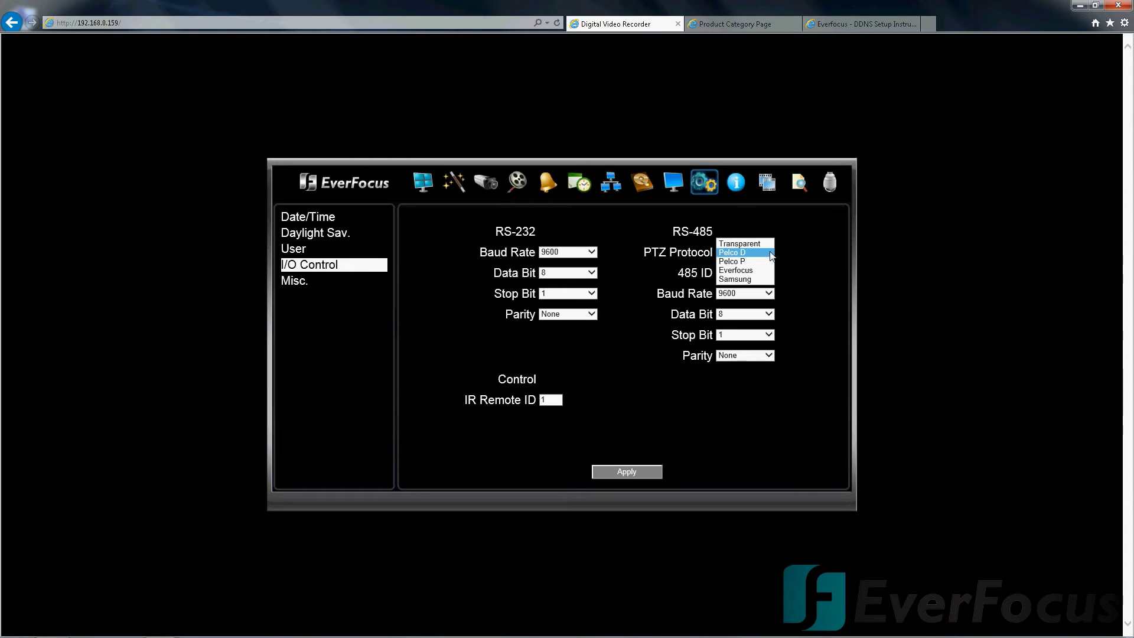
click(768, 253)
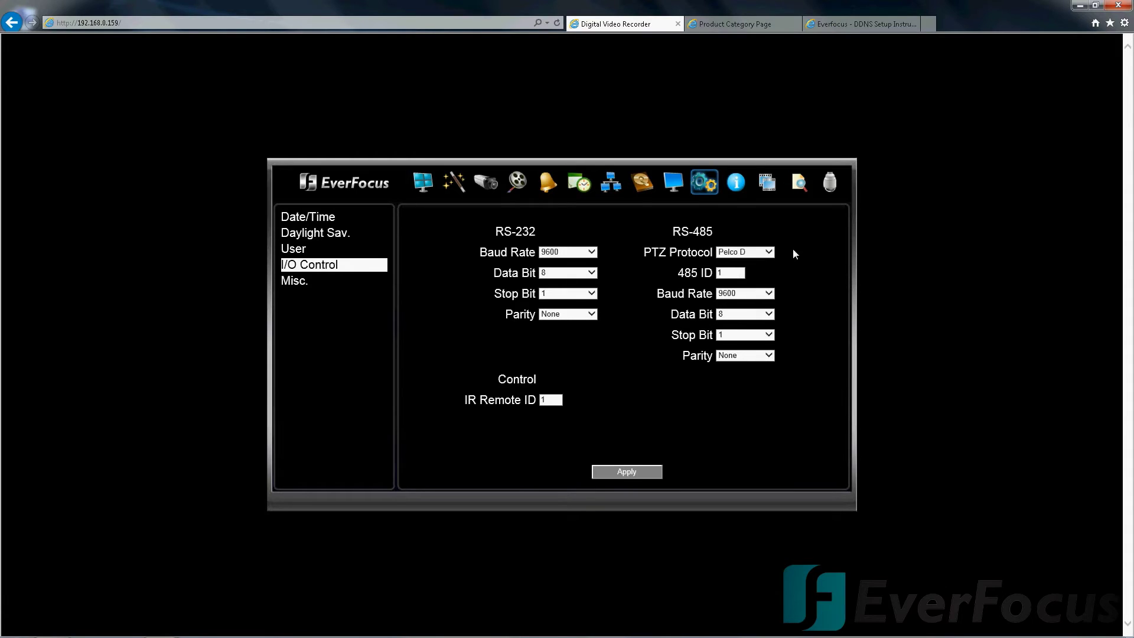
click(333, 280)
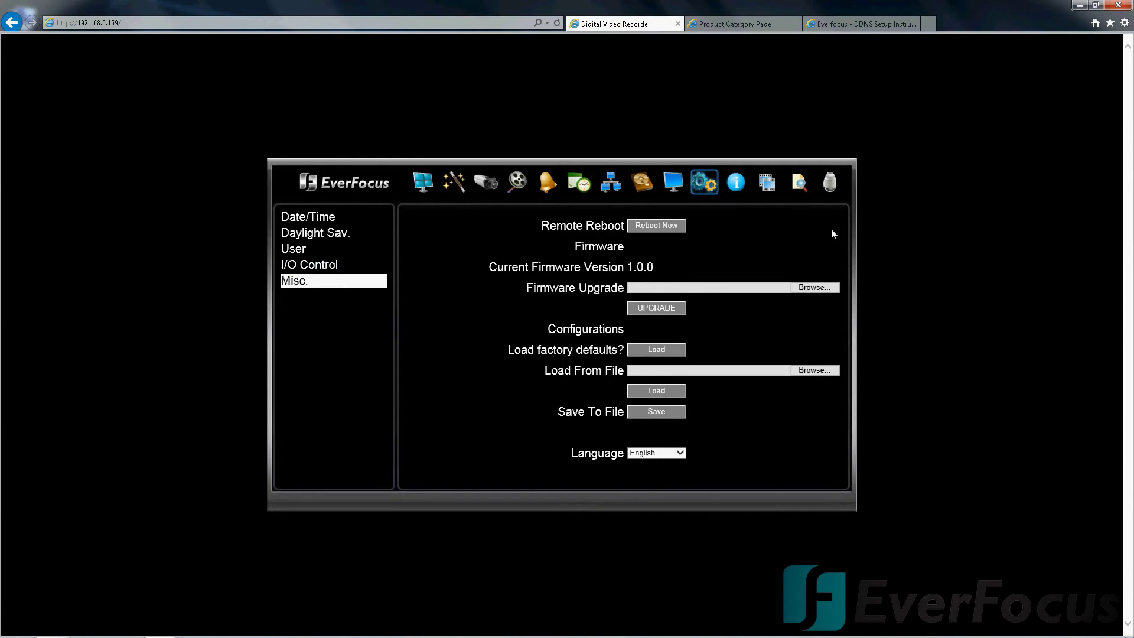
click(832, 184)
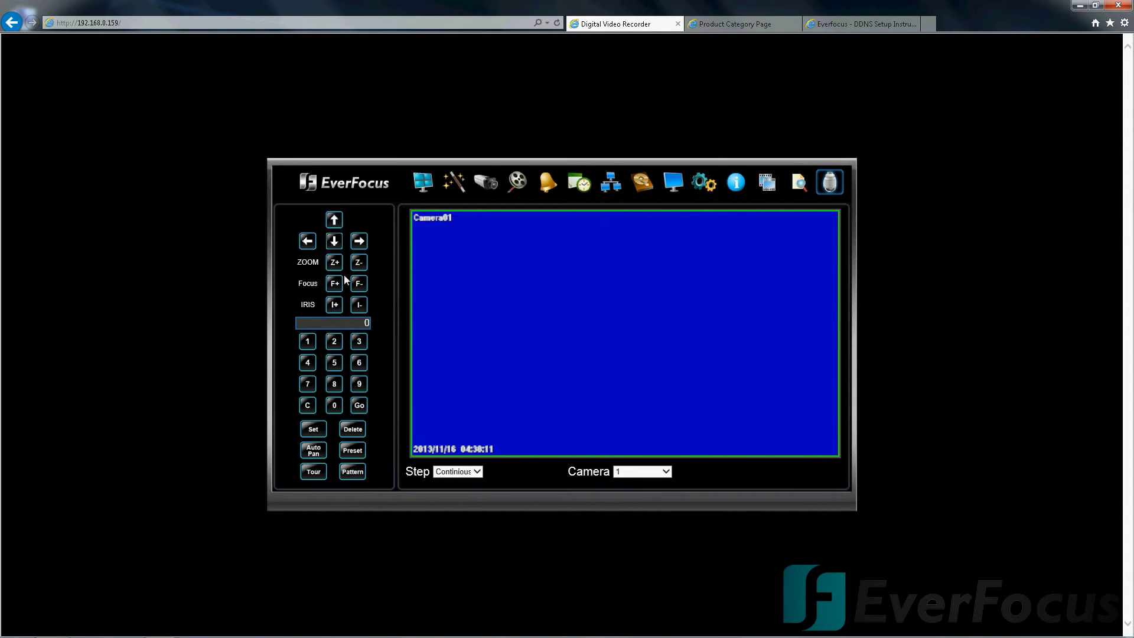
Enter 6 on the PTZ keypad and send Camera01 to that preset
click(359, 363)
click(359, 407)
In Standard Copy, untick cameras 1, 2 and 3 and keep Video as the copy data type
click(770, 191)
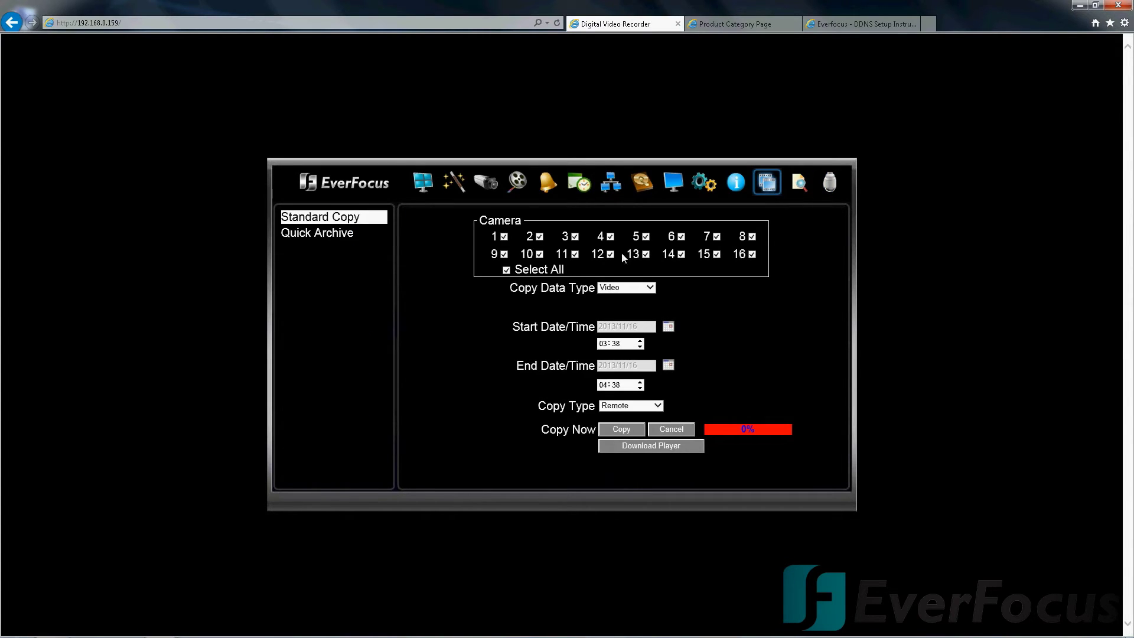
click(503, 236)
click(539, 236)
click(575, 237)
click(649, 290)
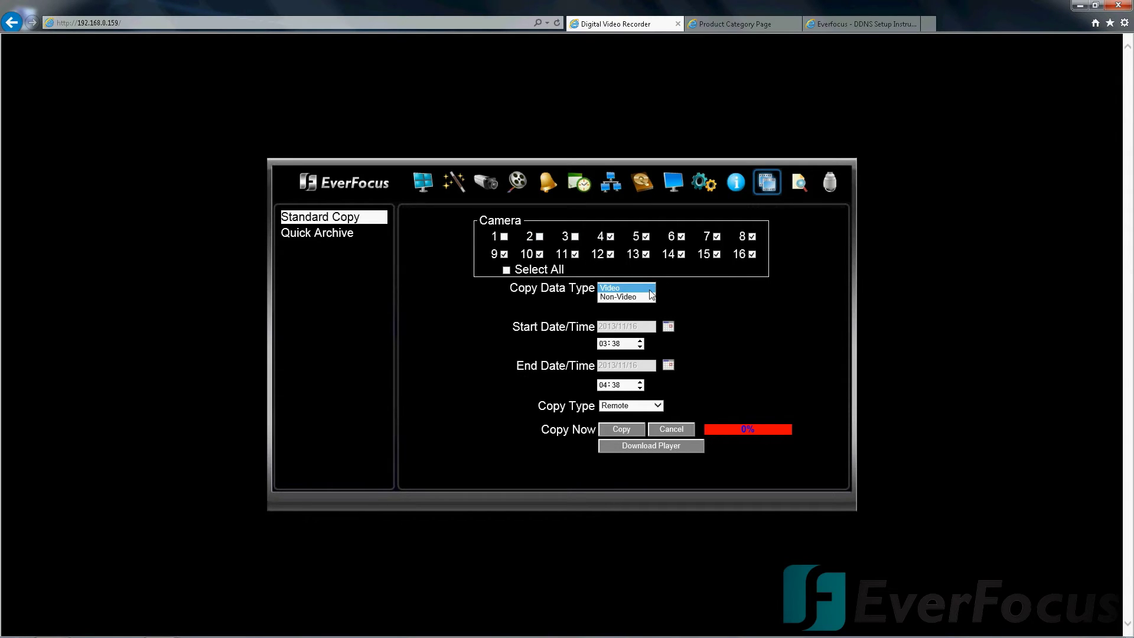
click(649, 290)
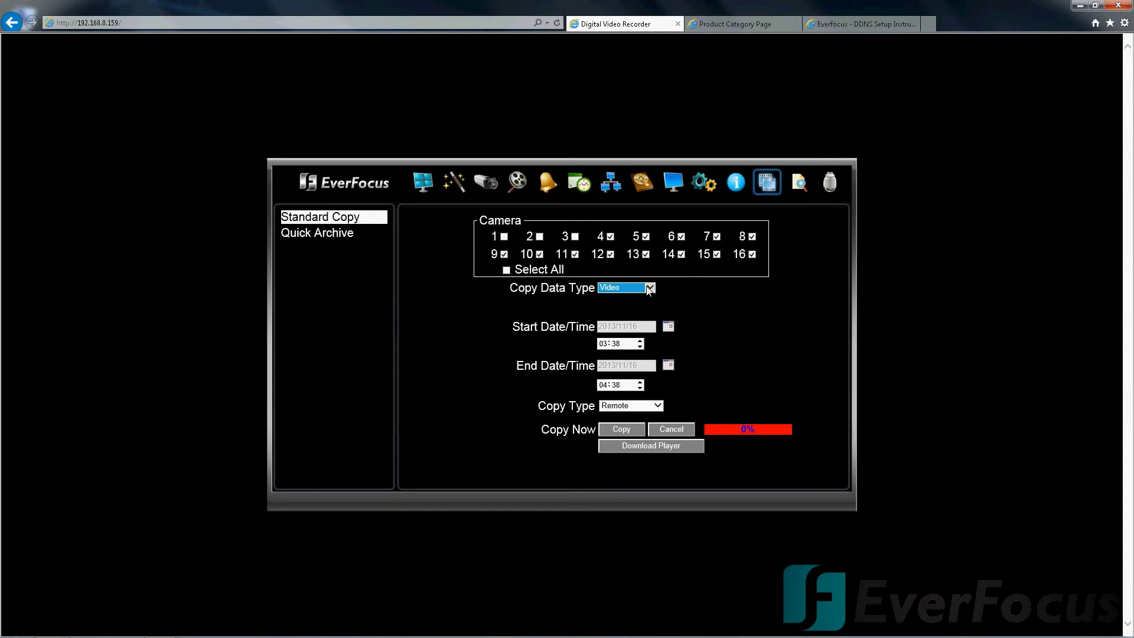
click(649, 289)
click(649, 290)
click(338, 235)
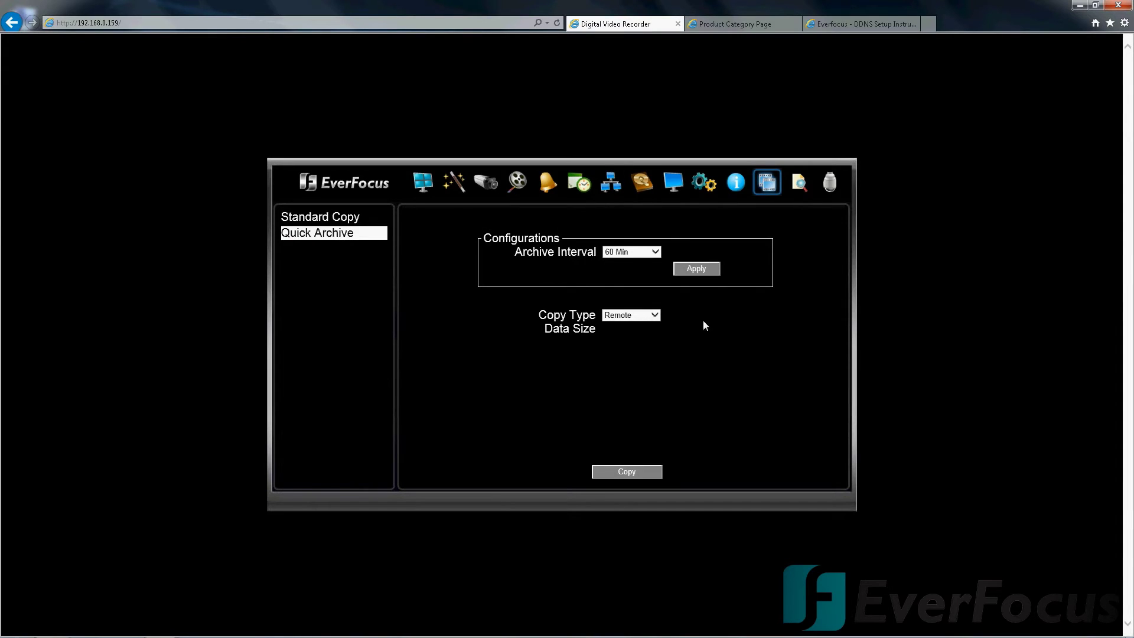
Set the quick archive interval to 10 Min with copy type Copy at DVR, and apply it
click(656, 252)
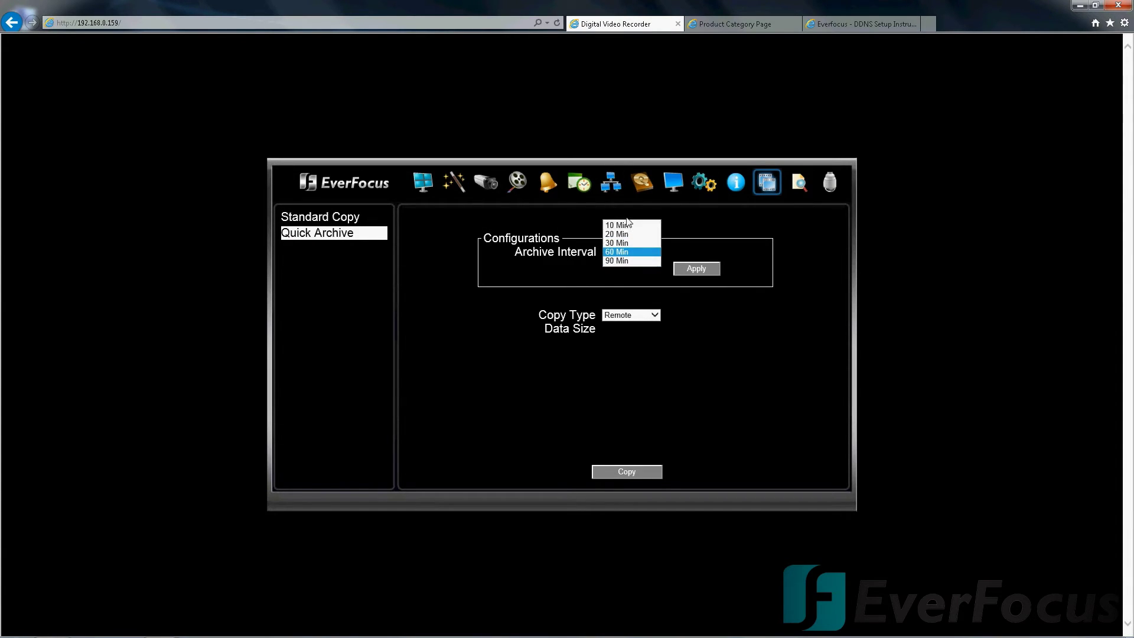
click(627, 252)
click(750, 325)
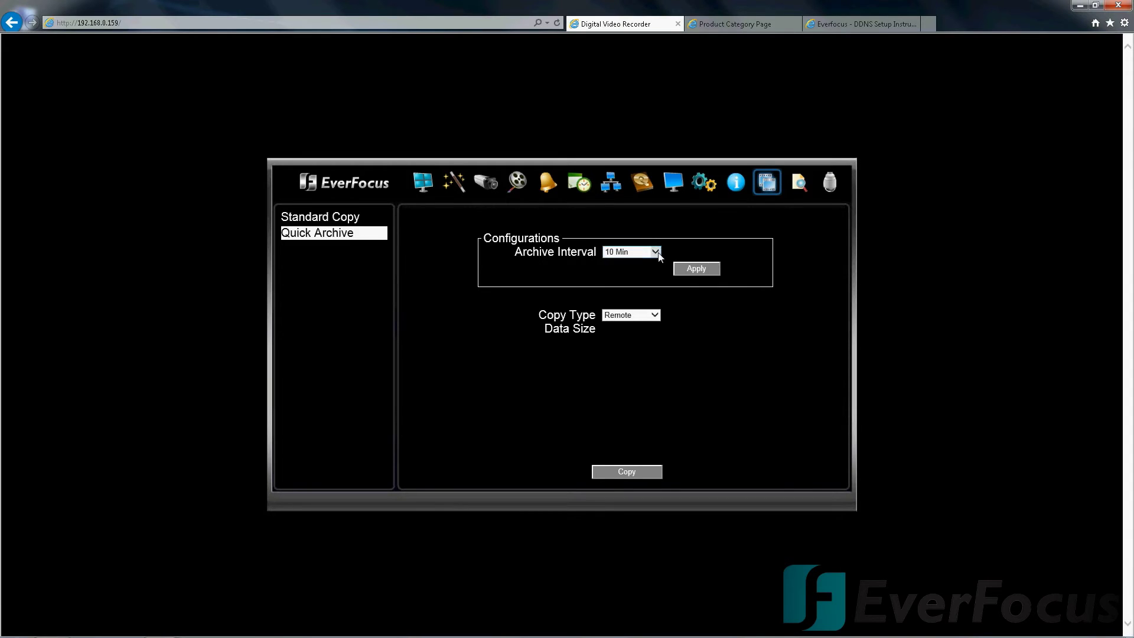
click(654, 314)
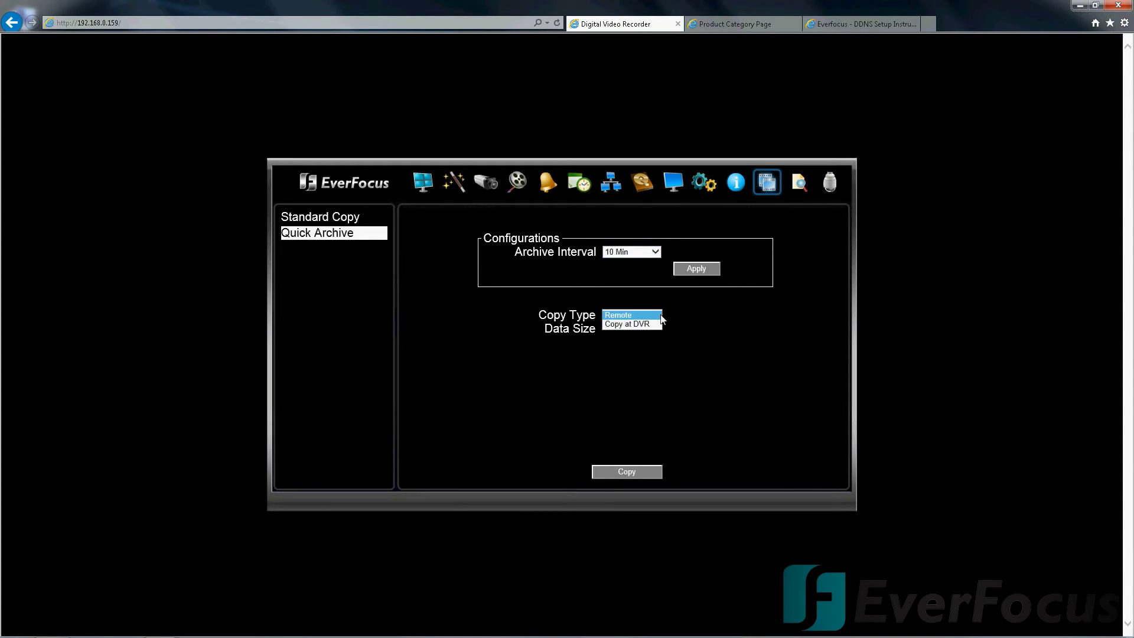
click(625, 325)
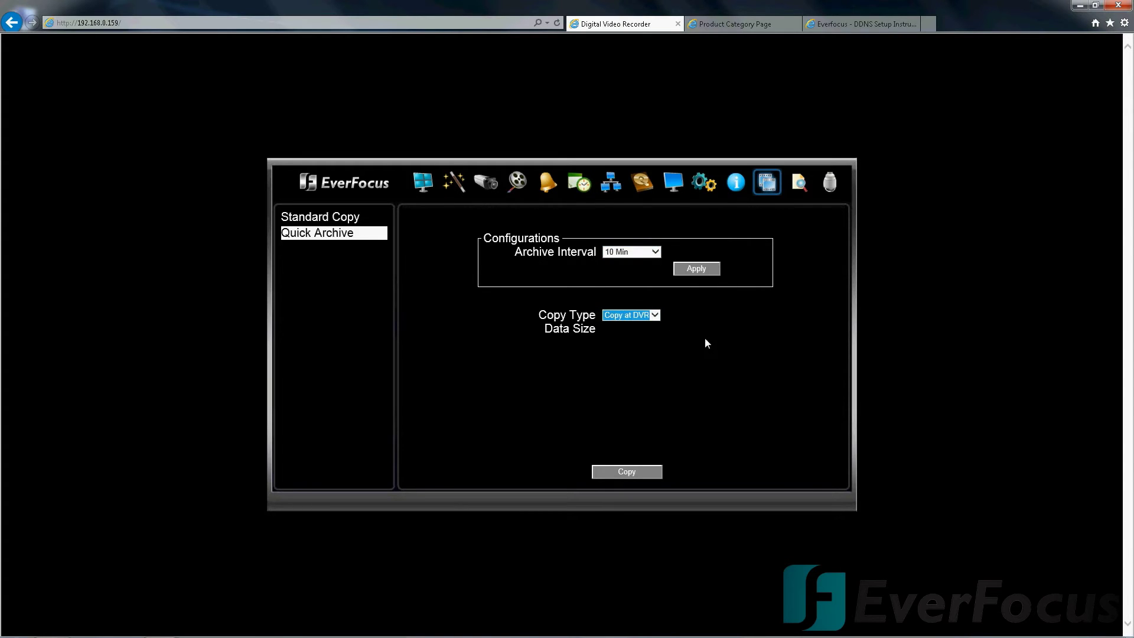
click(696, 270)
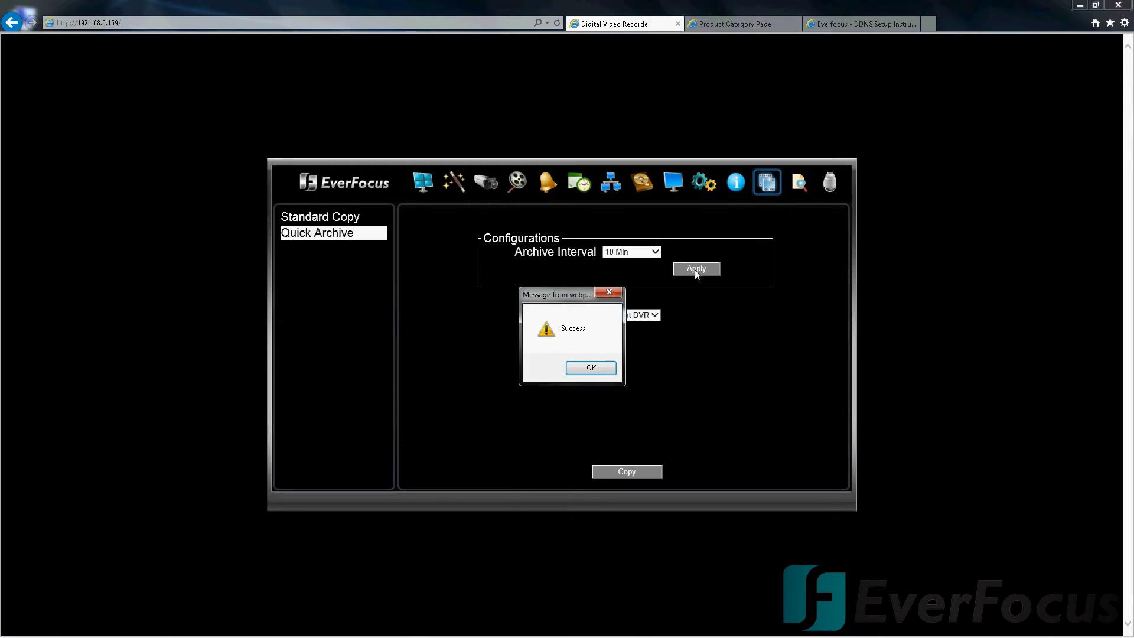
click(590, 369)
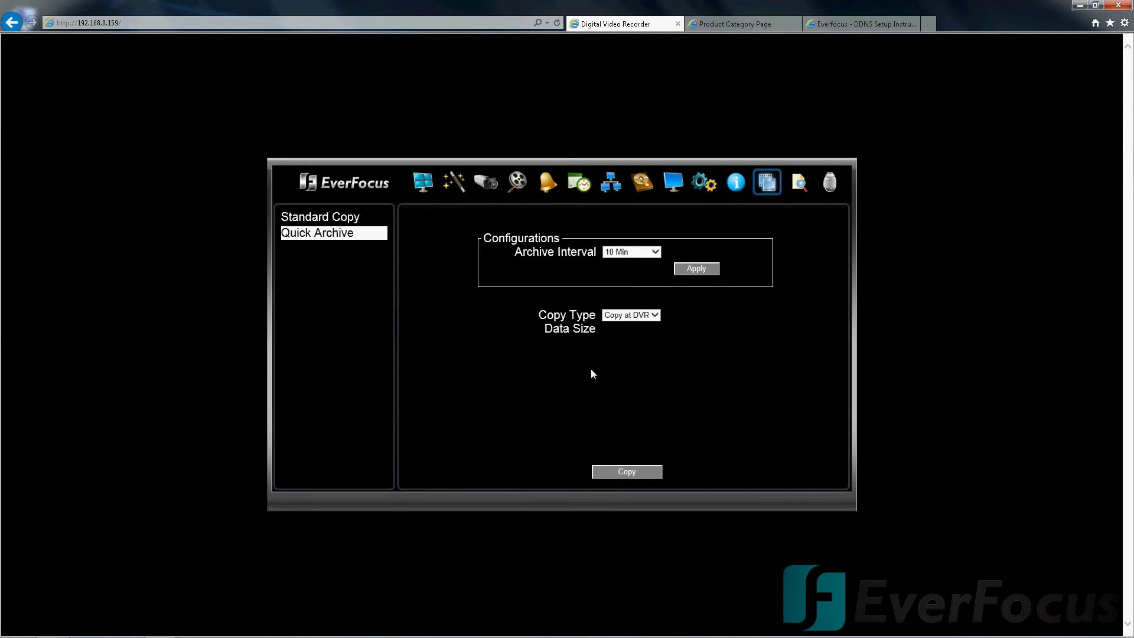
Copy the latest 10-minute, 67 MB archive clip to USB, then switch to the product category tab
click(618, 472)
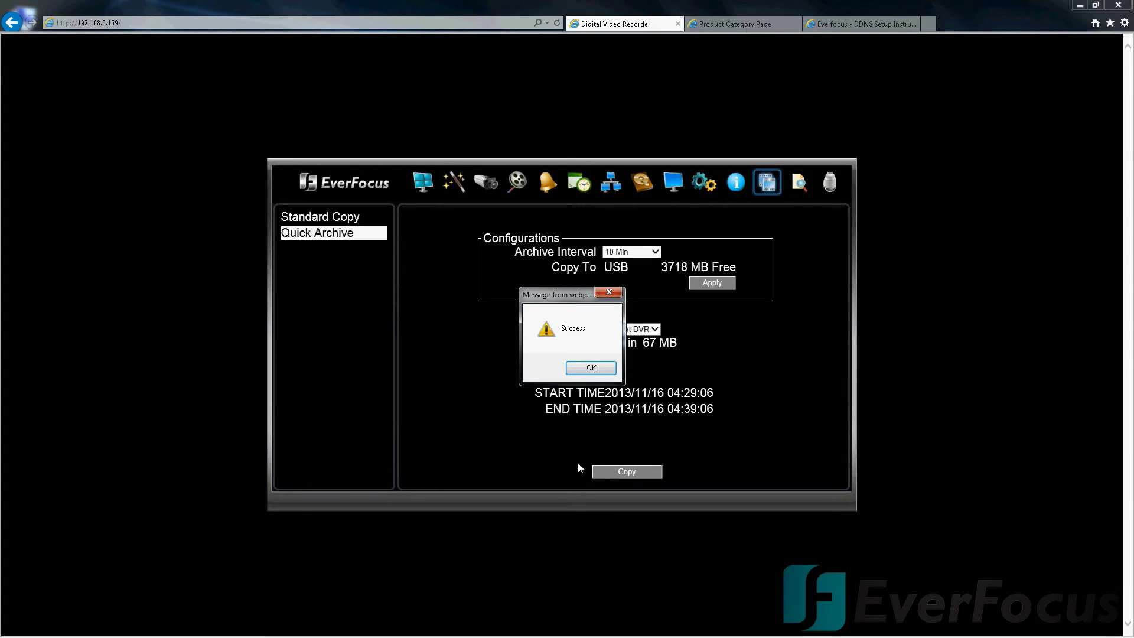
click(593, 367)
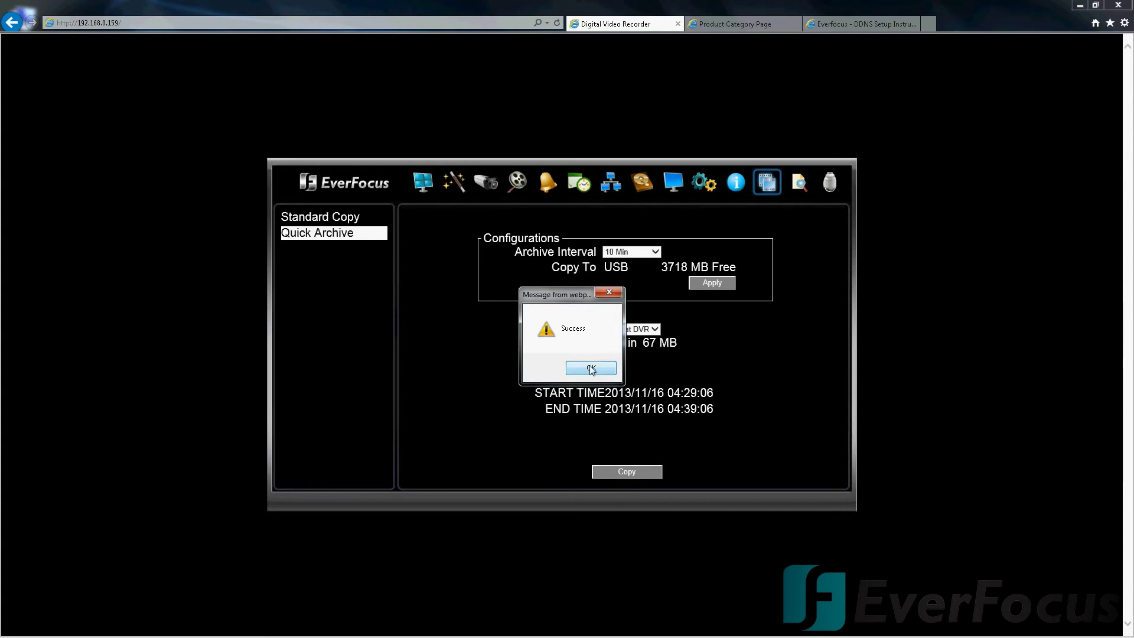
click(762, 21)
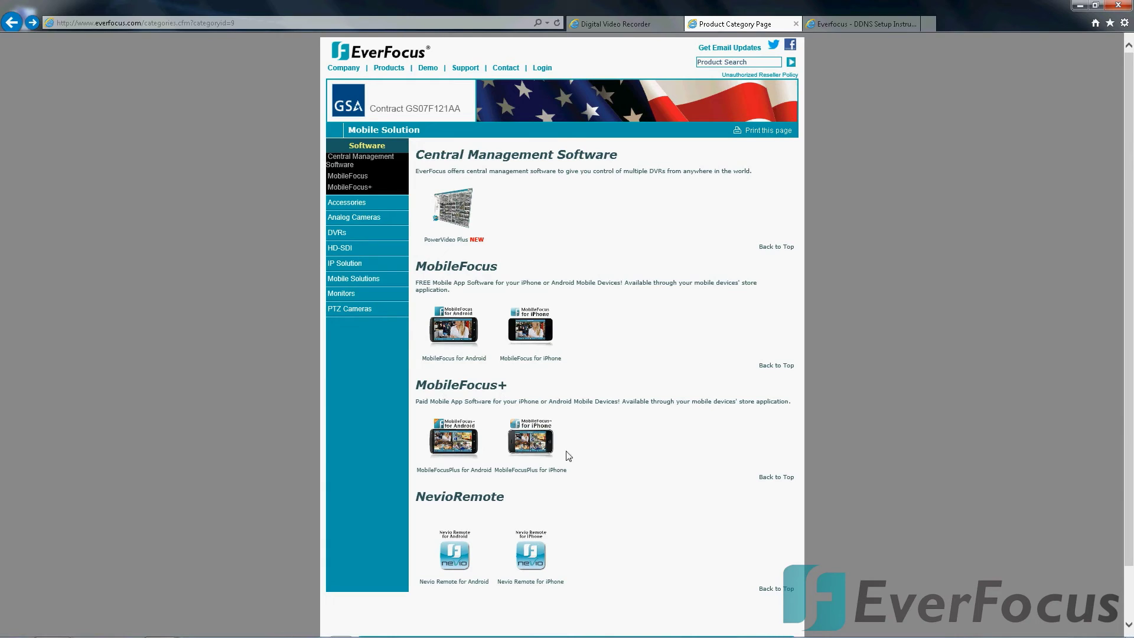
Open PowerVideo Plus and compare its features and specs, including 20 DVRs supported
click(465, 222)
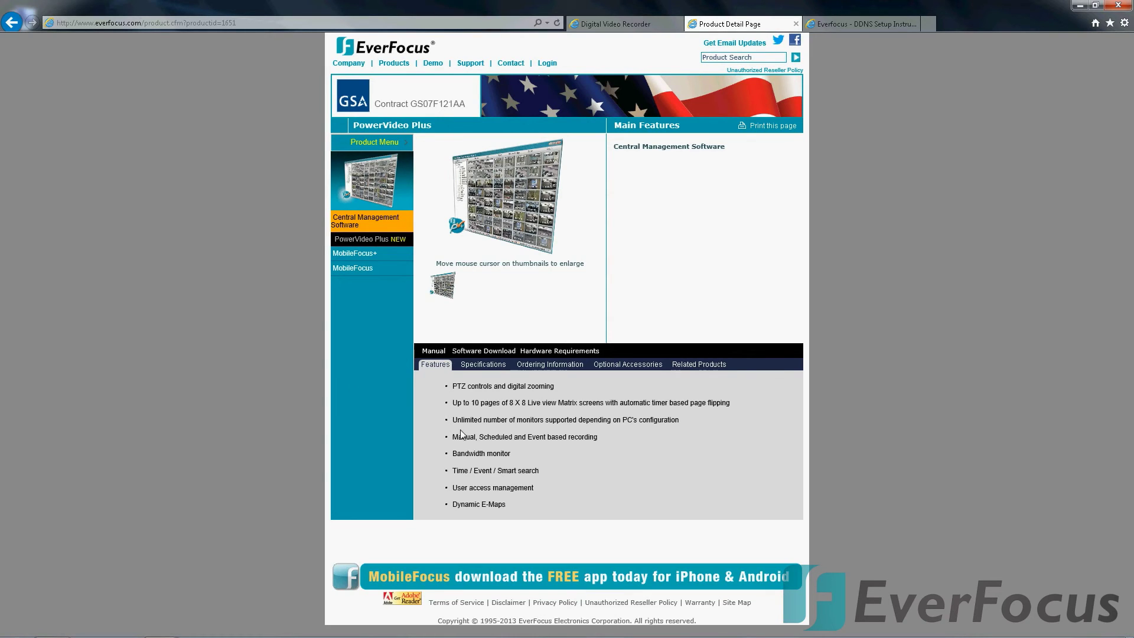
click(486, 366)
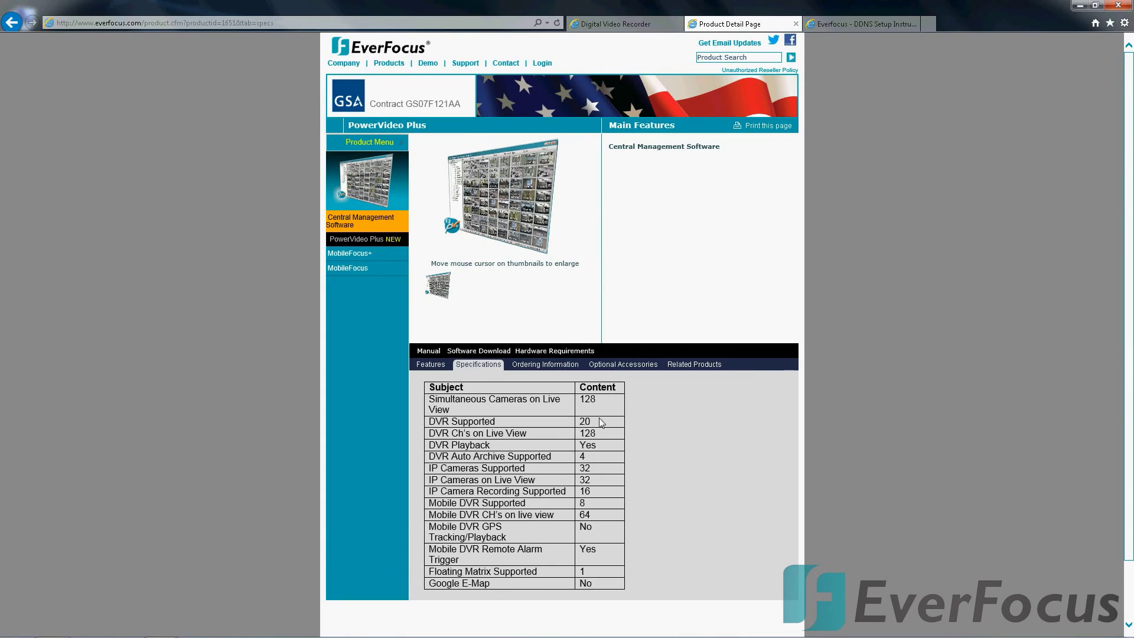
drag(595, 423, 577, 423)
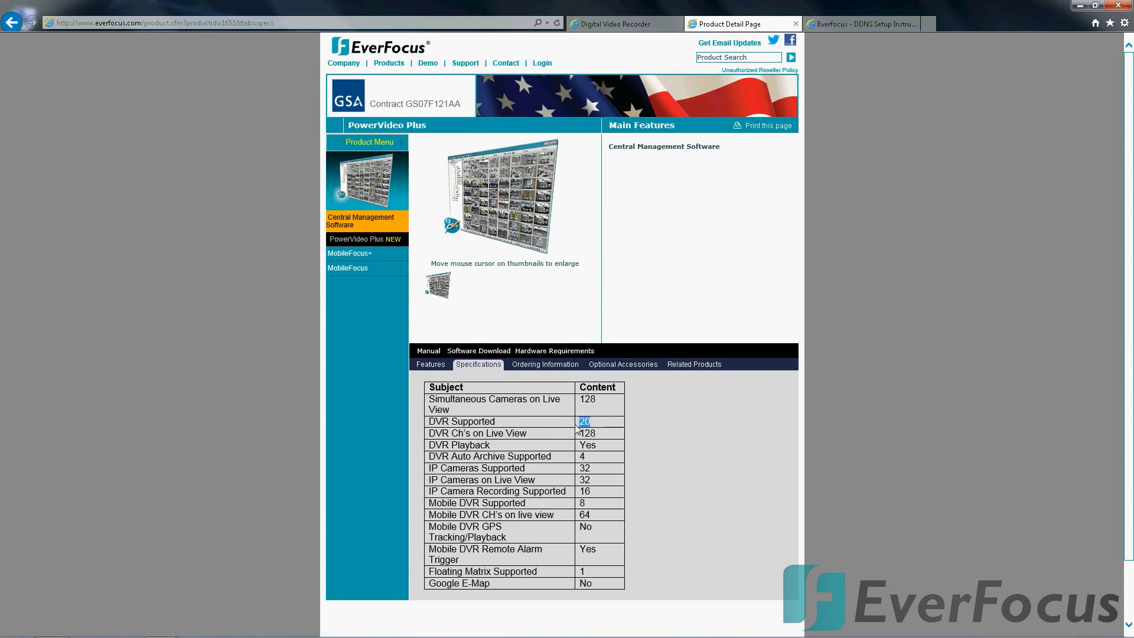
click(643, 427)
click(440, 371)
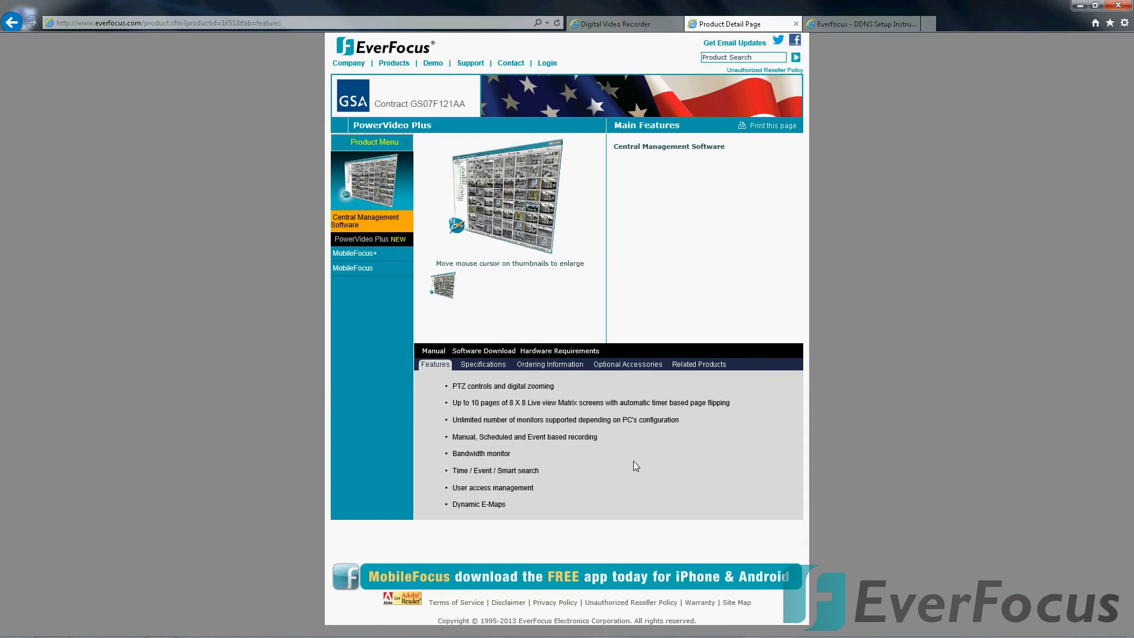
click(481, 367)
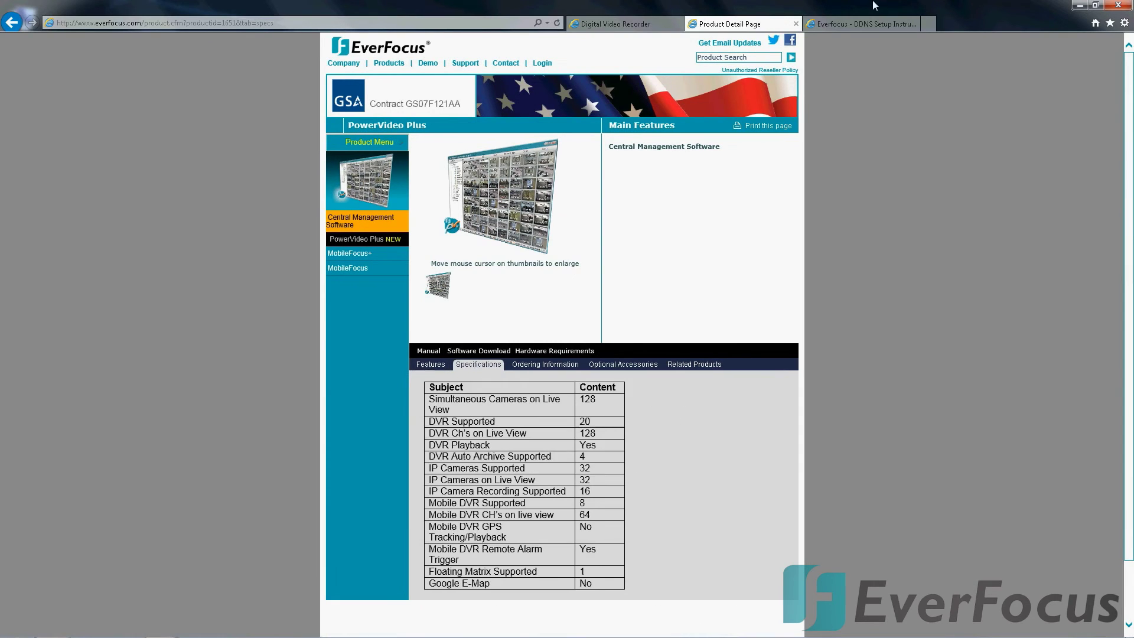
Back in the DVR tab, open Search and the playback-date calendar for time search
click(628, 25)
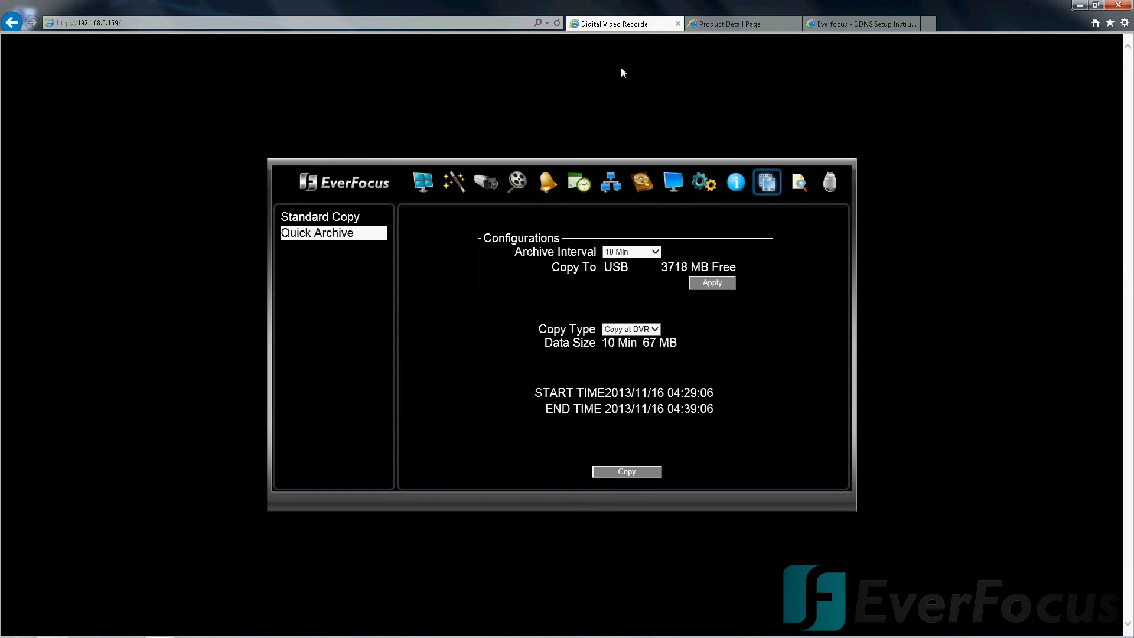
click(799, 187)
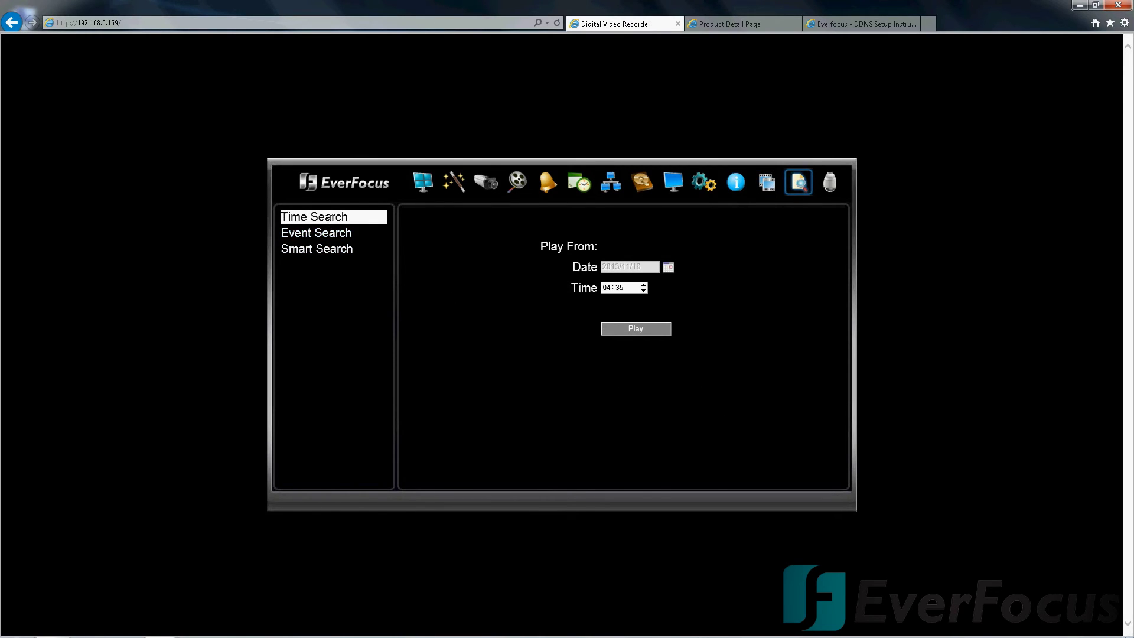
click(668, 267)
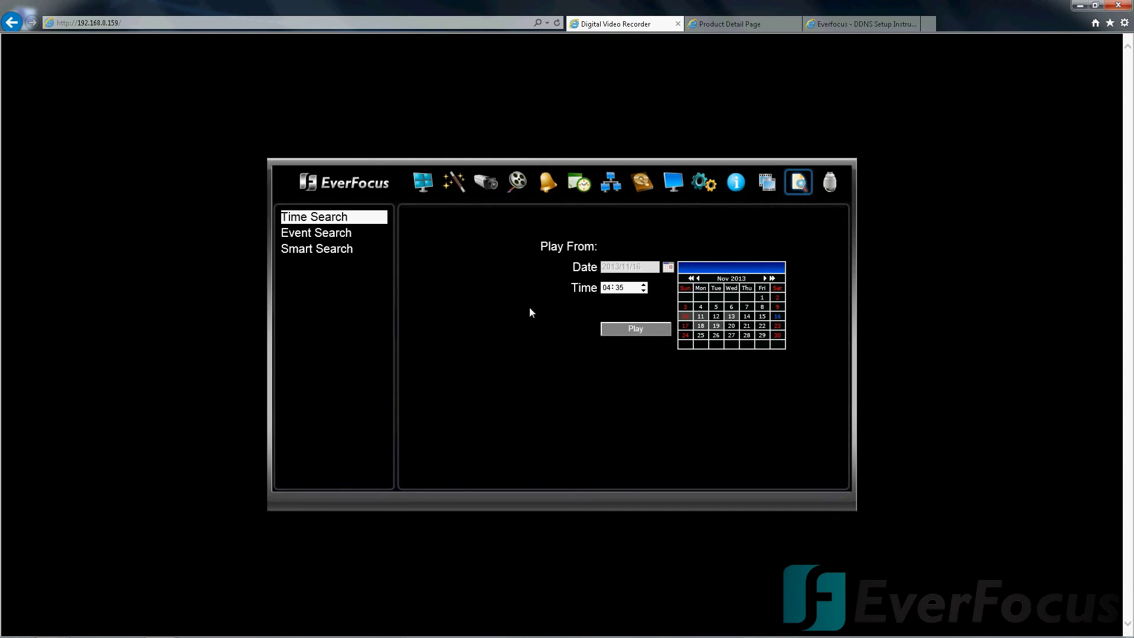
Pick cameras 5 and 13 for event search and camera 13 for smart search, then return to Live View
click(352, 235)
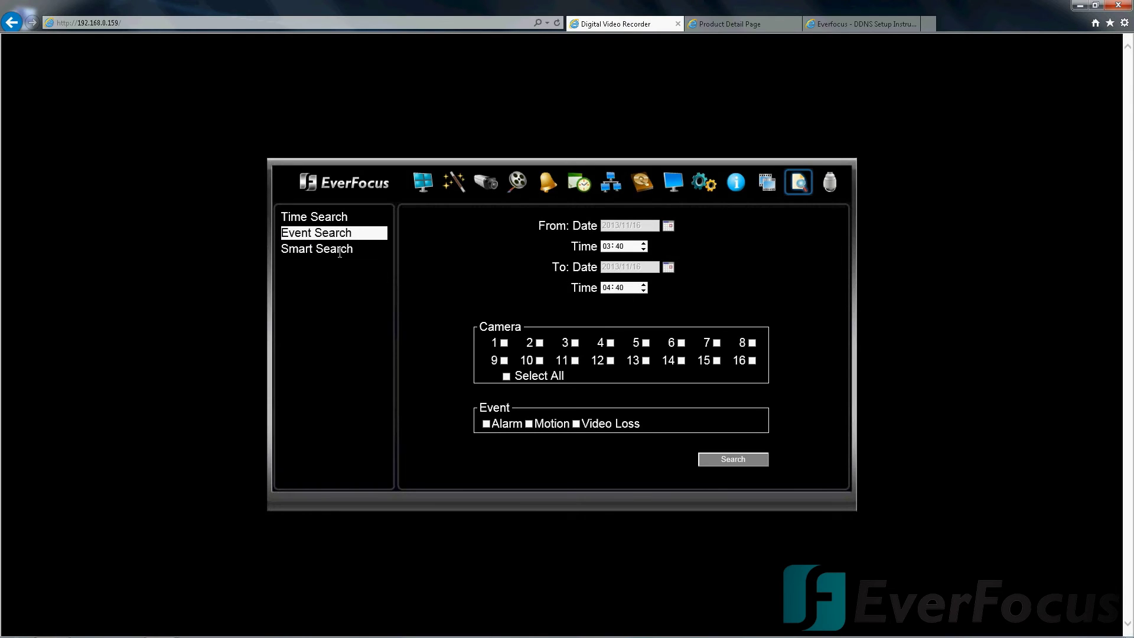
click(646, 360)
click(645, 342)
click(296, 247)
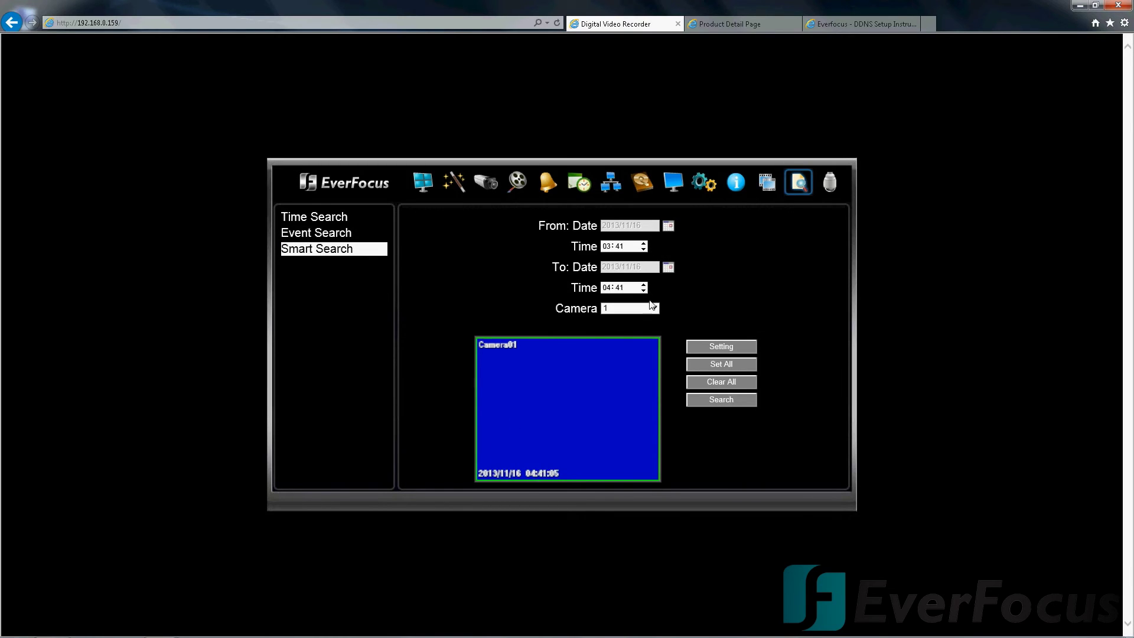
click(652, 307)
click(631, 417)
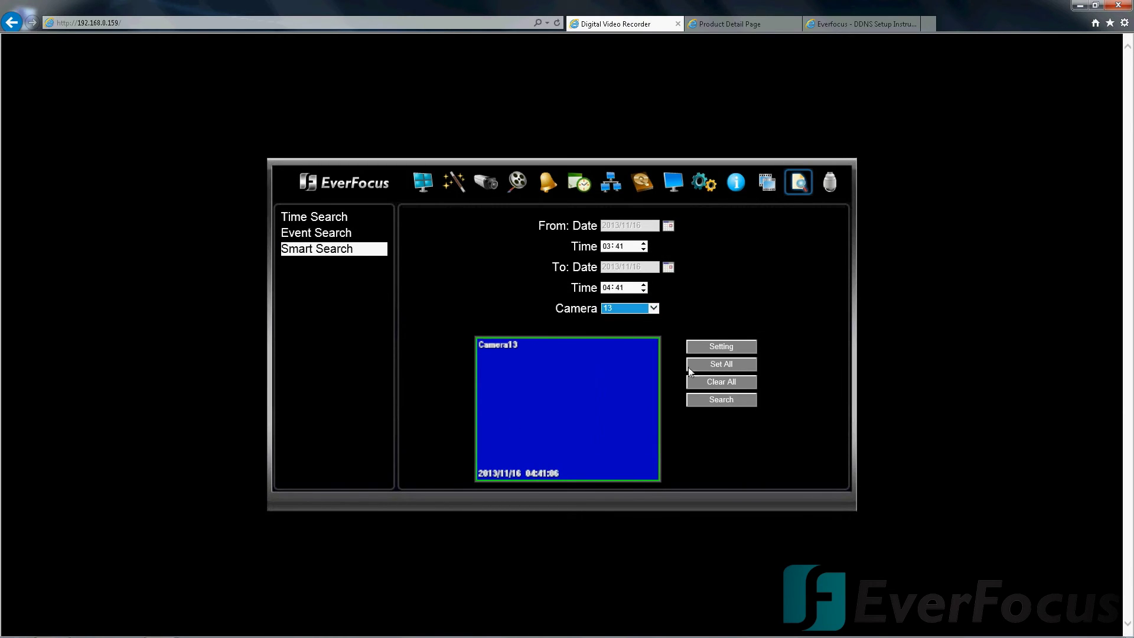
click(712, 315)
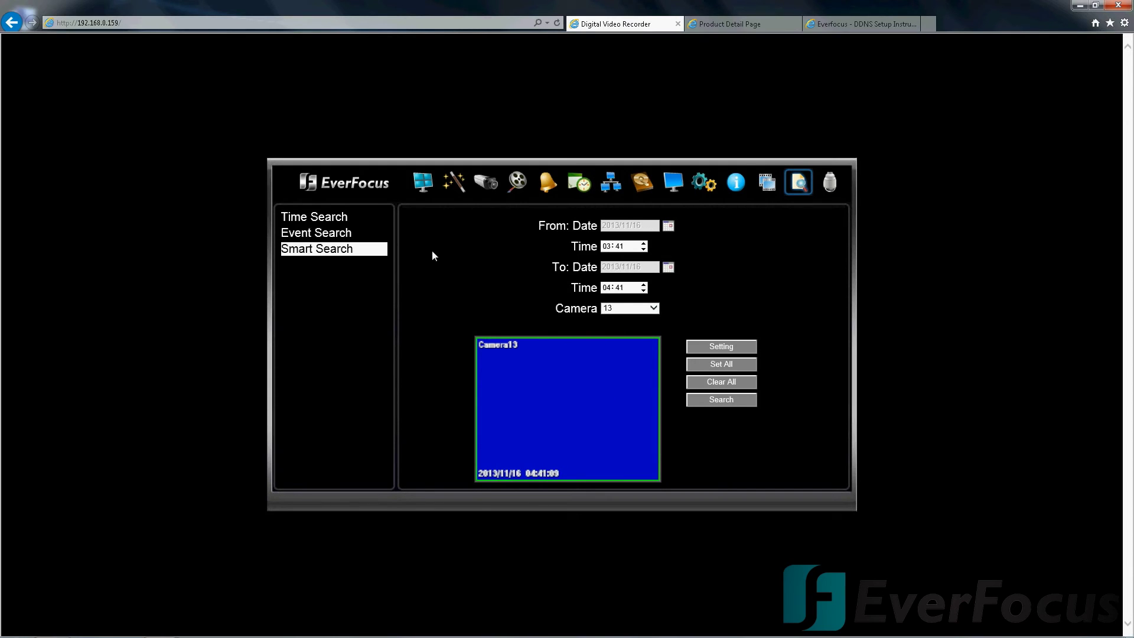
click(422, 183)
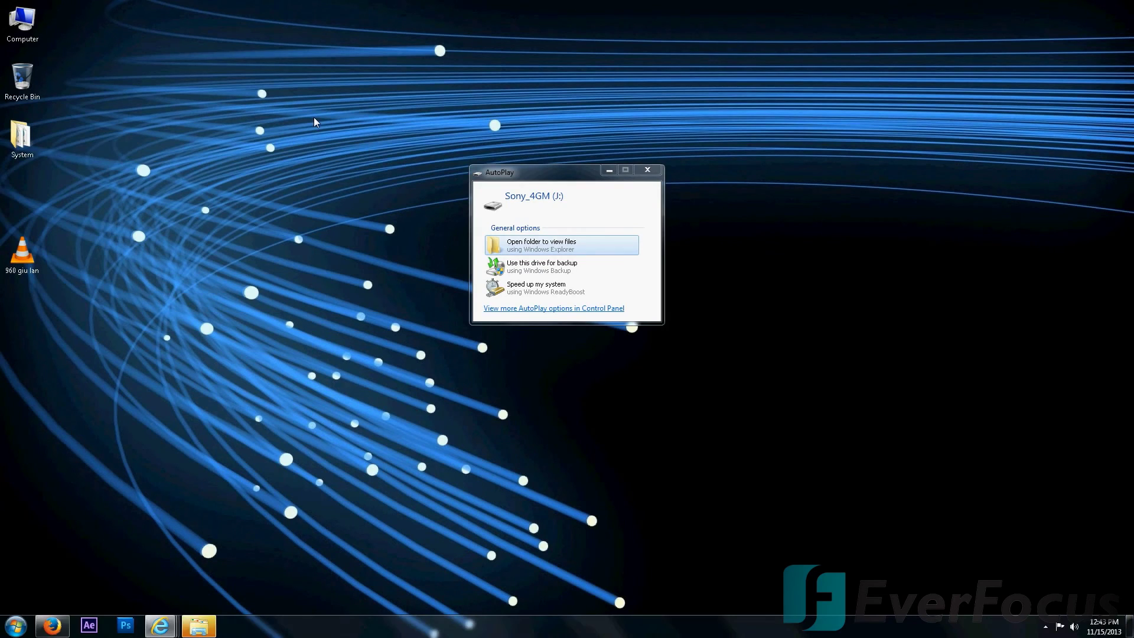
Open the Sony_4GM (J:) drive folder from AutoPlay and launch EFPlayer HD from it
click(529, 243)
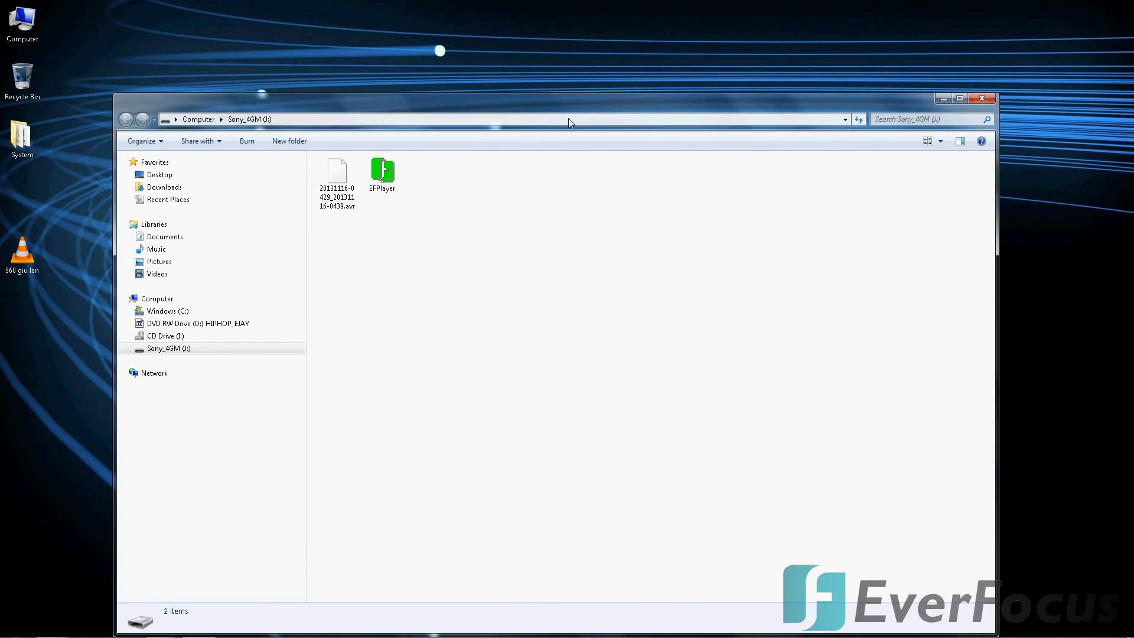
drag(563, 110, 591, 60)
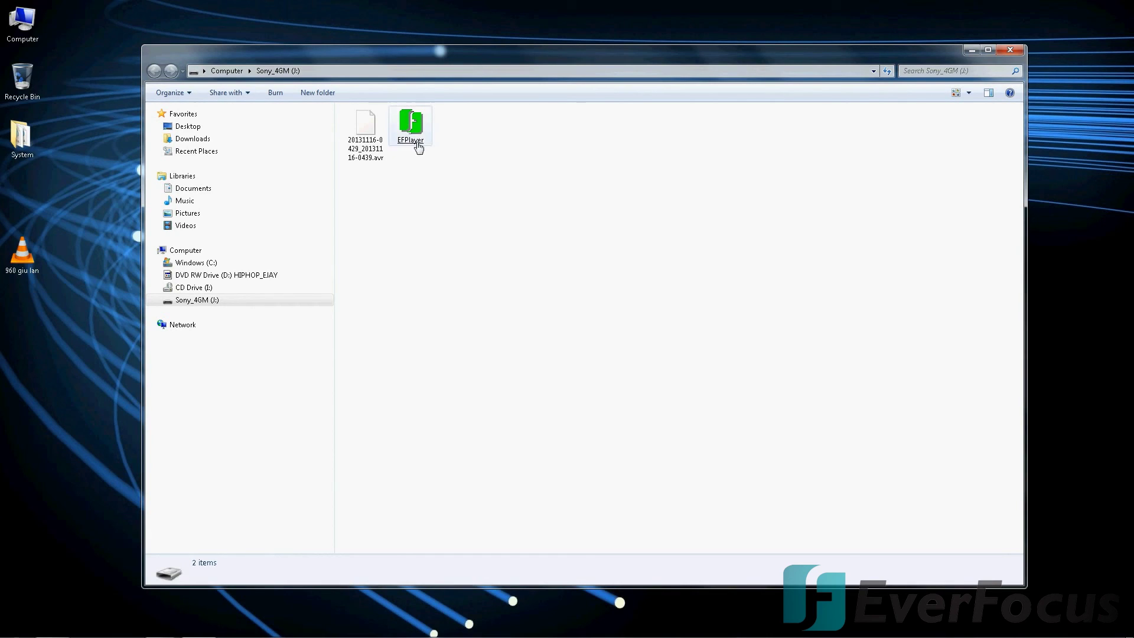
click(427, 122)
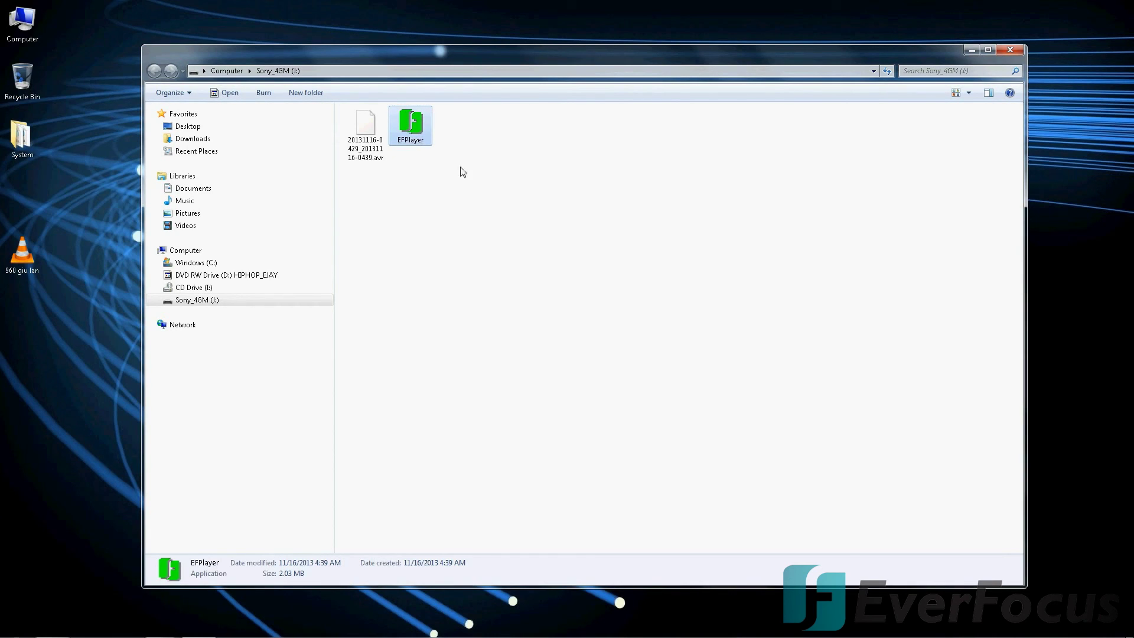
double_click(411, 134)
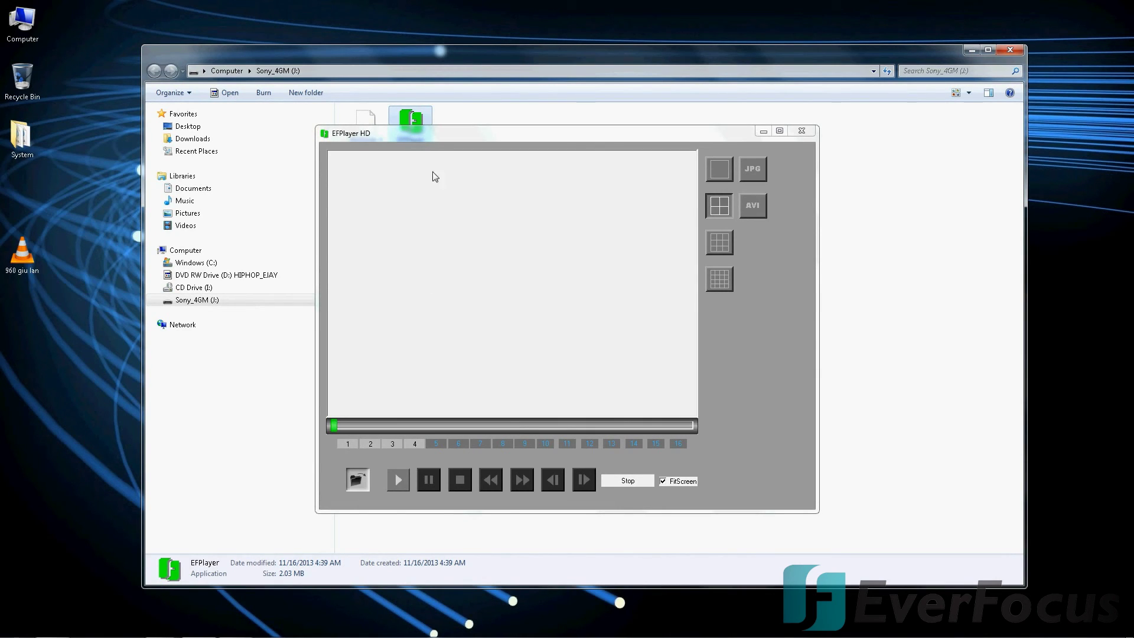
drag(435, 133, 593, 133)
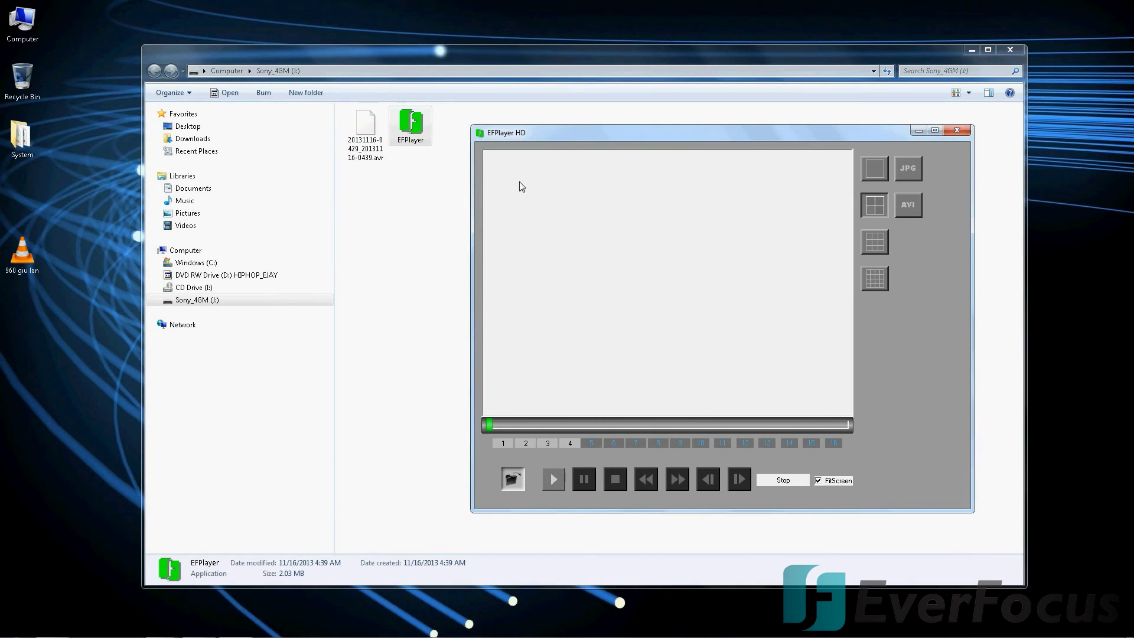
click(513, 479)
double_click(729, 253)
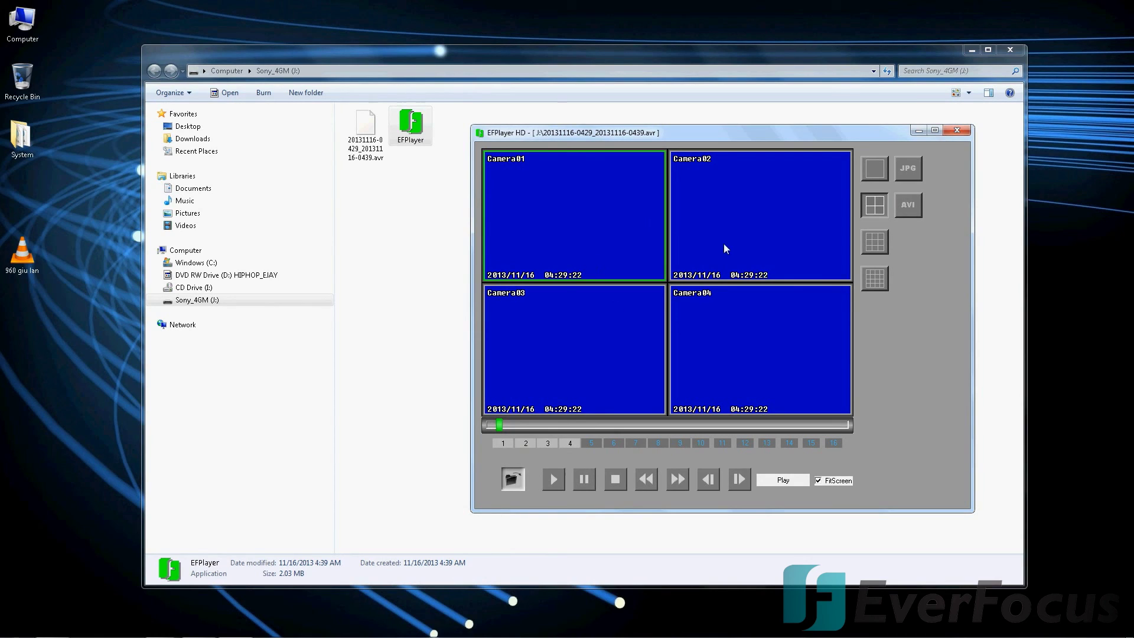
Switch to 9- and 16-camera layouts, return to four cameras, then close the player
click(875, 244)
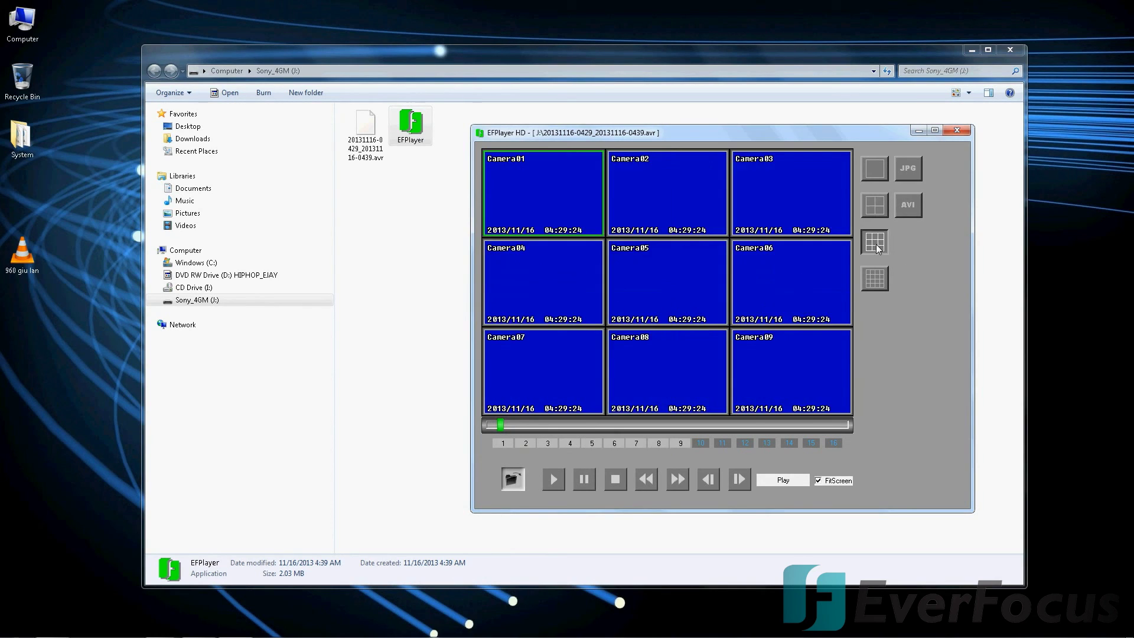
click(875, 280)
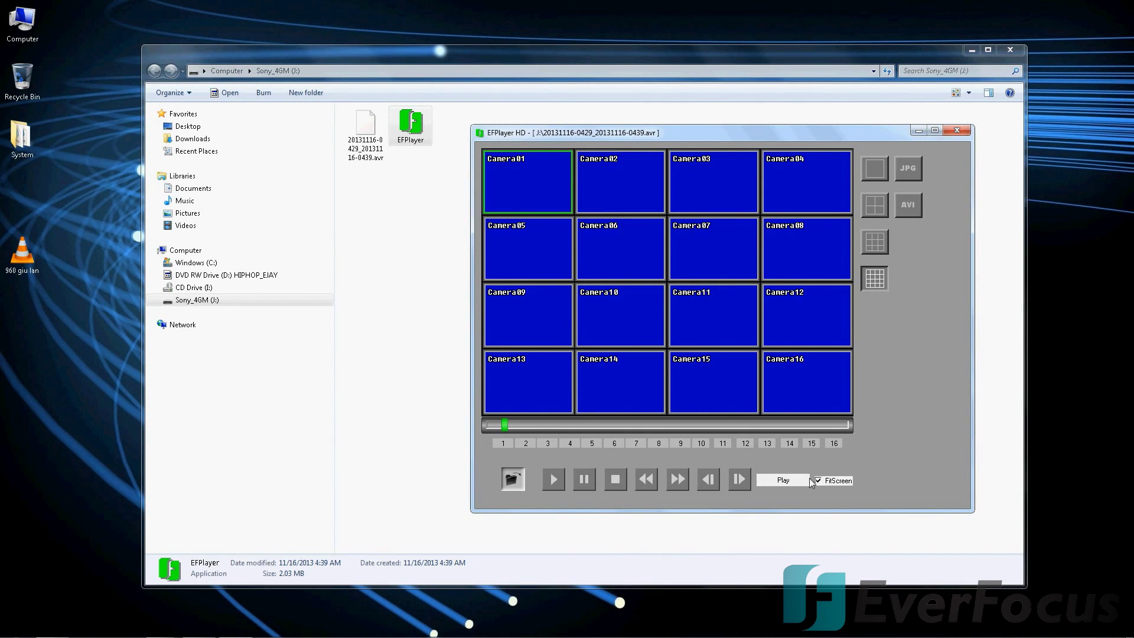
click(878, 251)
click(874, 209)
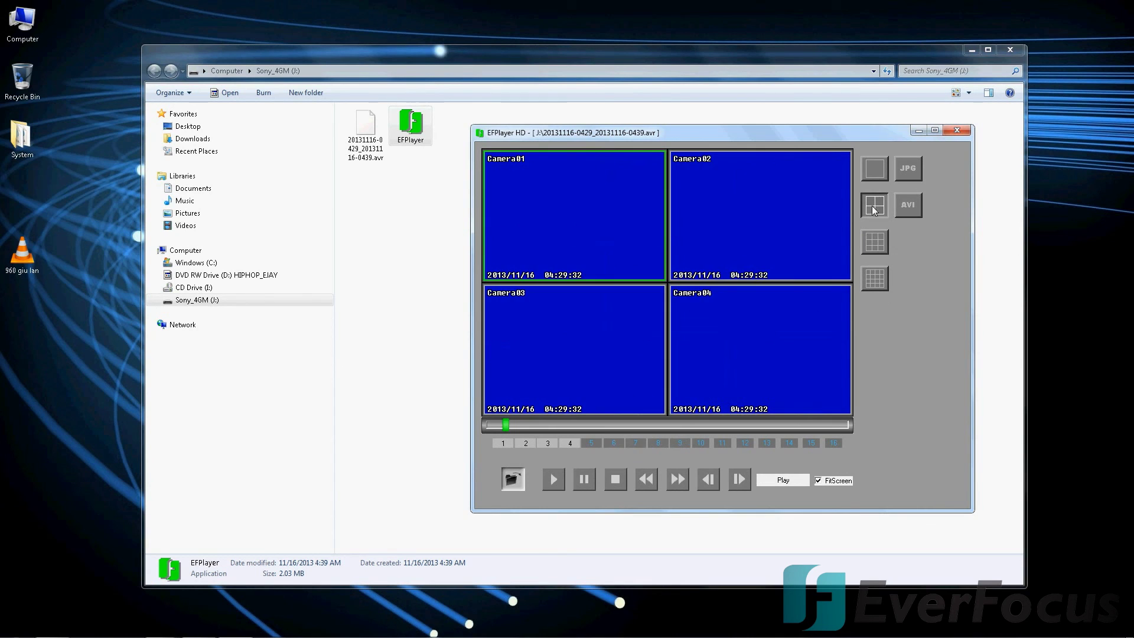
click(957, 131)
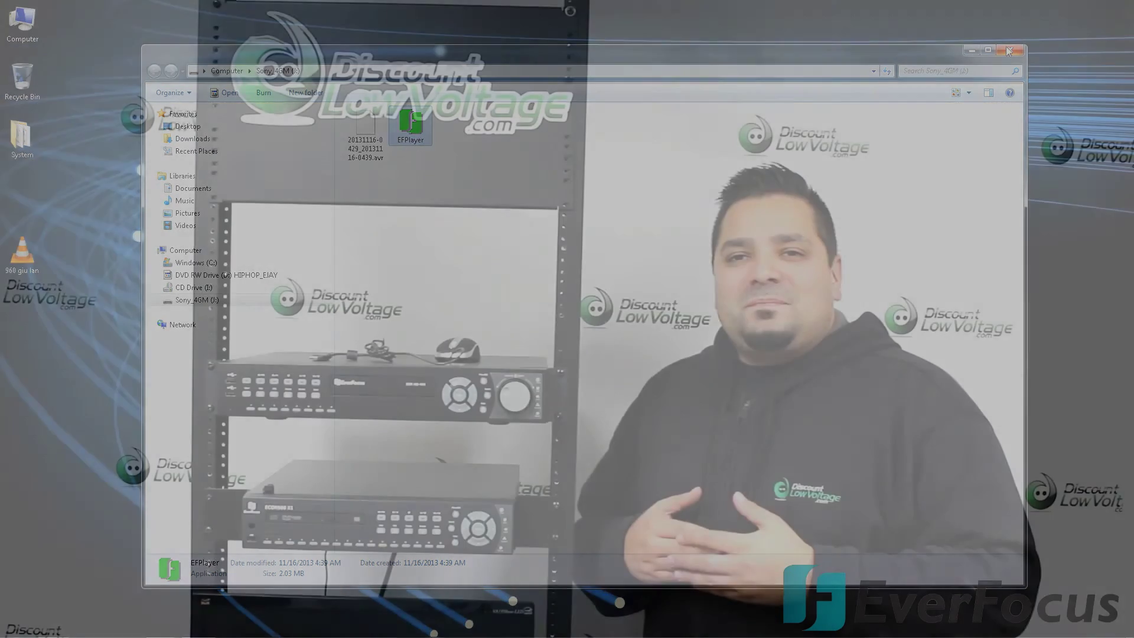